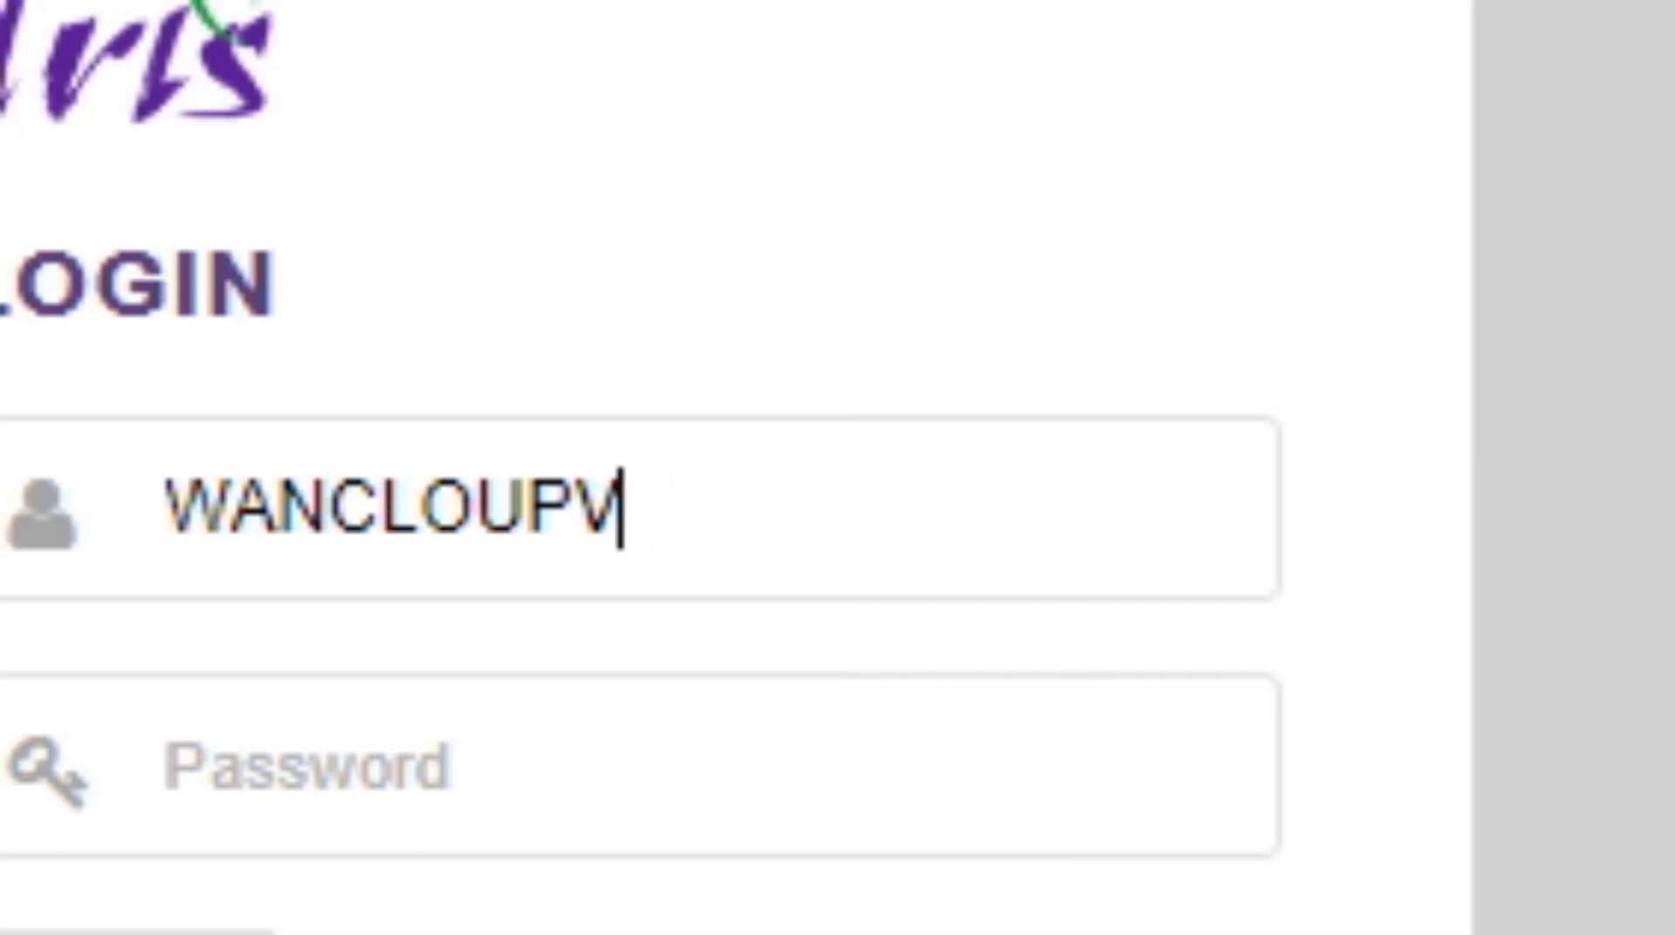
Enter the account username in the IRIS login page's username field.
type("LTD")
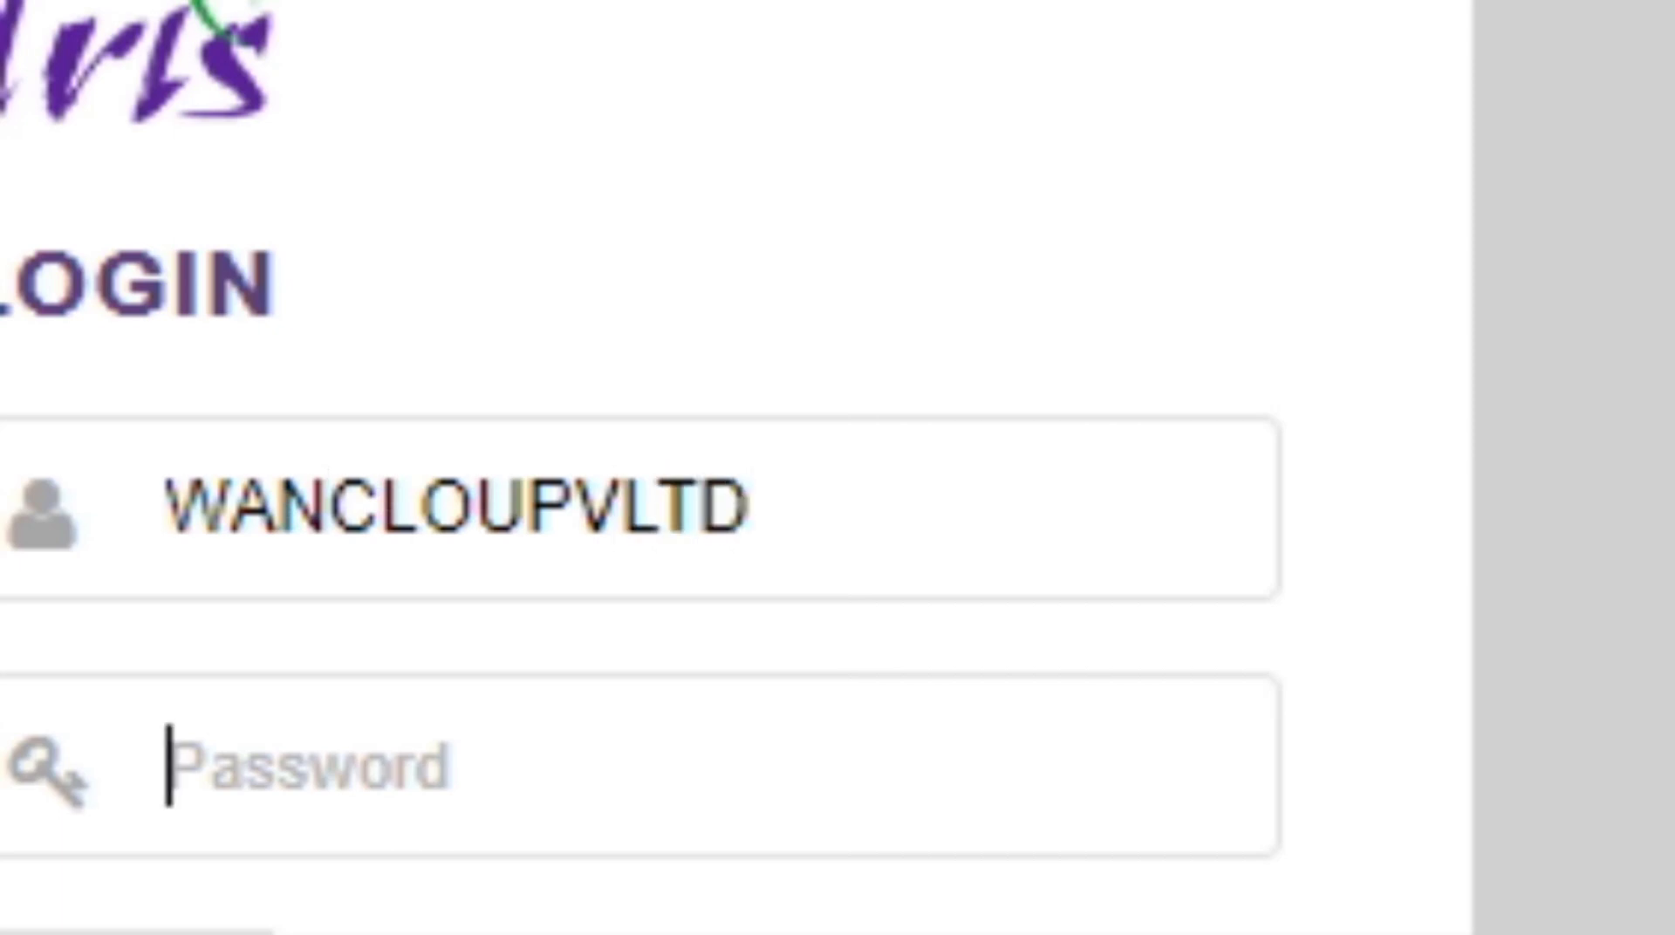
type("••")
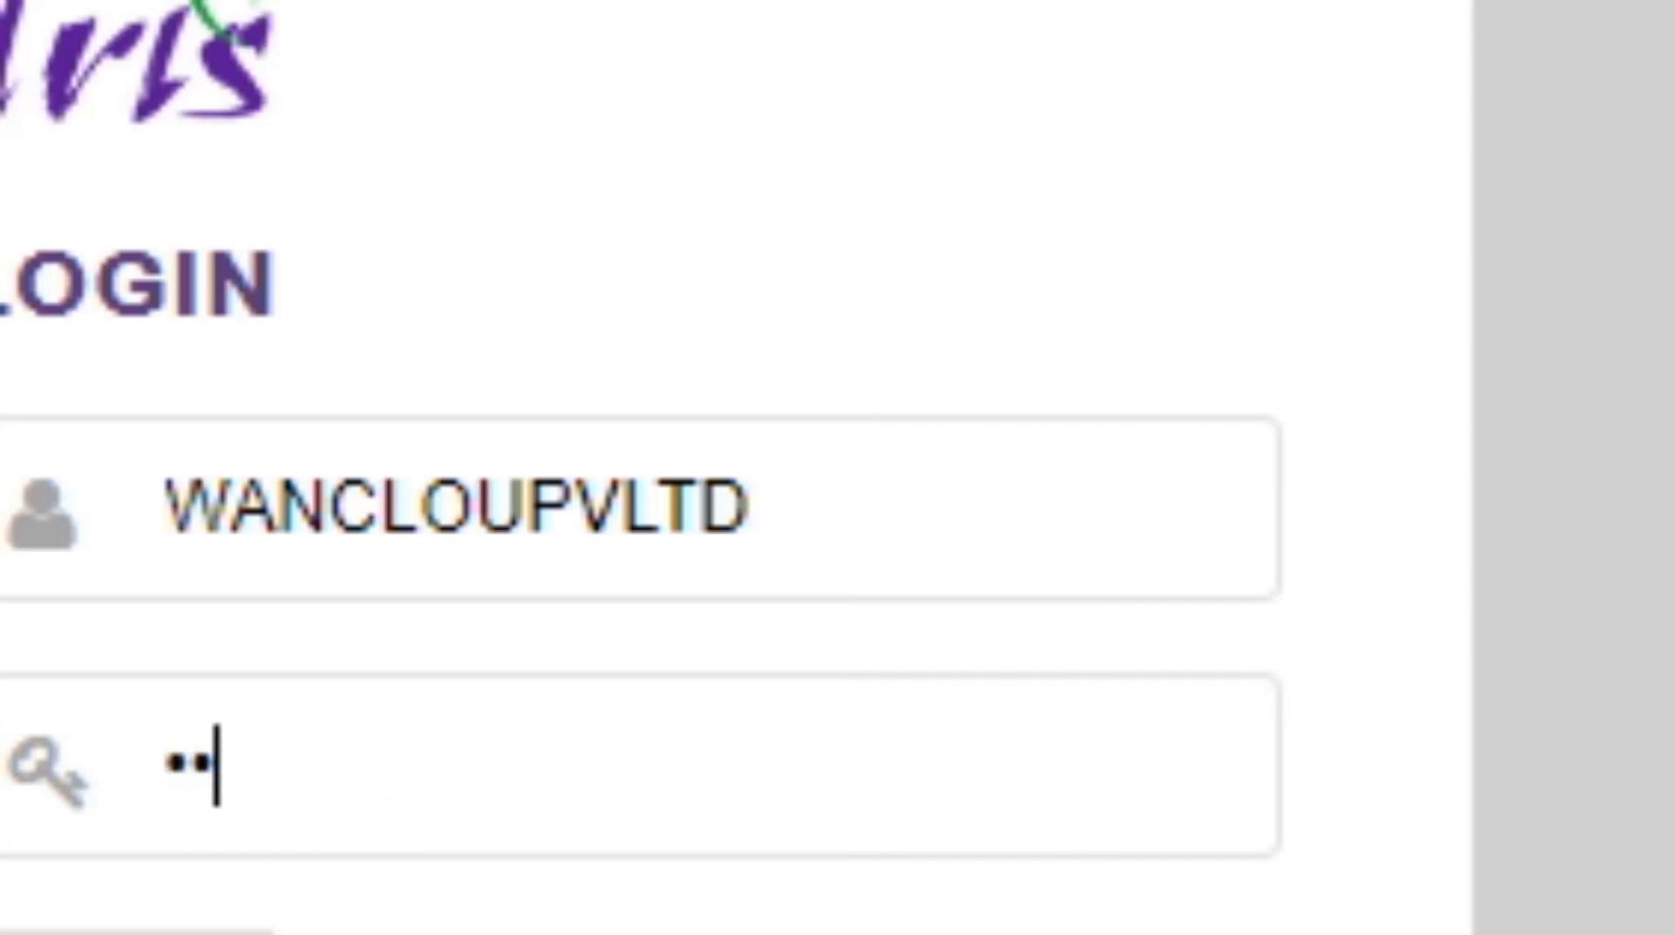
type("•••••••")
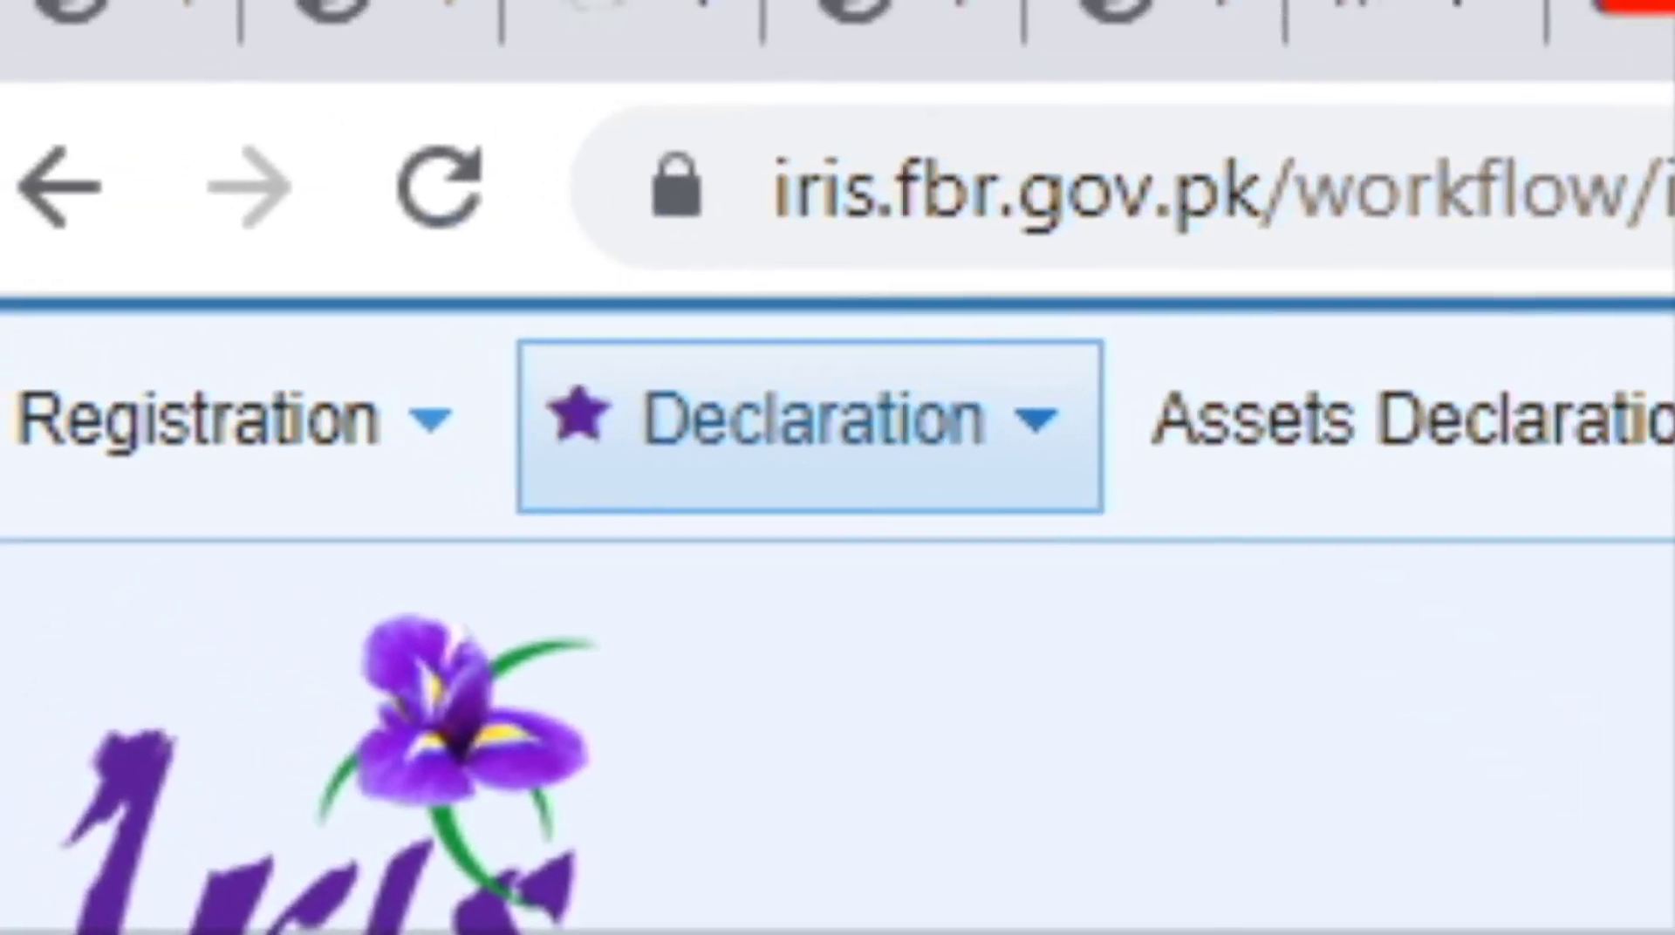
Go to Declaration > Invoice Management > Sales Ledger and bring up a blank new-invoice form.
left_click(812, 426)
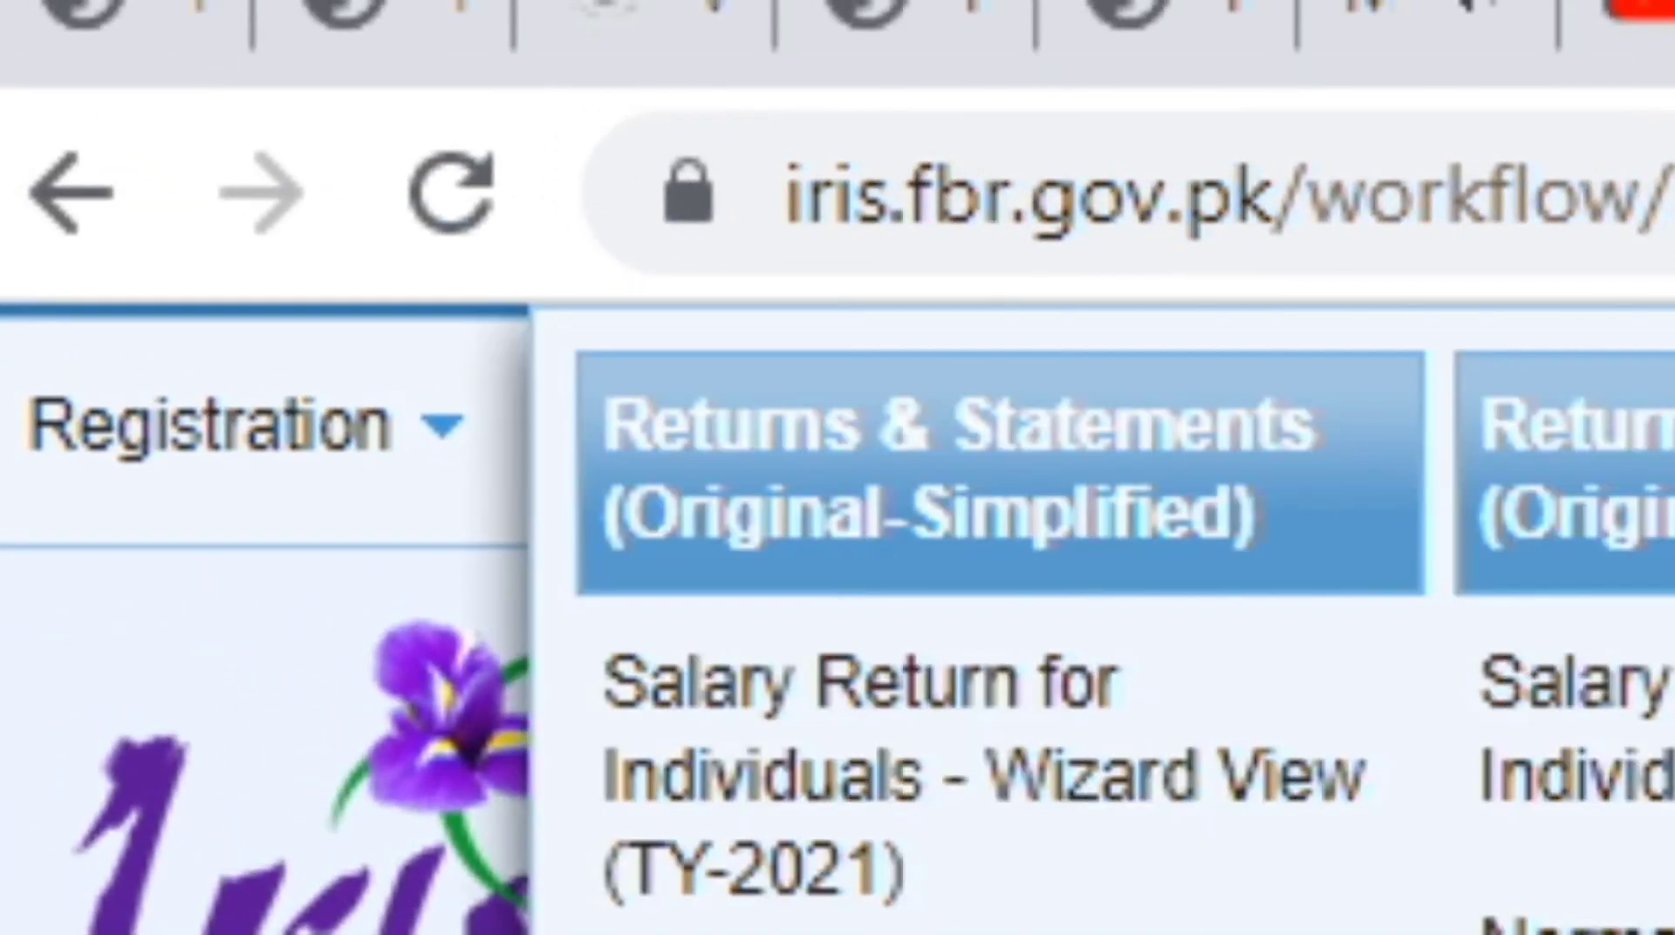
scroll(959, 567, "down", 3)
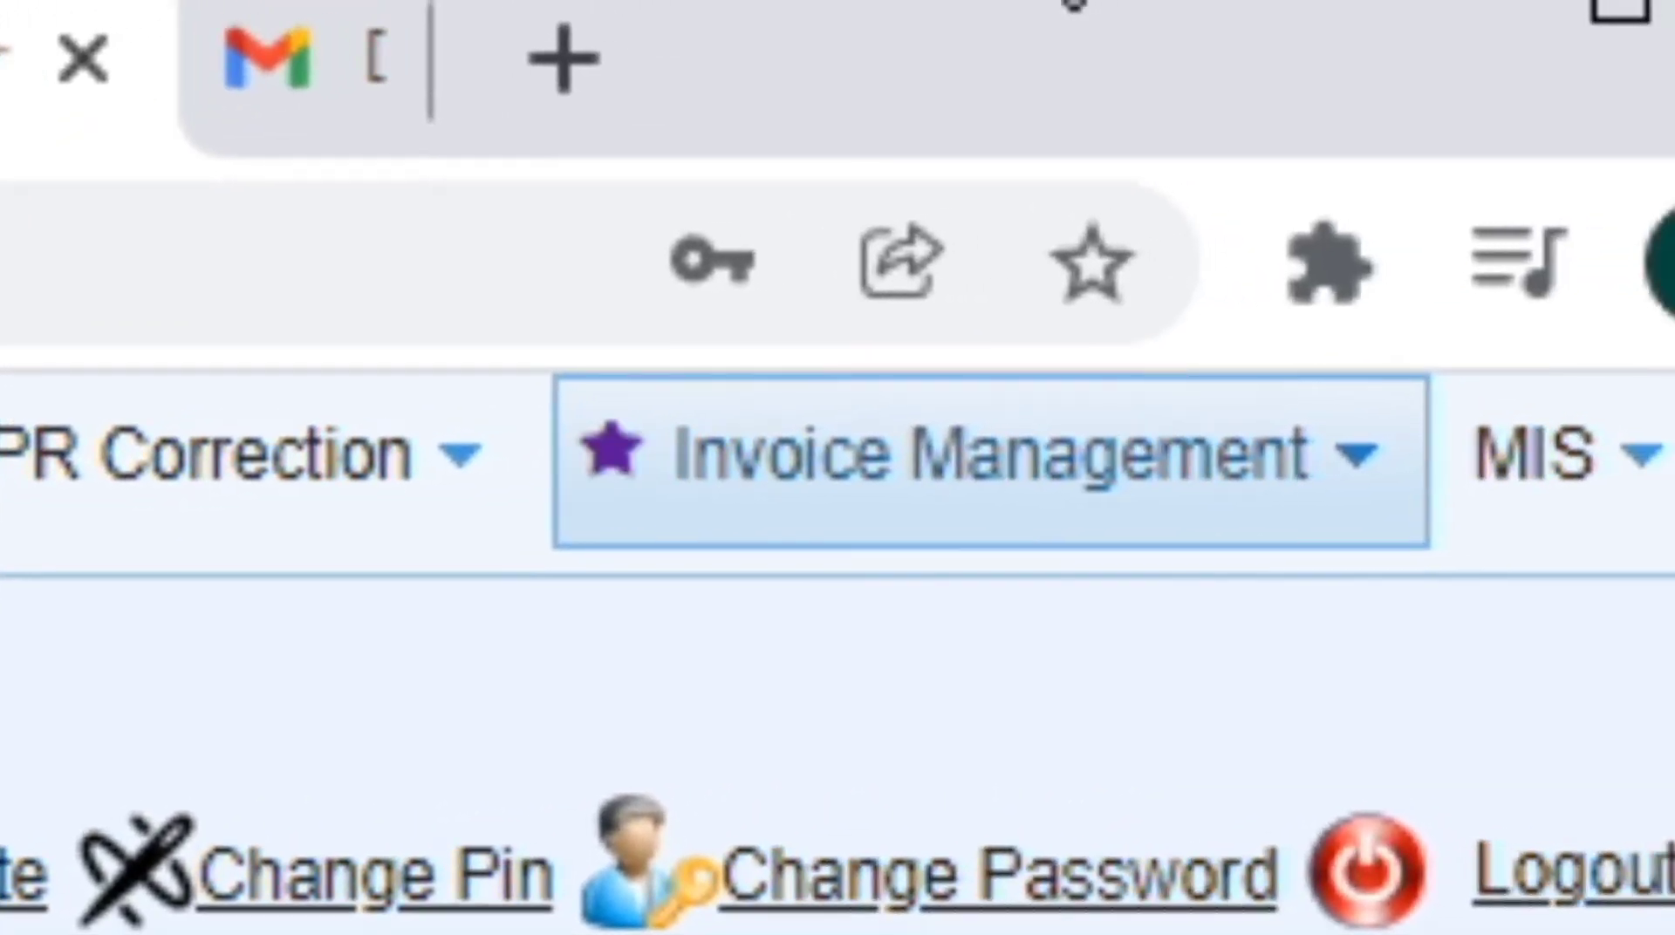
mouse_move(991, 461)
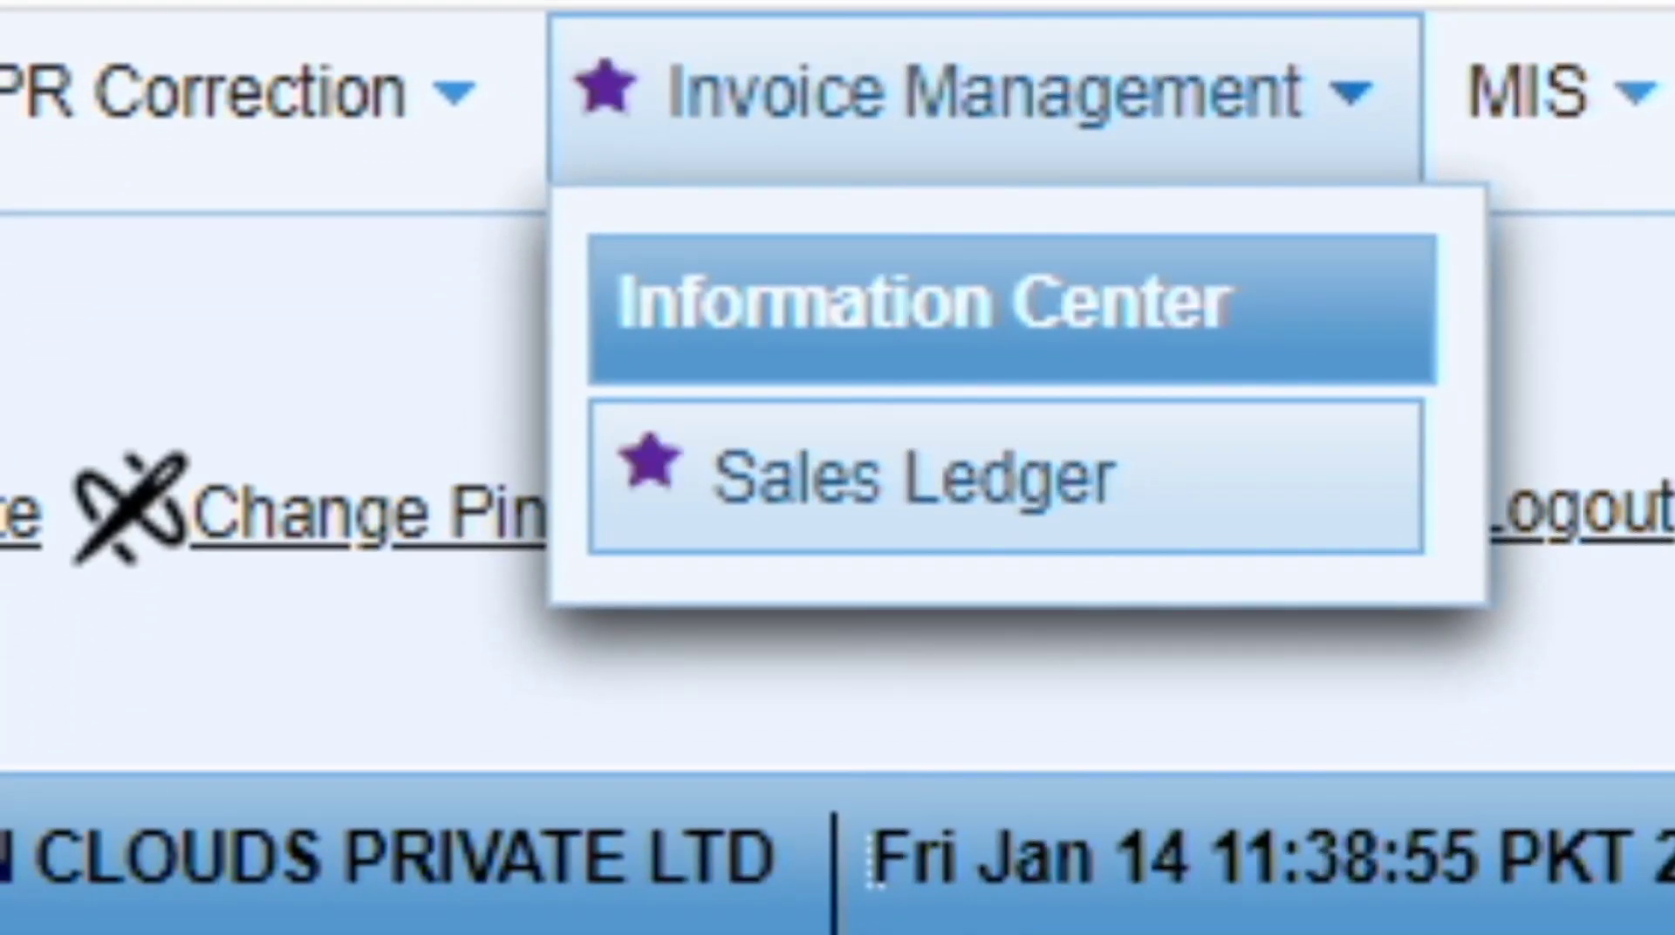
left_click(1006, 477)
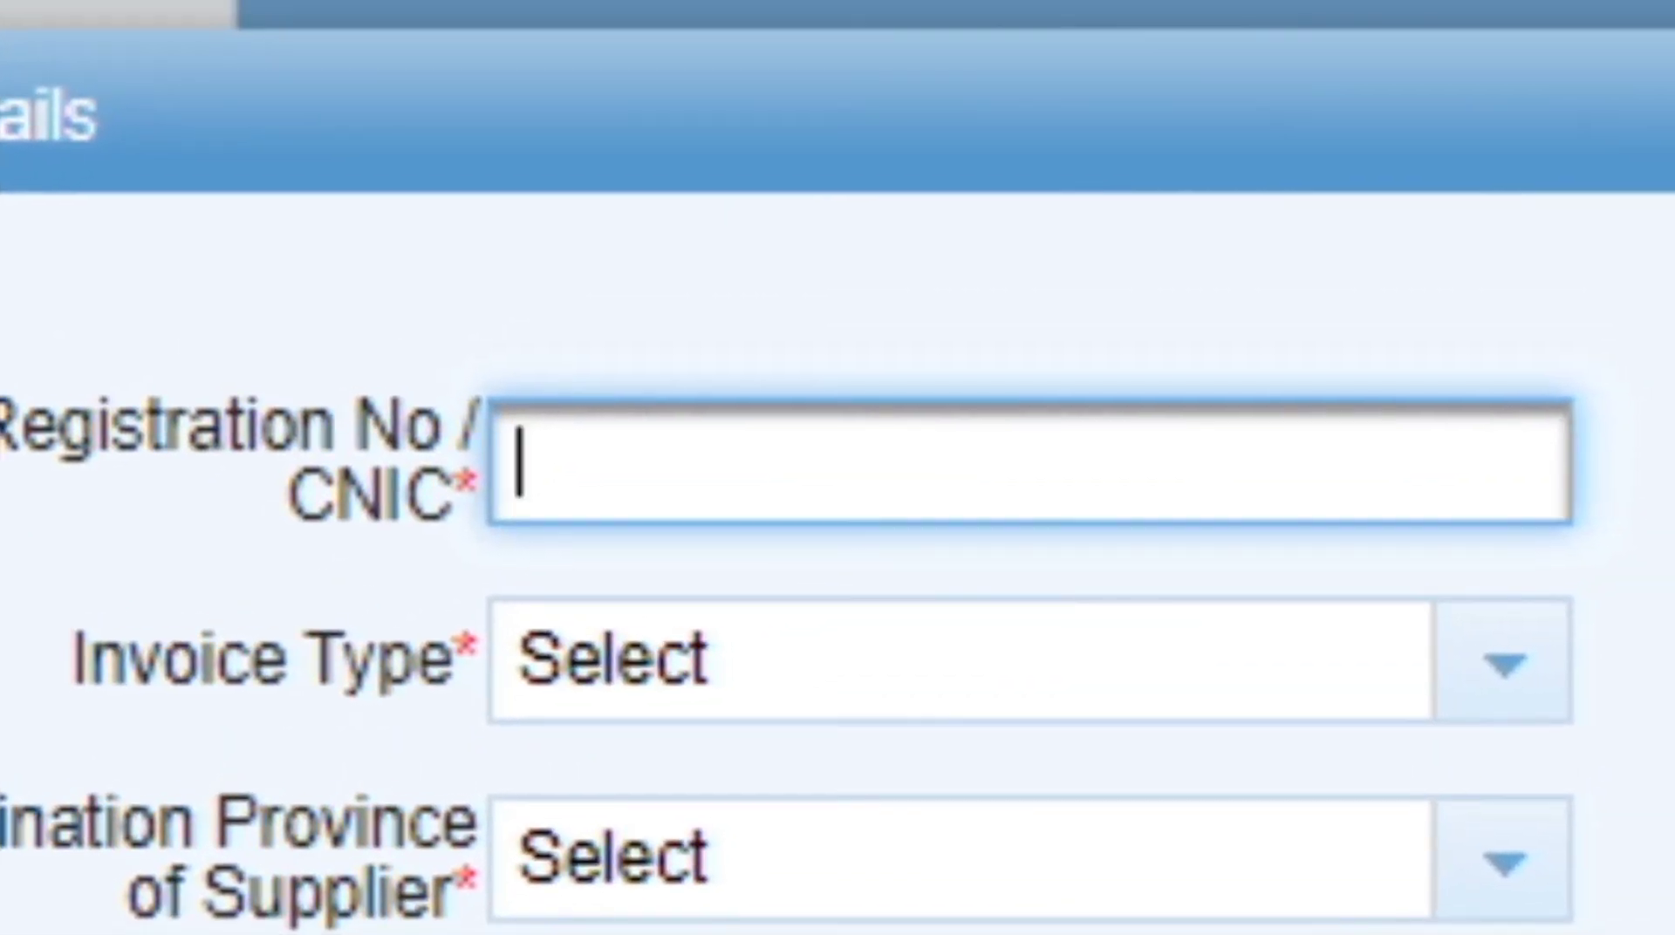
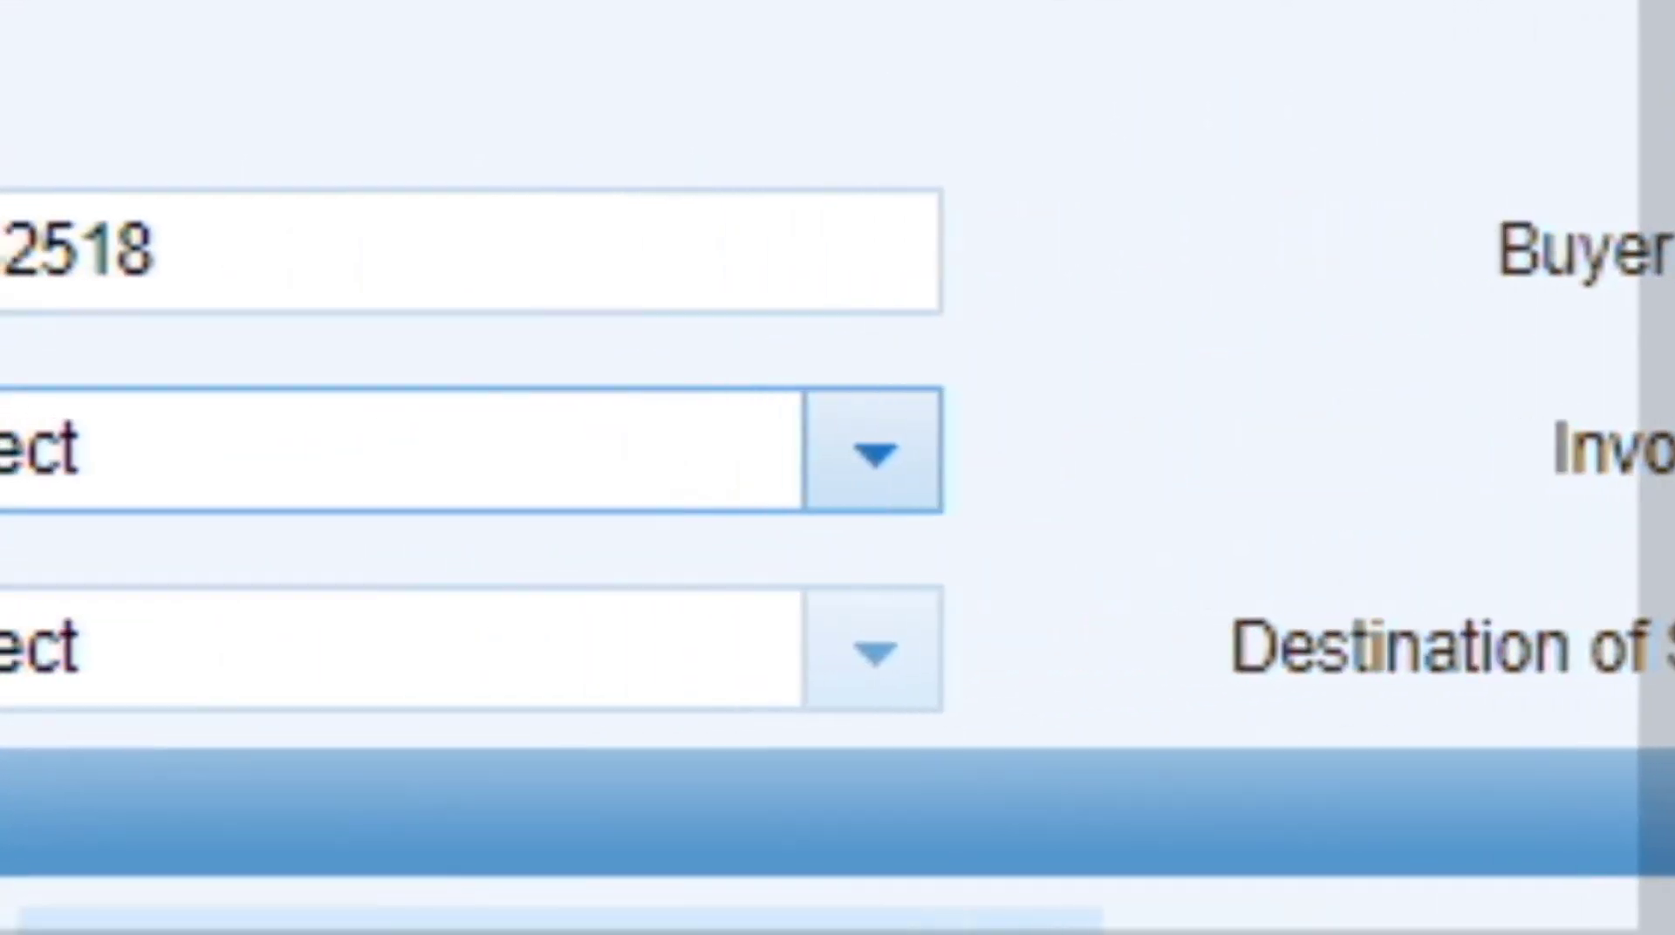
Enter the buyer's registration number without the -1 suffix, choose Sale Invoice, and enter invoice number 41.
left_click(921, 458)
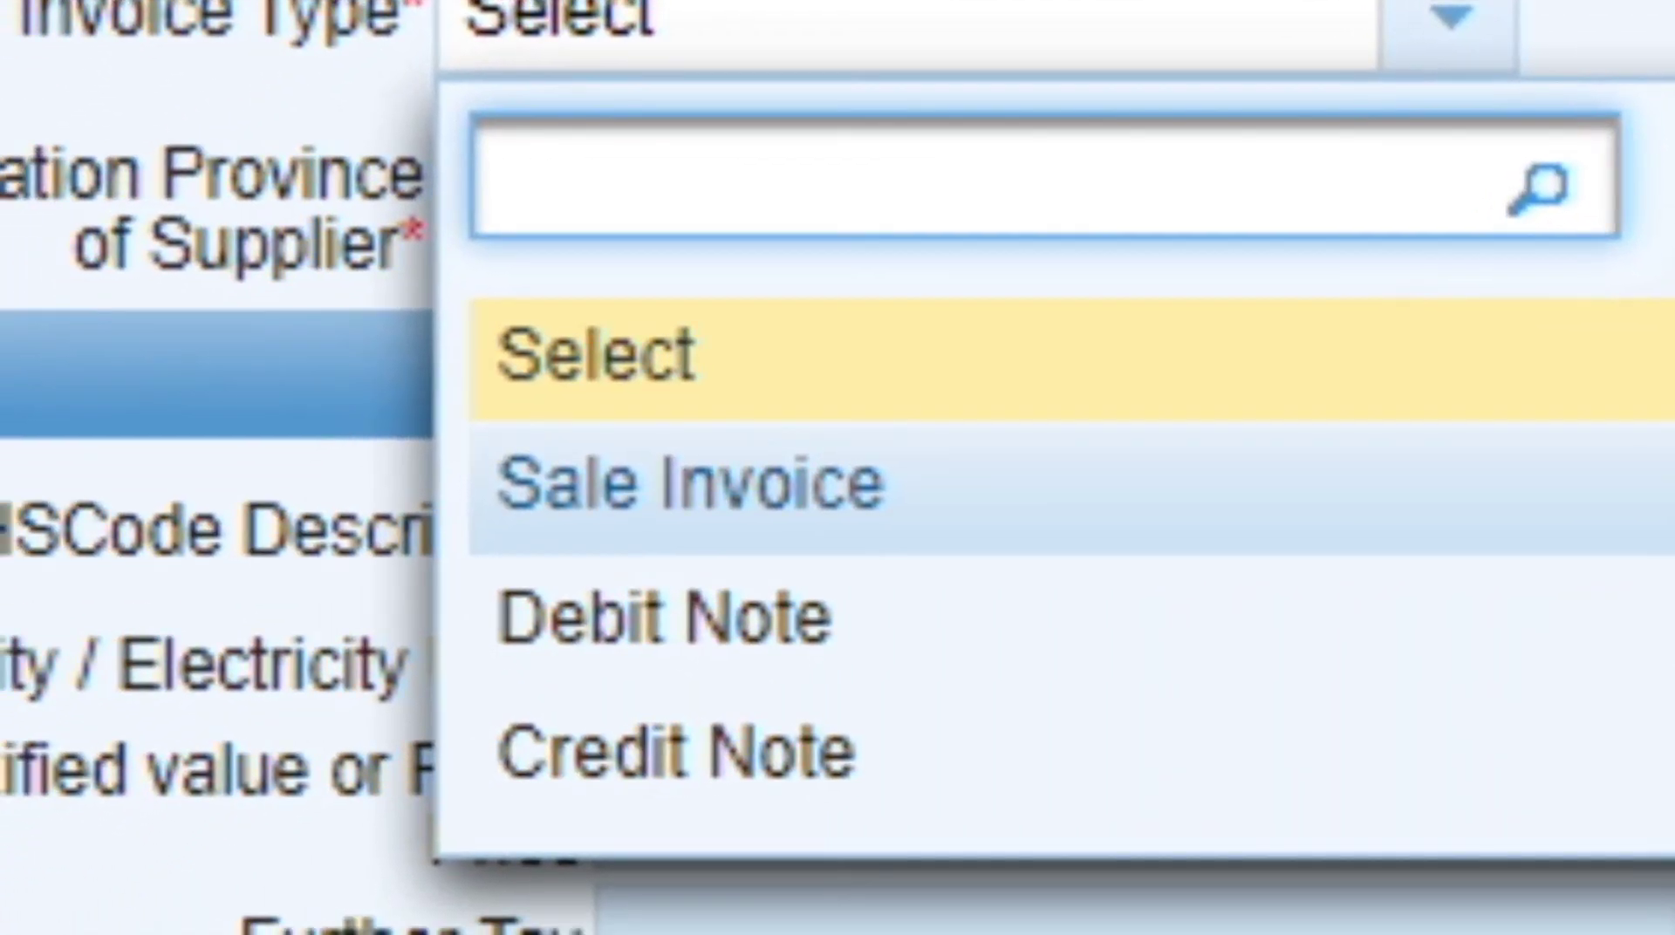
left_click(785, 487)
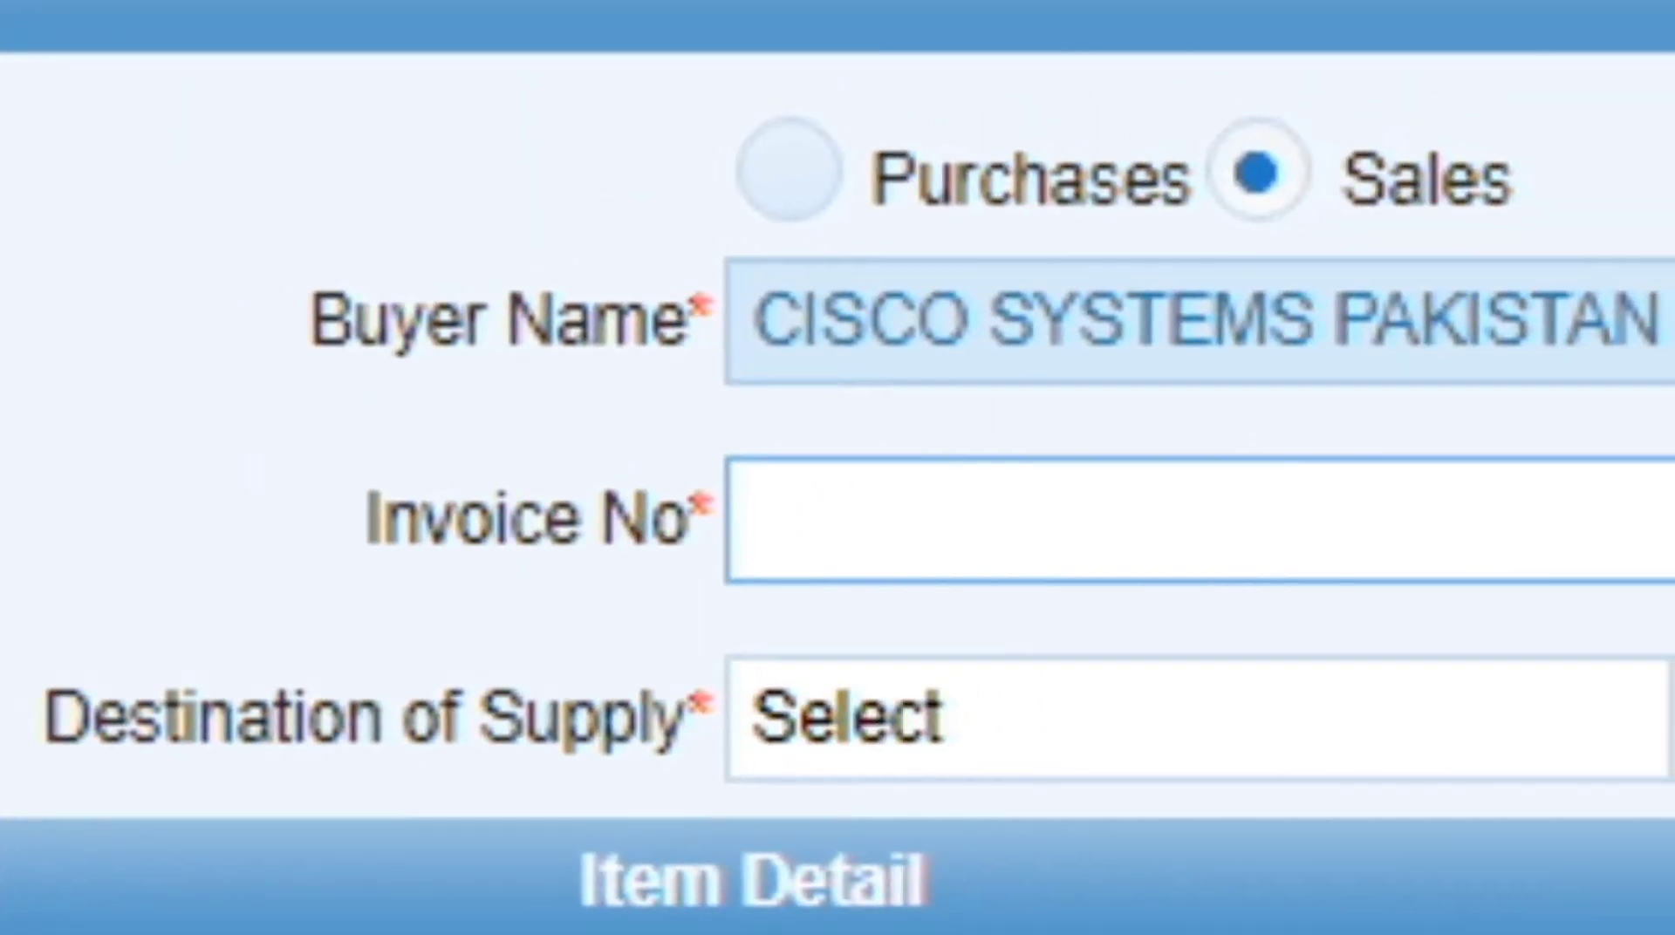
left_click(758, 520)
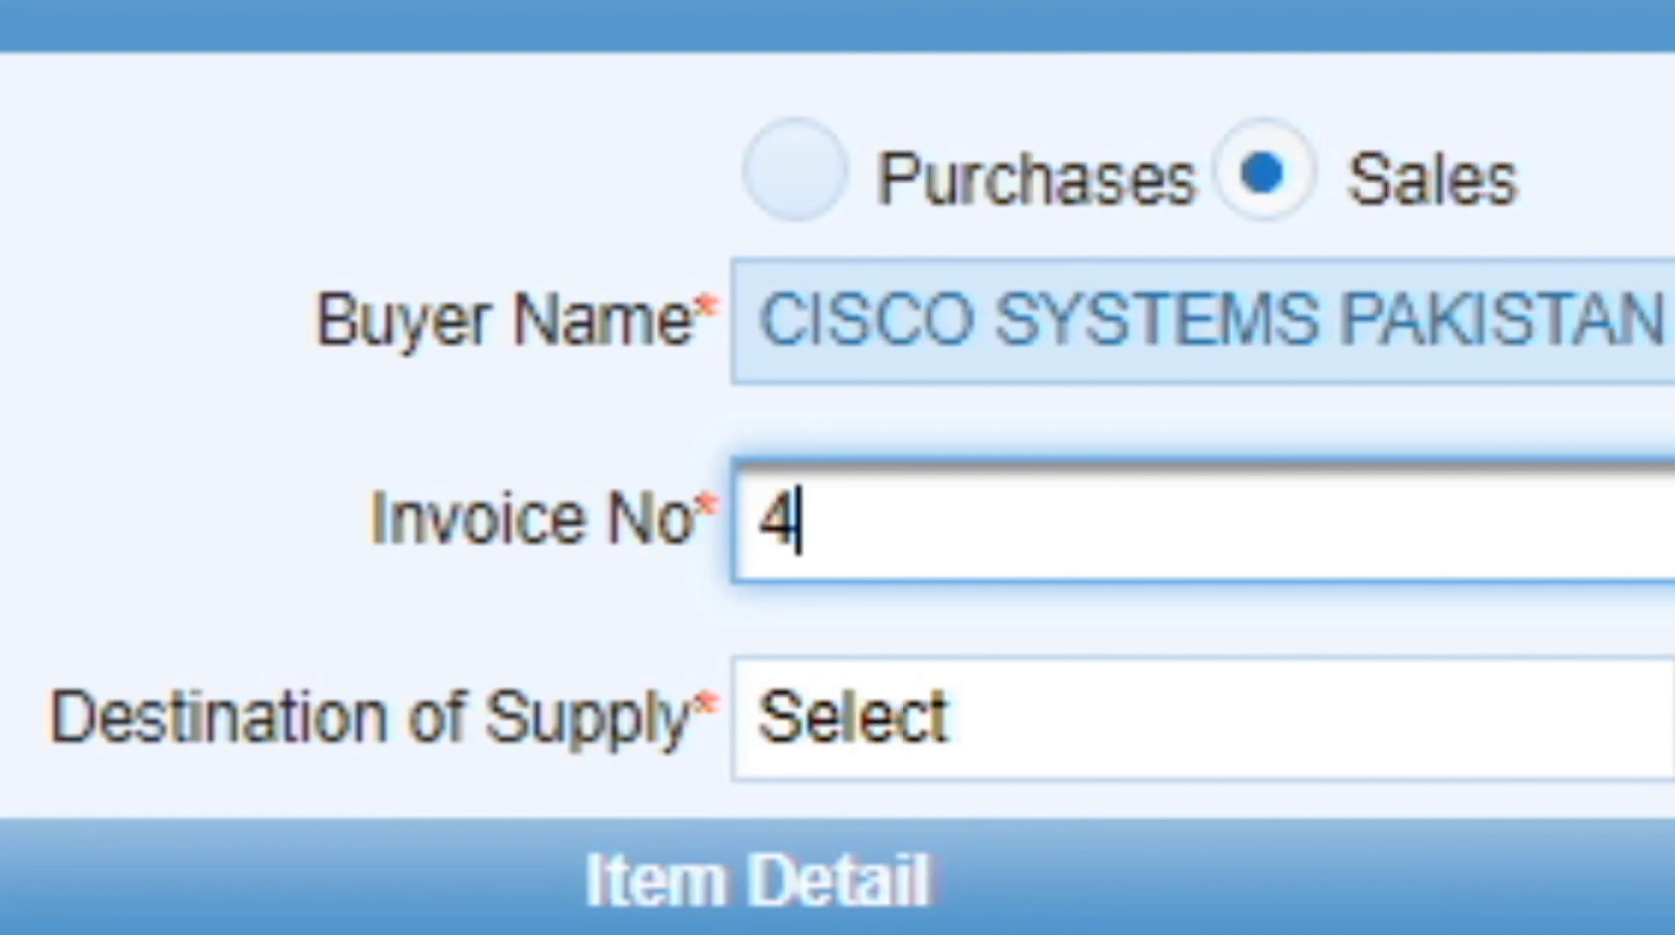
key("Tab")
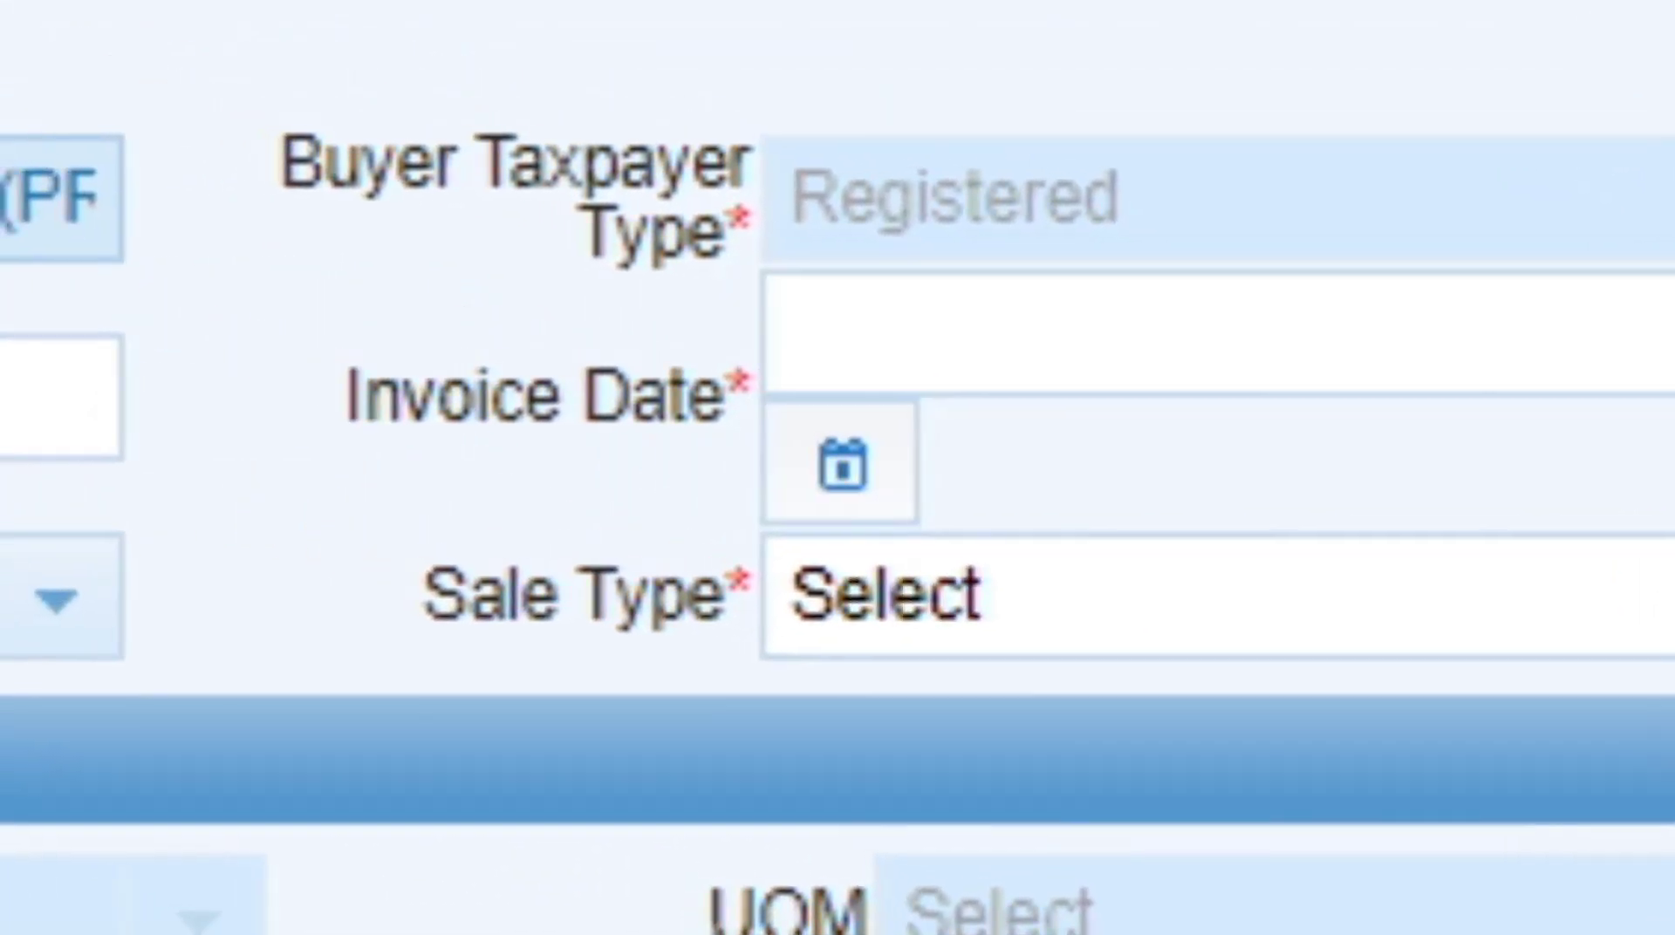
Pick 22 December 2021 as the invoice date from the calendar.
left_click(842, 465)
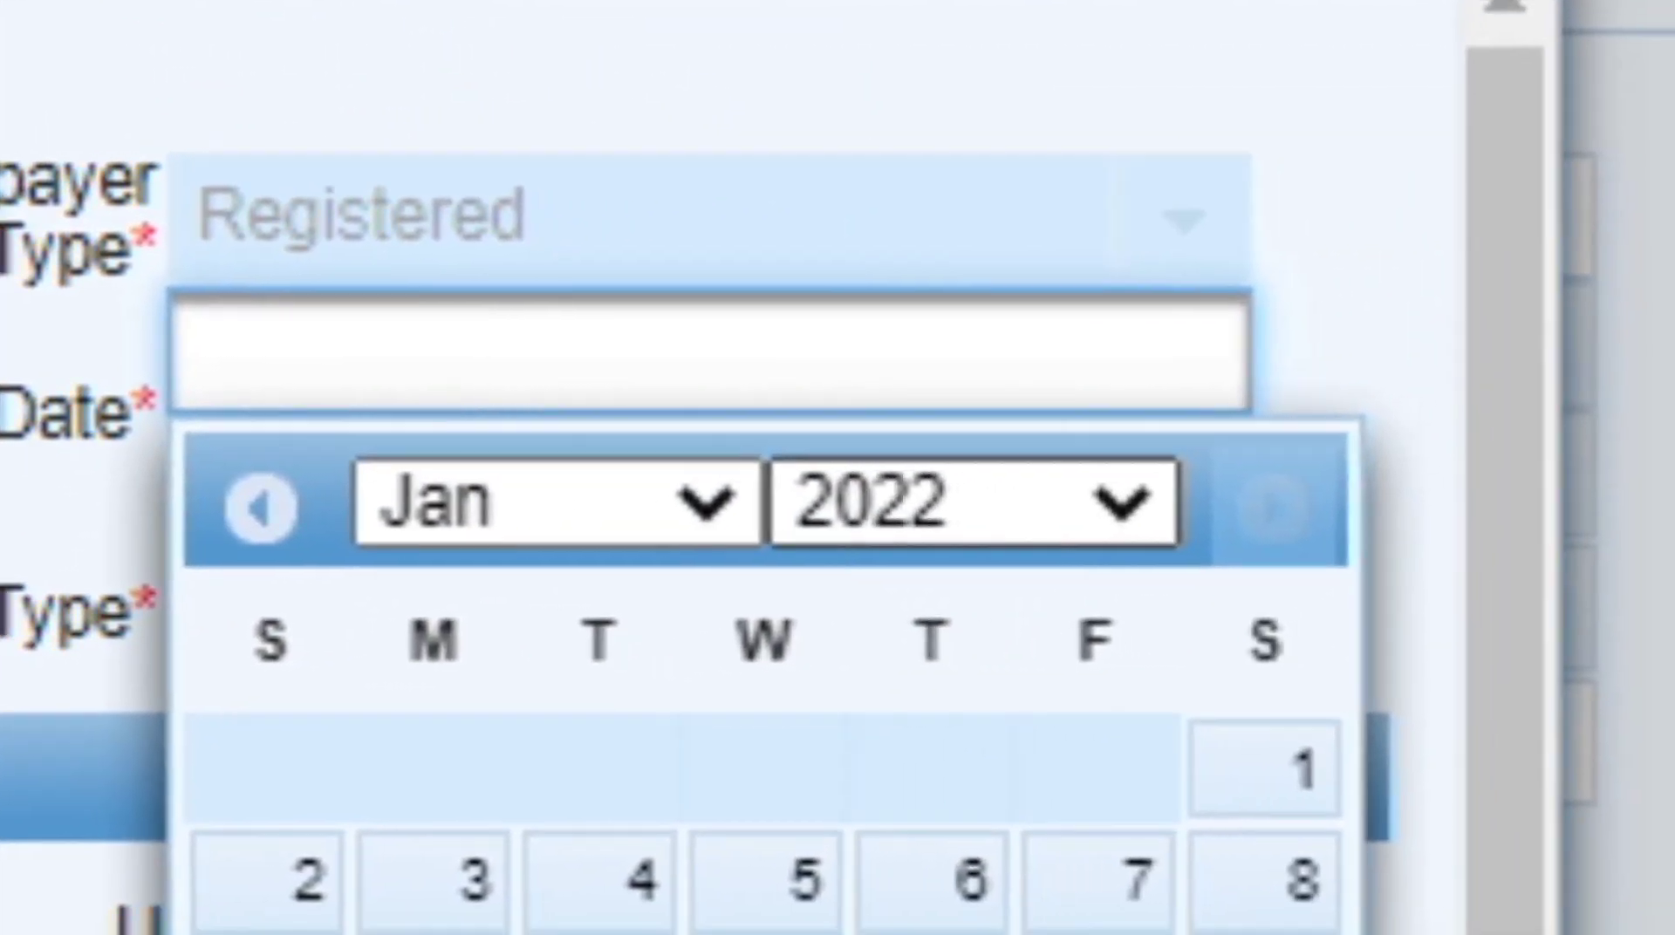
left_click(973, 503)
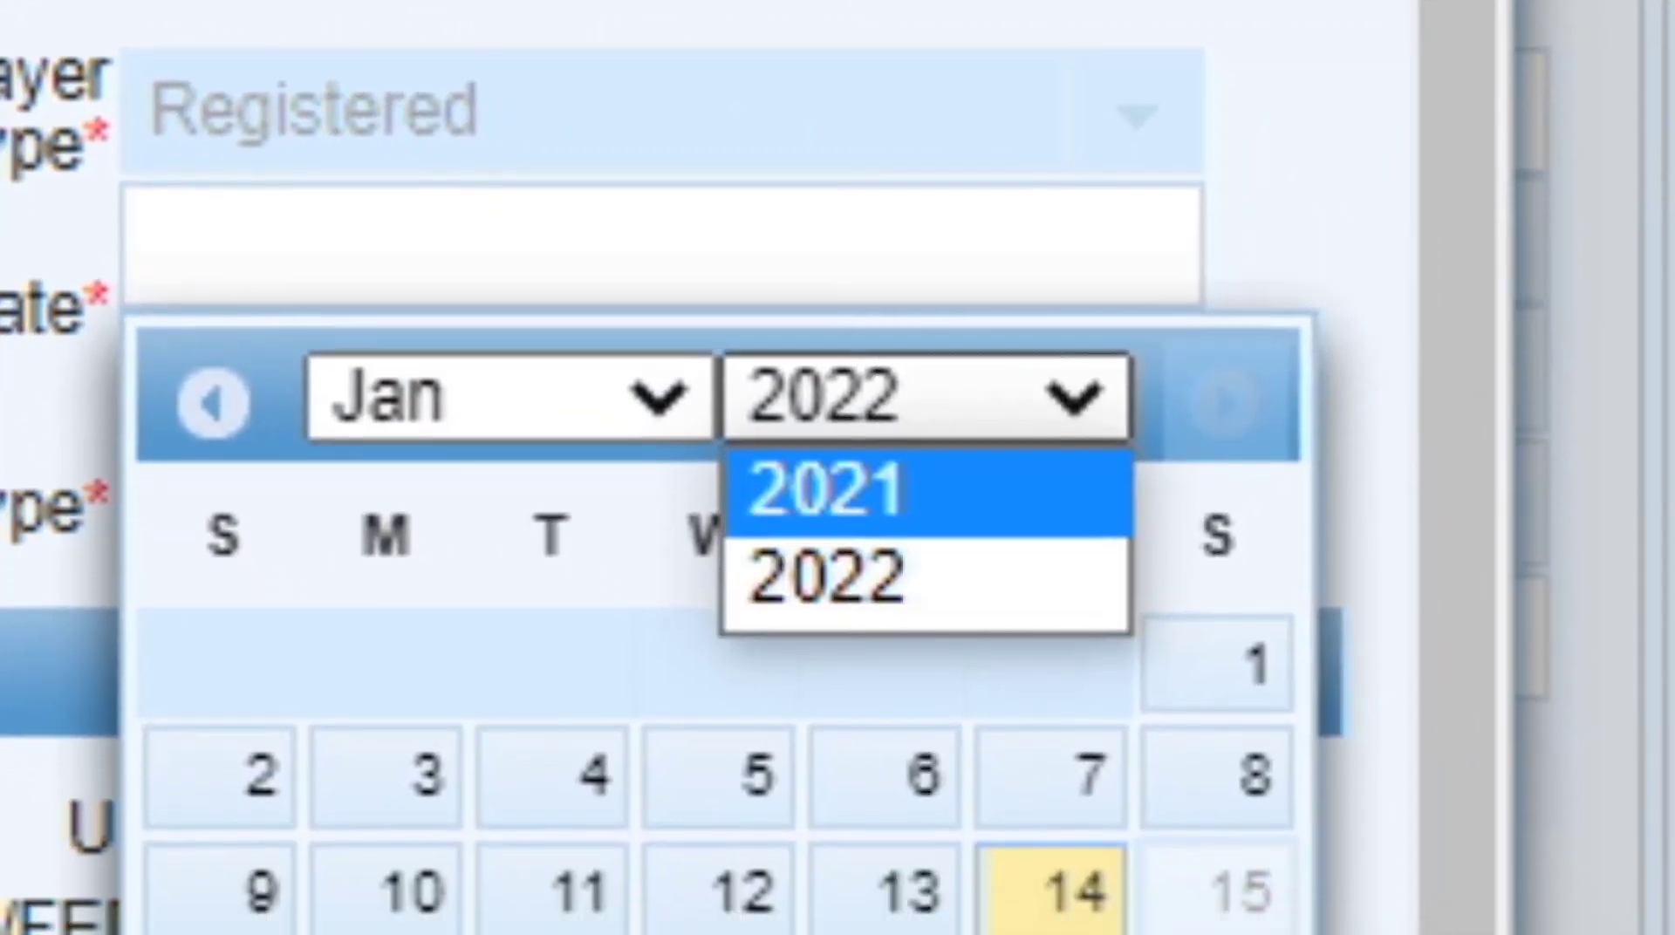
left_click(870, 591)
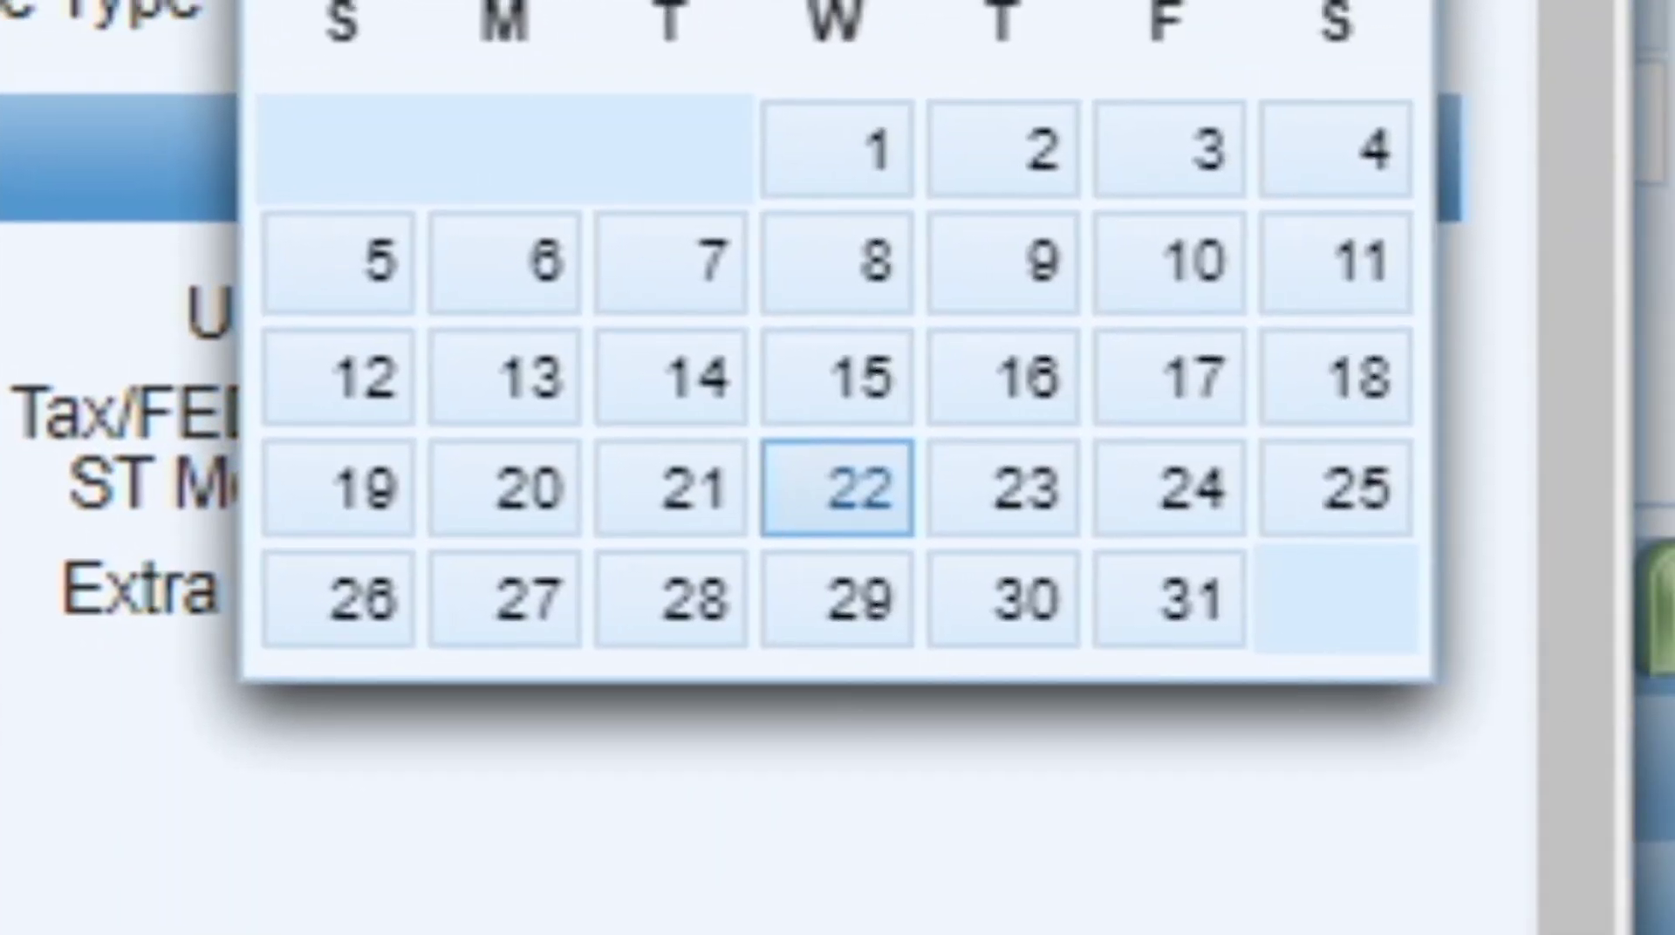
left_click(1005, 798)
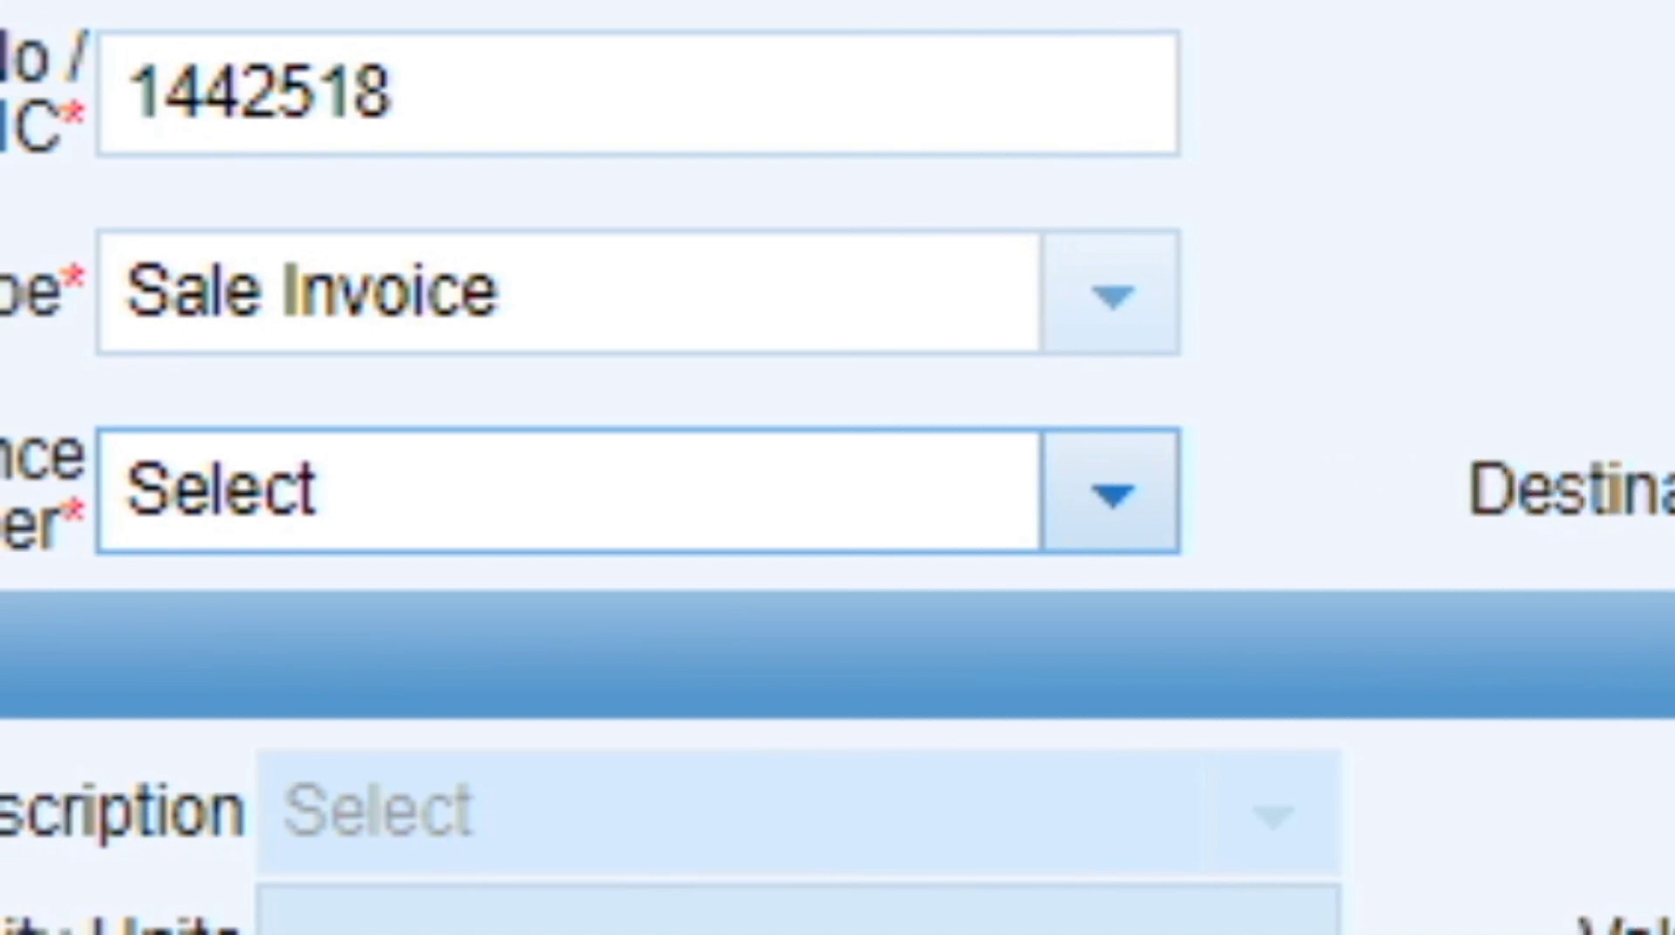
Set both Origination Province and Destination of Supply to CAPITAL TERRITORY.
left_click(1112, 494)
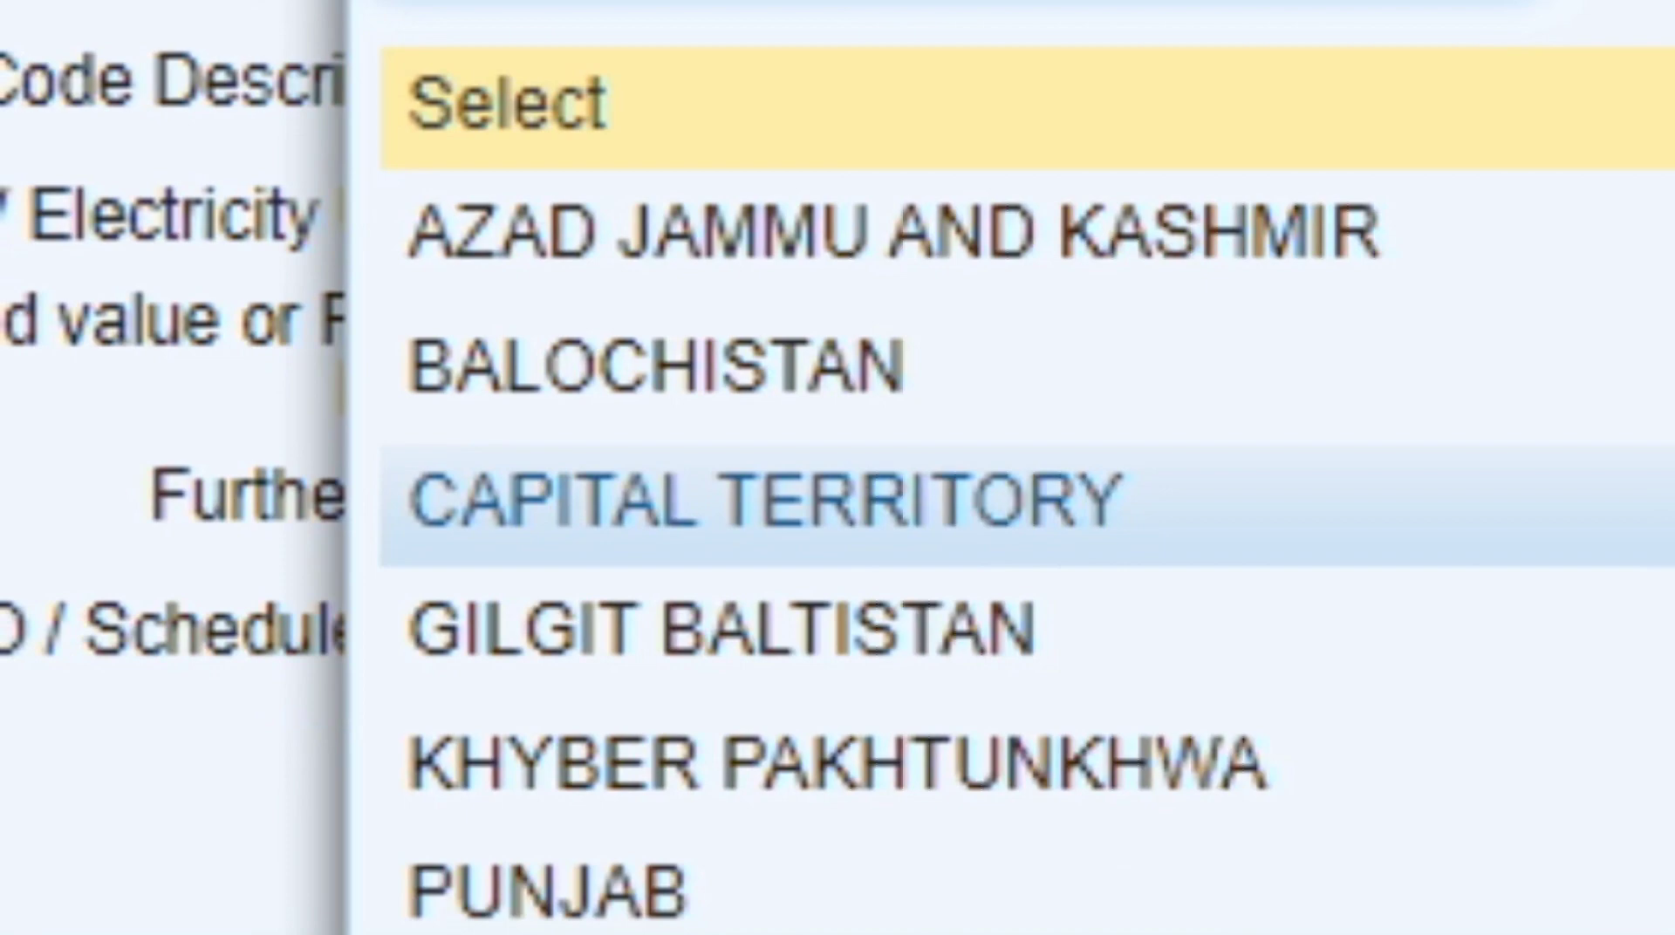
left_click(766, 500)
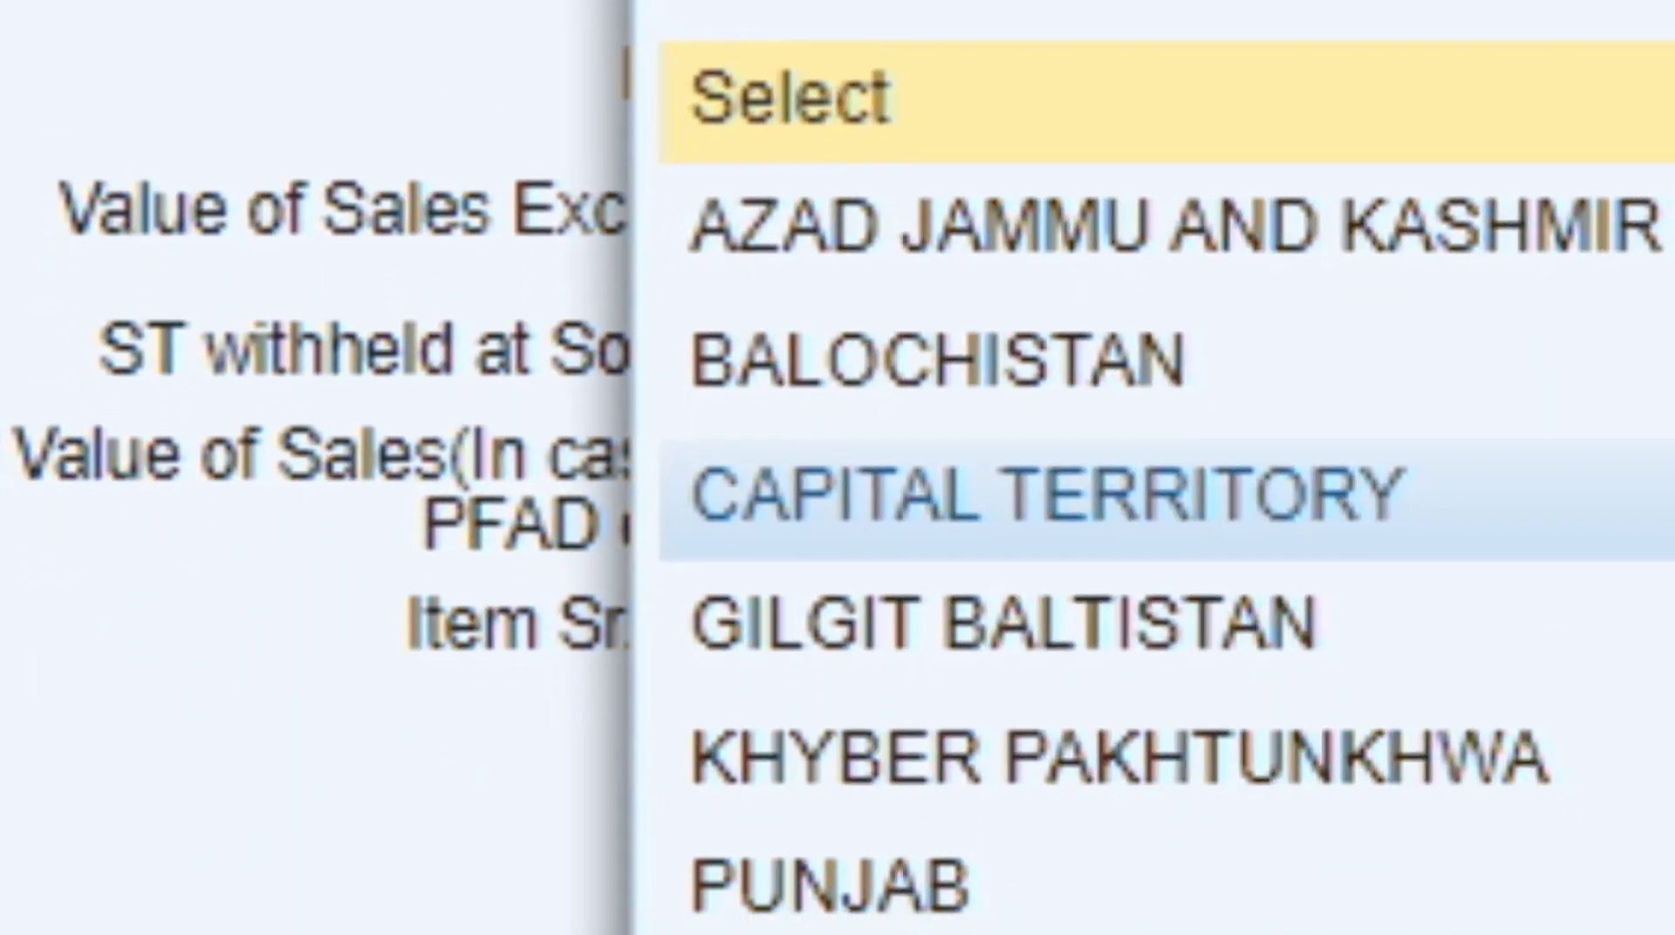
left_click(1169, 499)
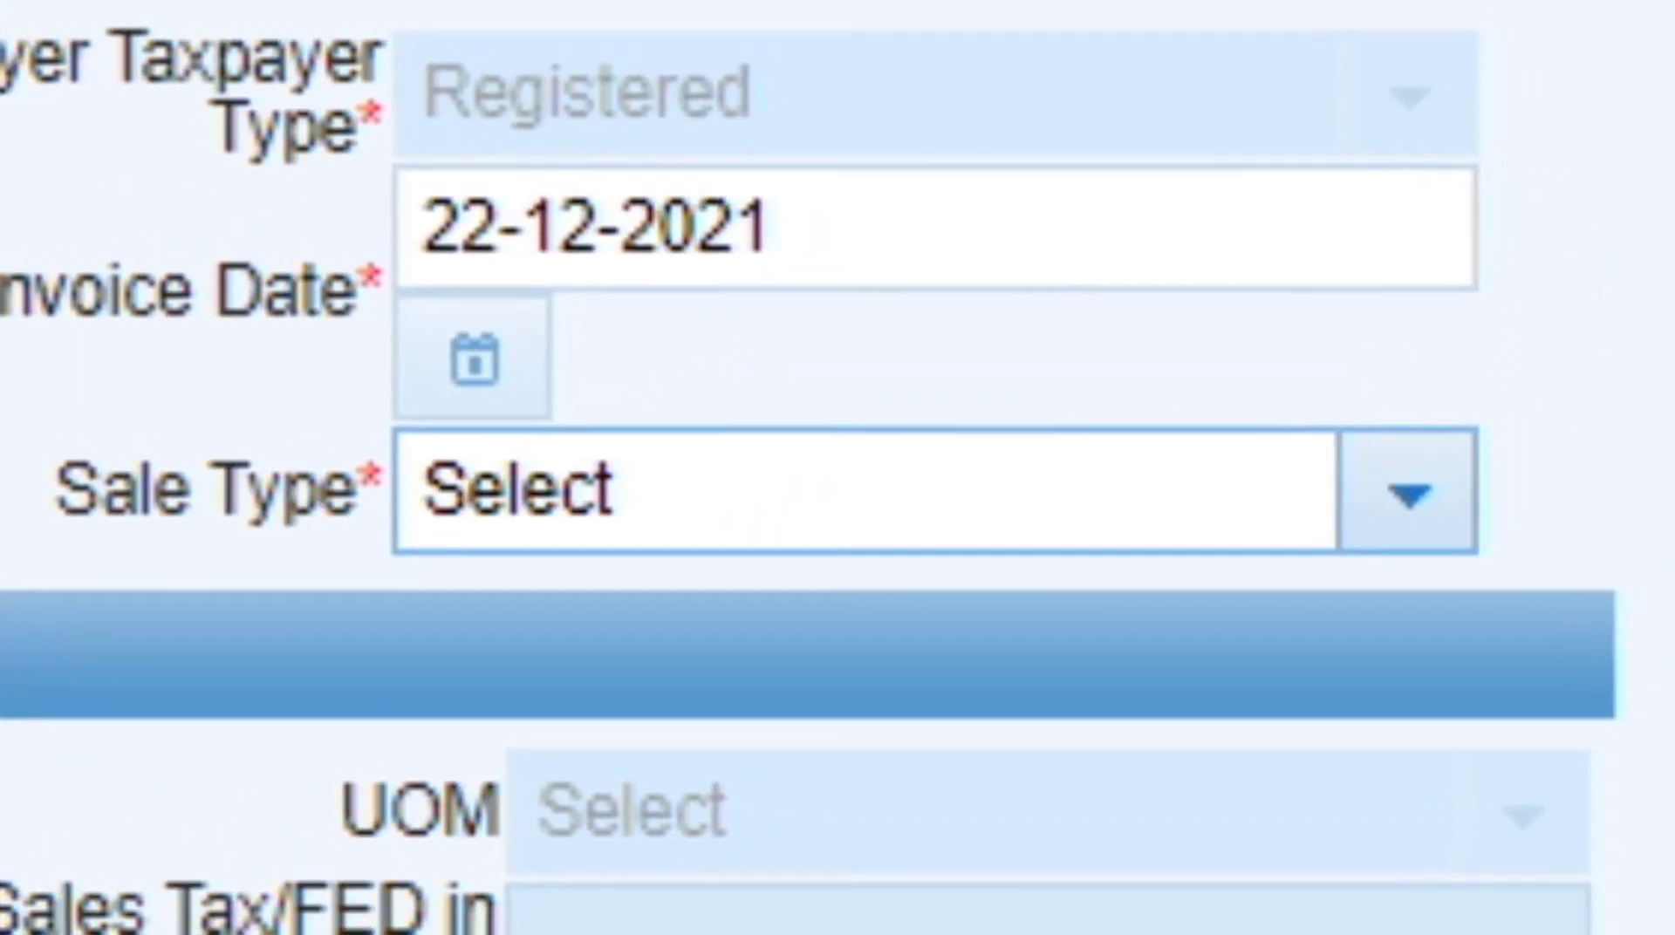
Choose Services as the sale type.
left_click(837, 475)
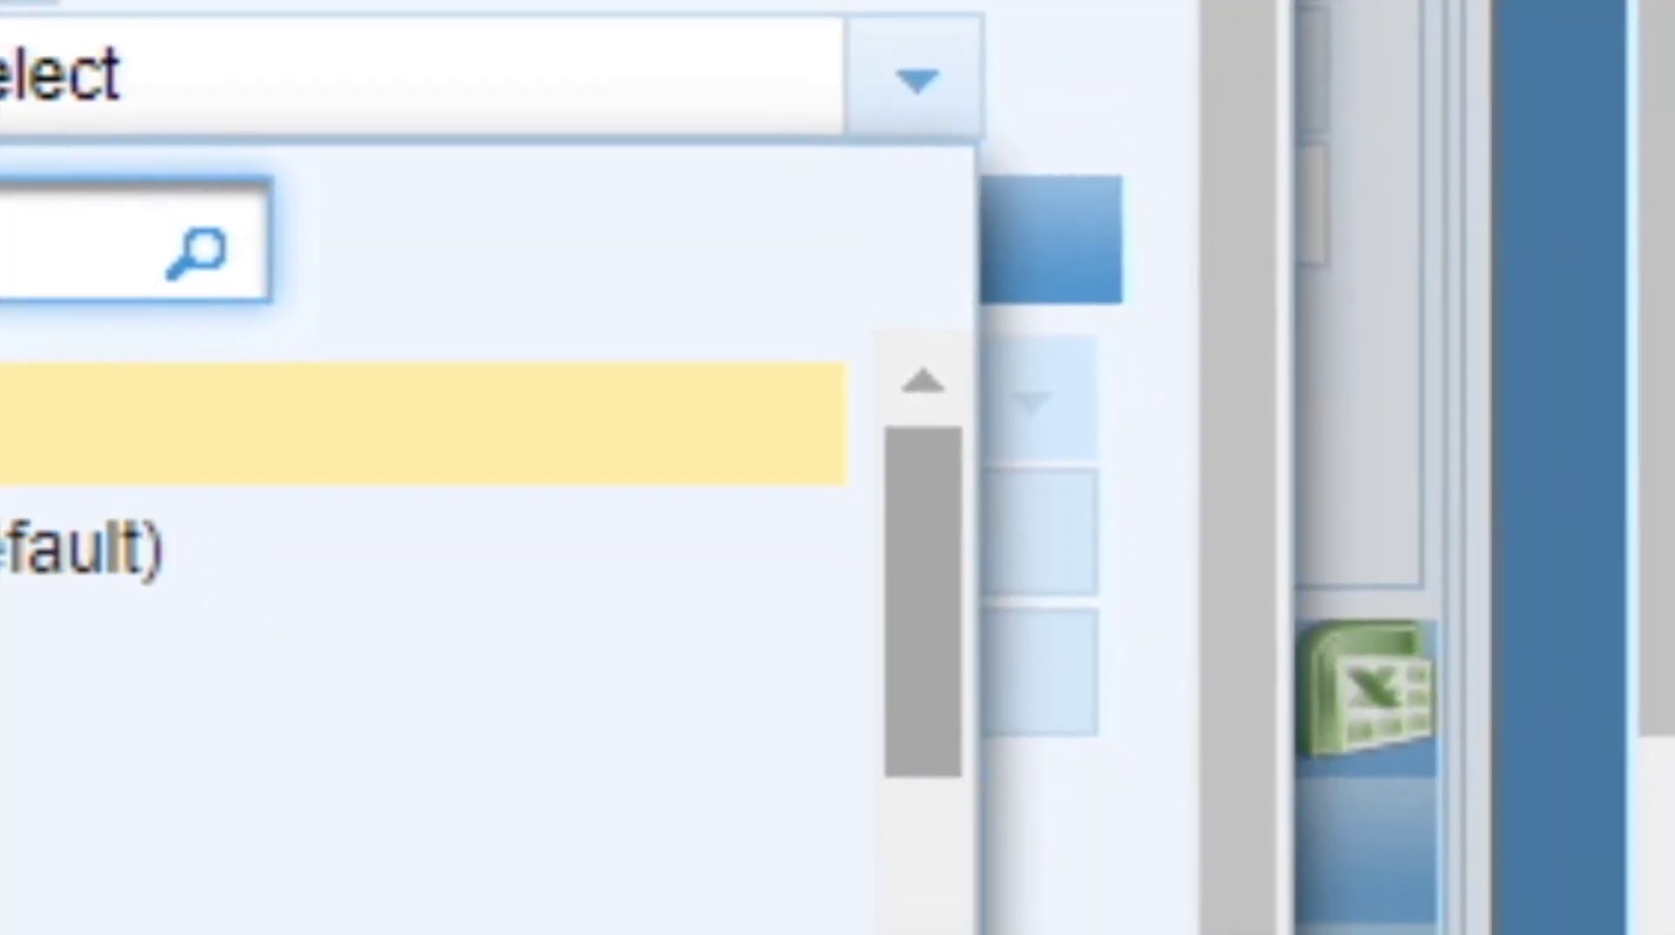
left_click_drag(918, 524, 918, 892)
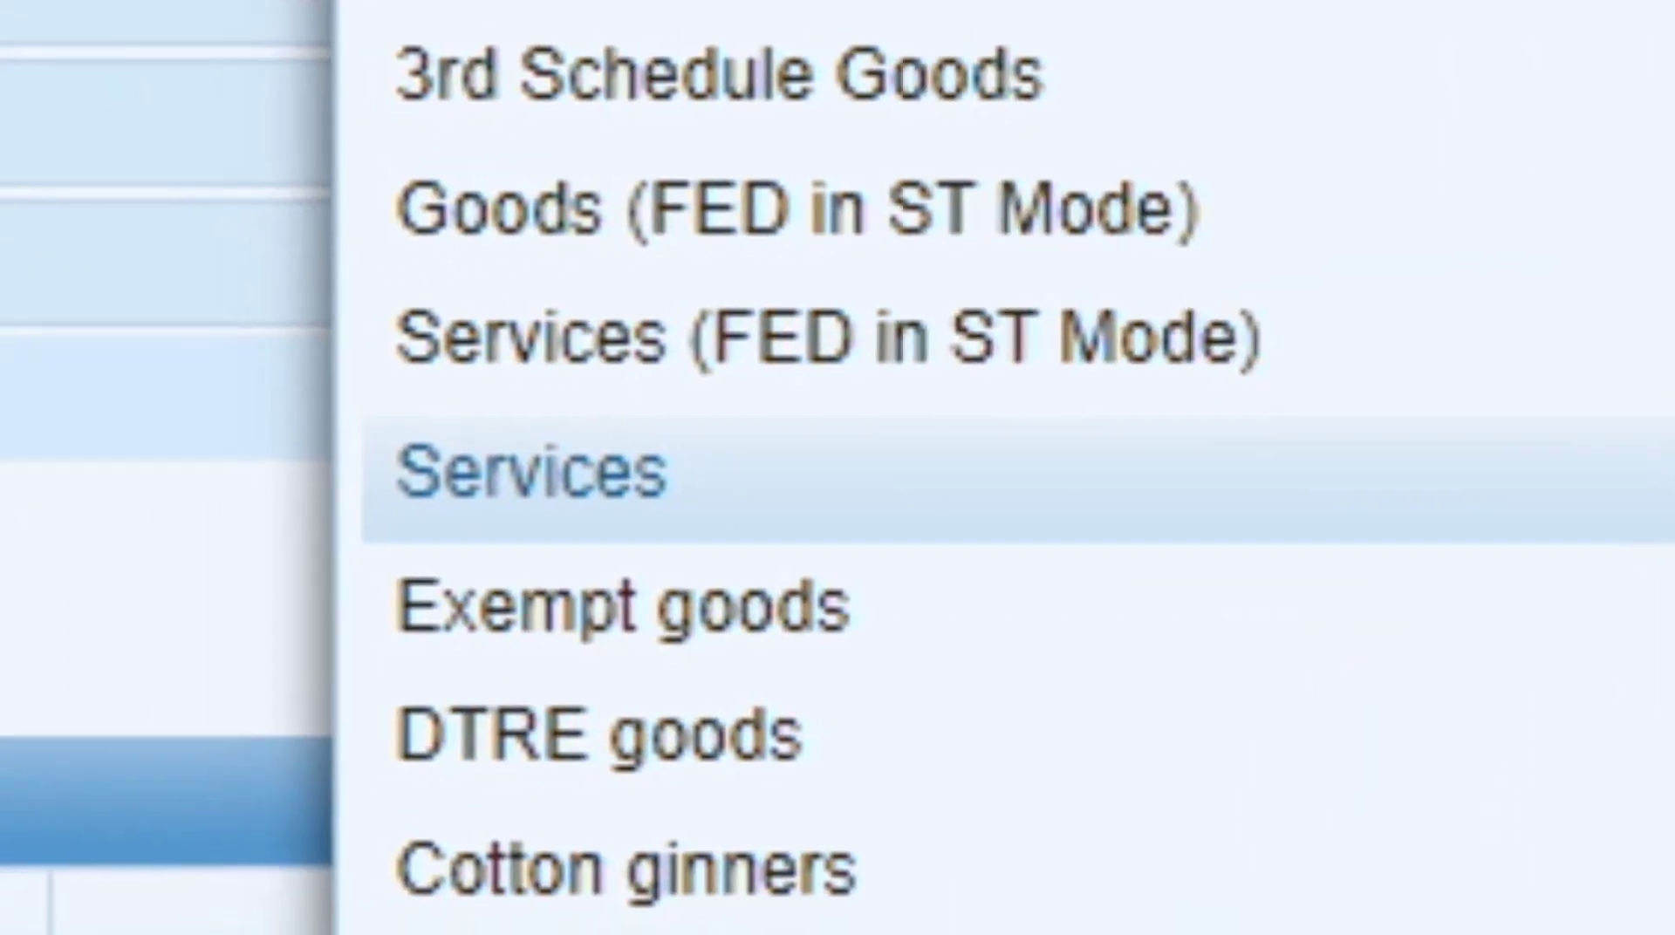
left_click(394, 503)
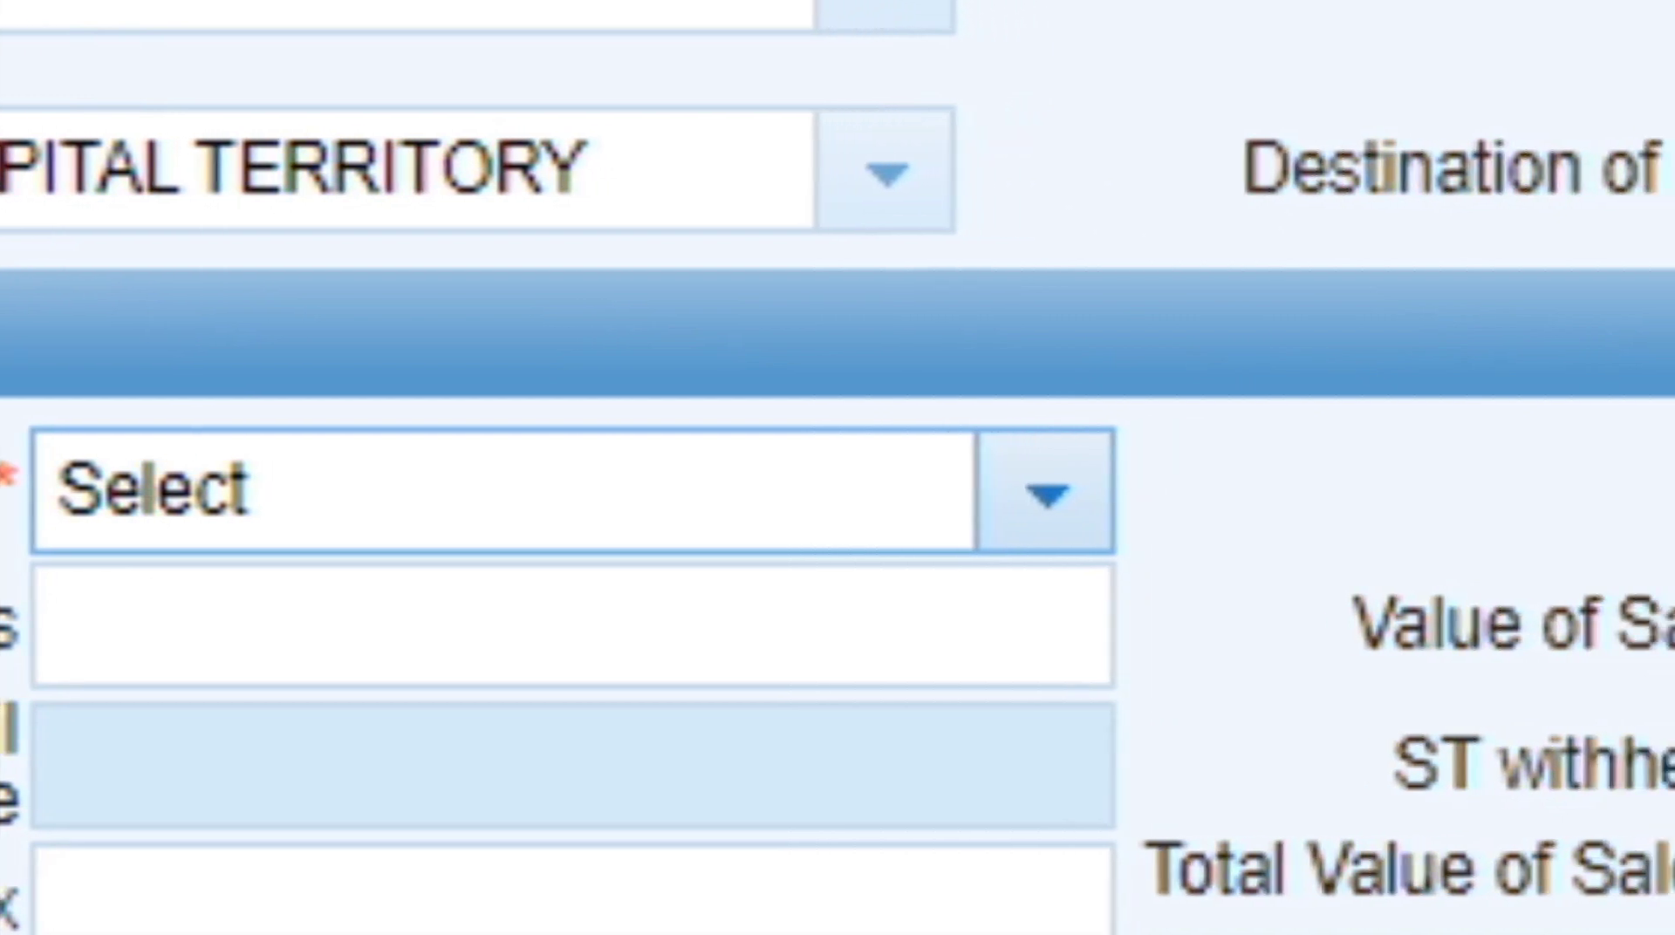
Search 'telec' in the HS code descriptions and select 9827-Telecom Companies.
left_click(1047, 494)
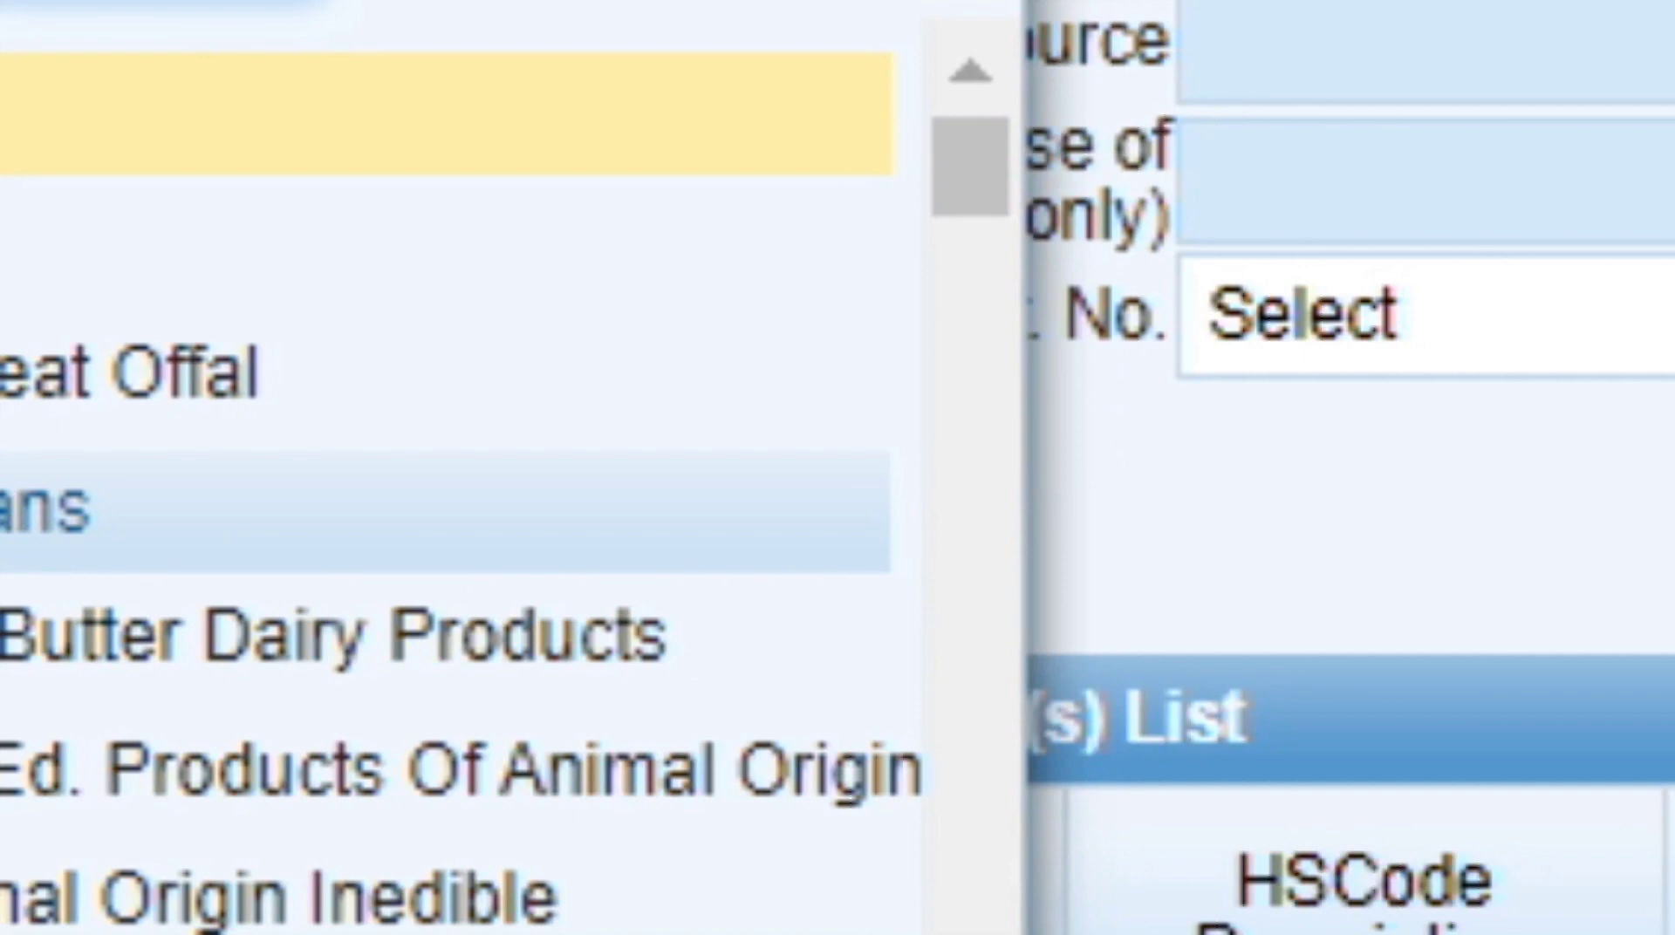
scroll(463, 567, "down", 2)
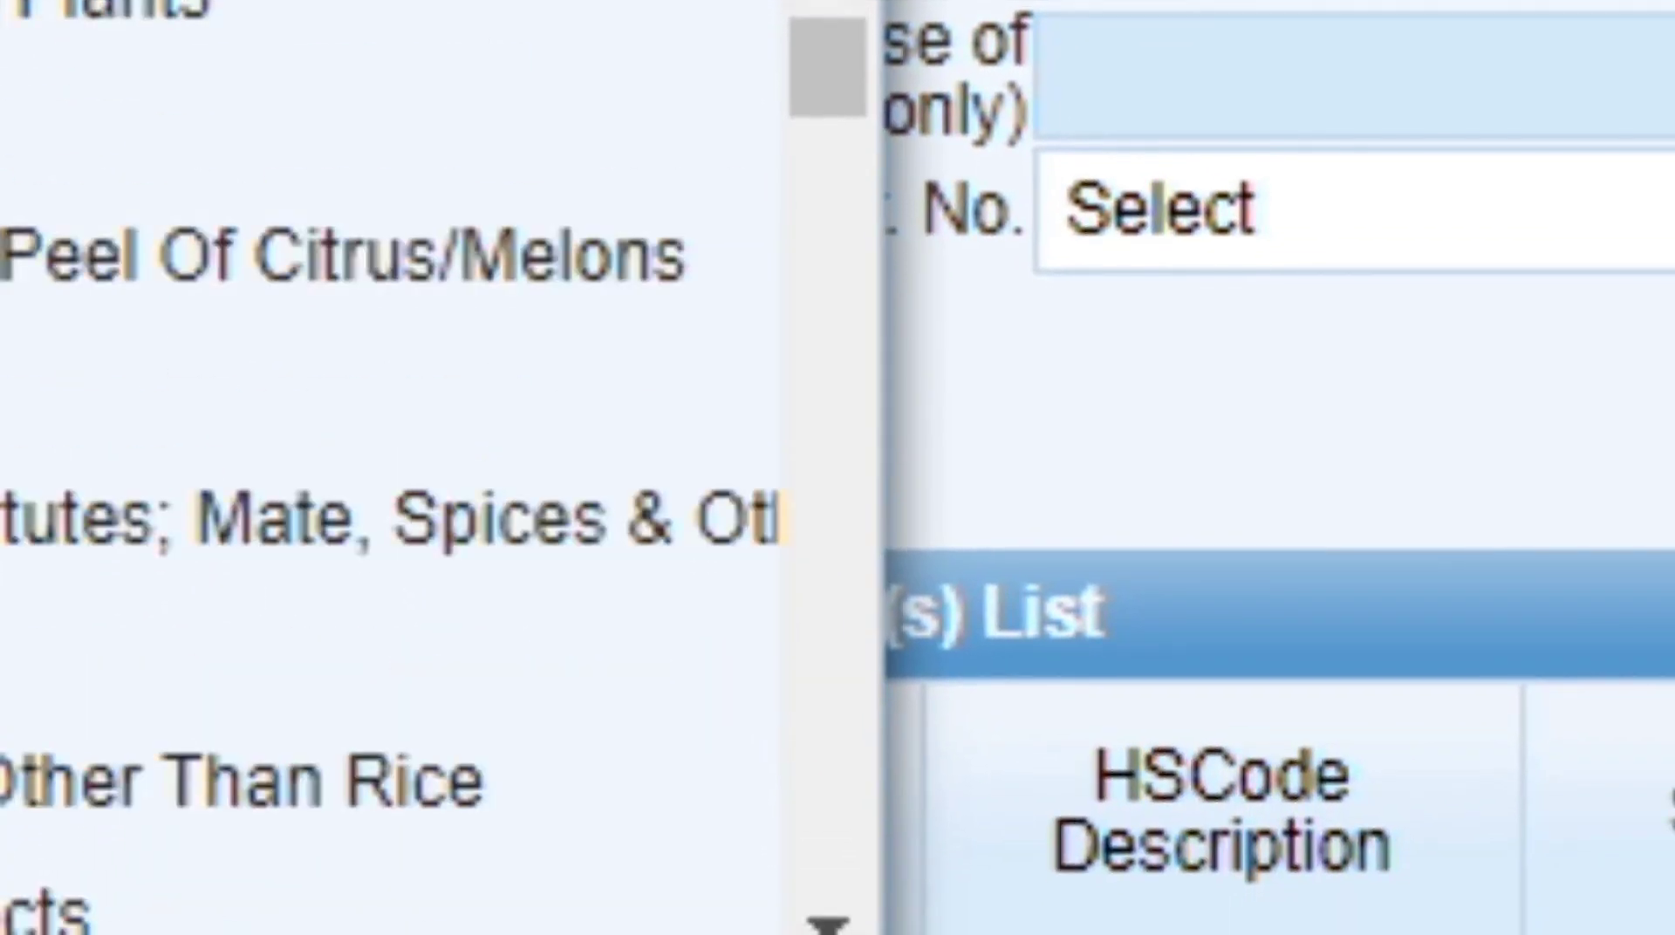
scroll(392, 471, "down", 3)
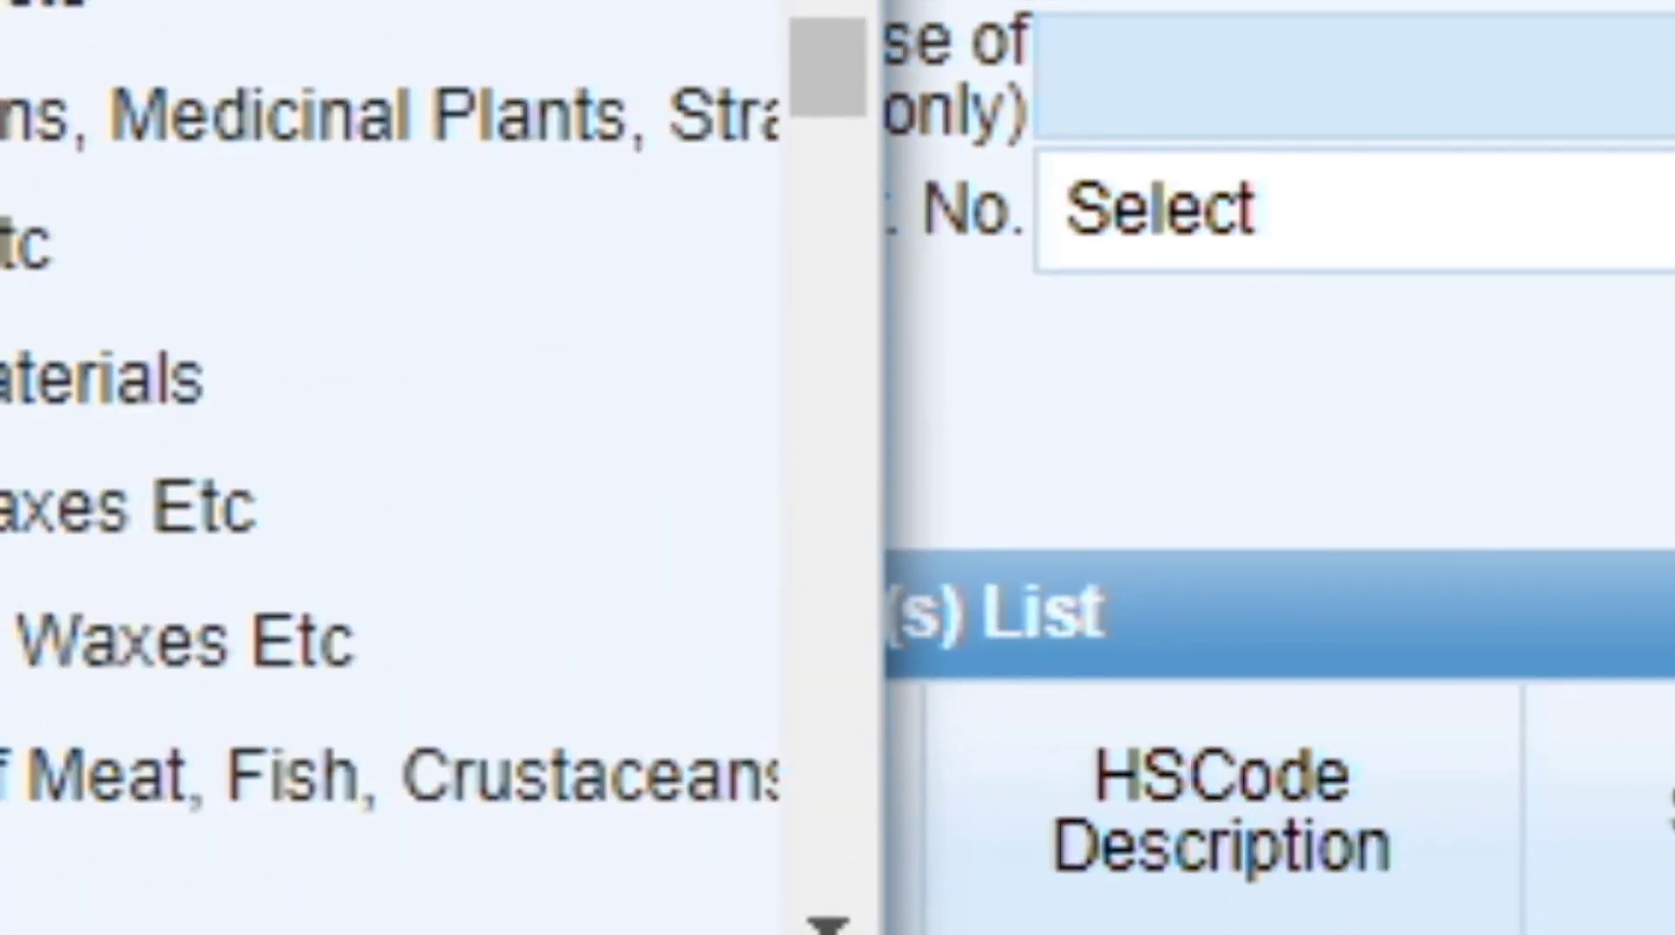
type("tele")
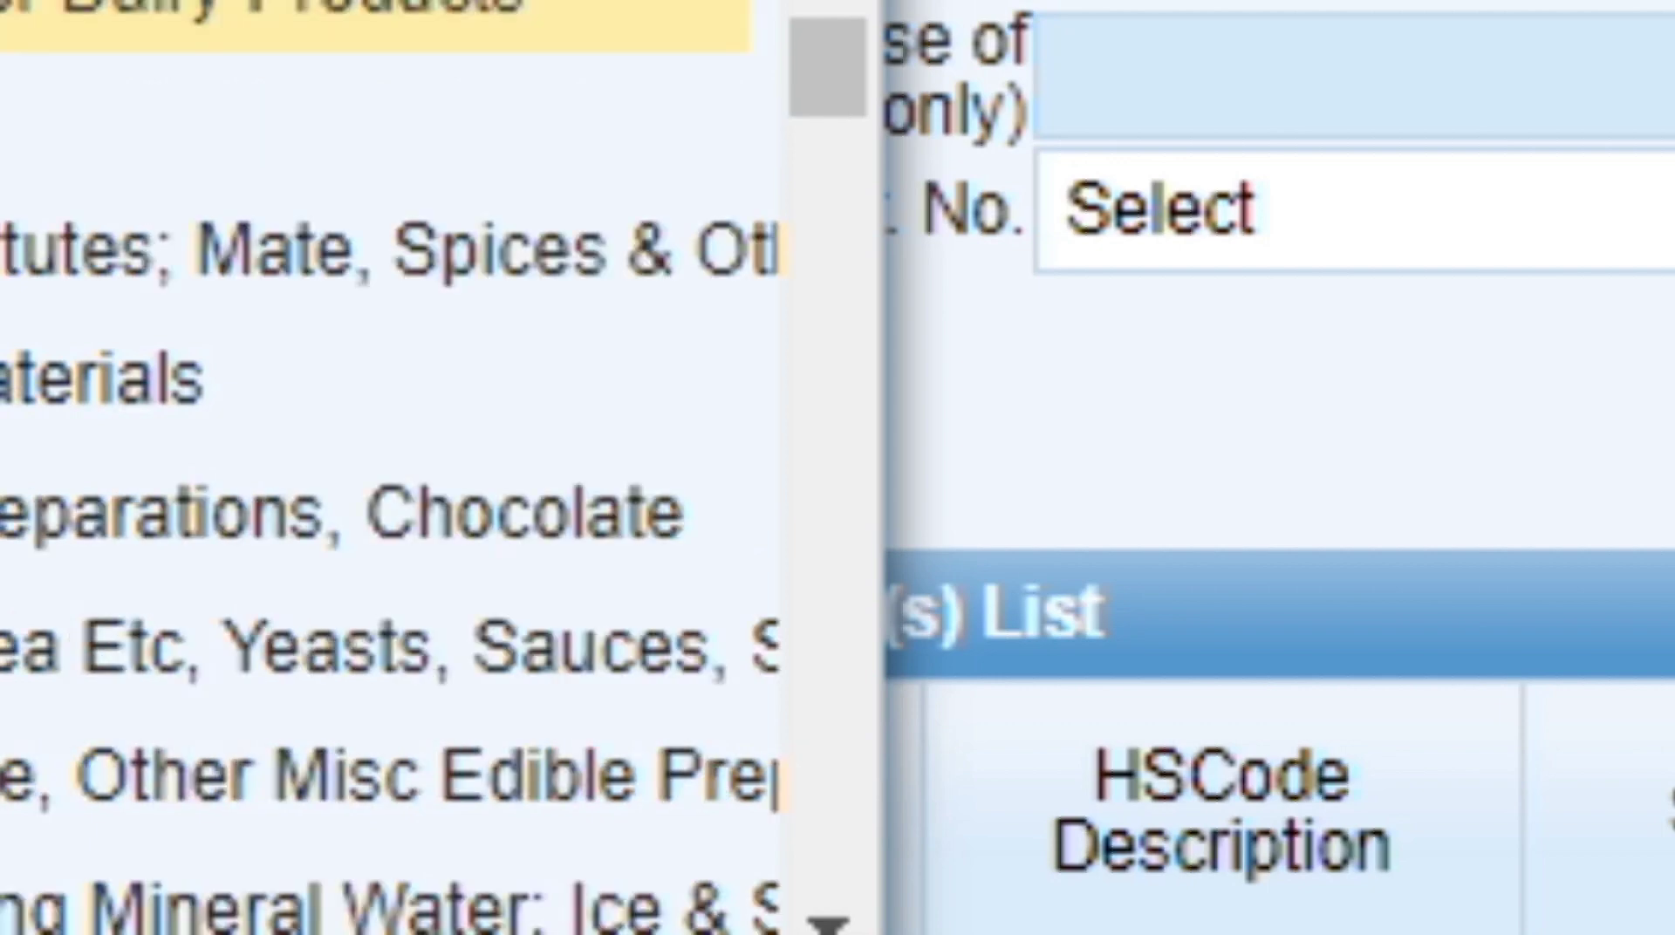
type("com")
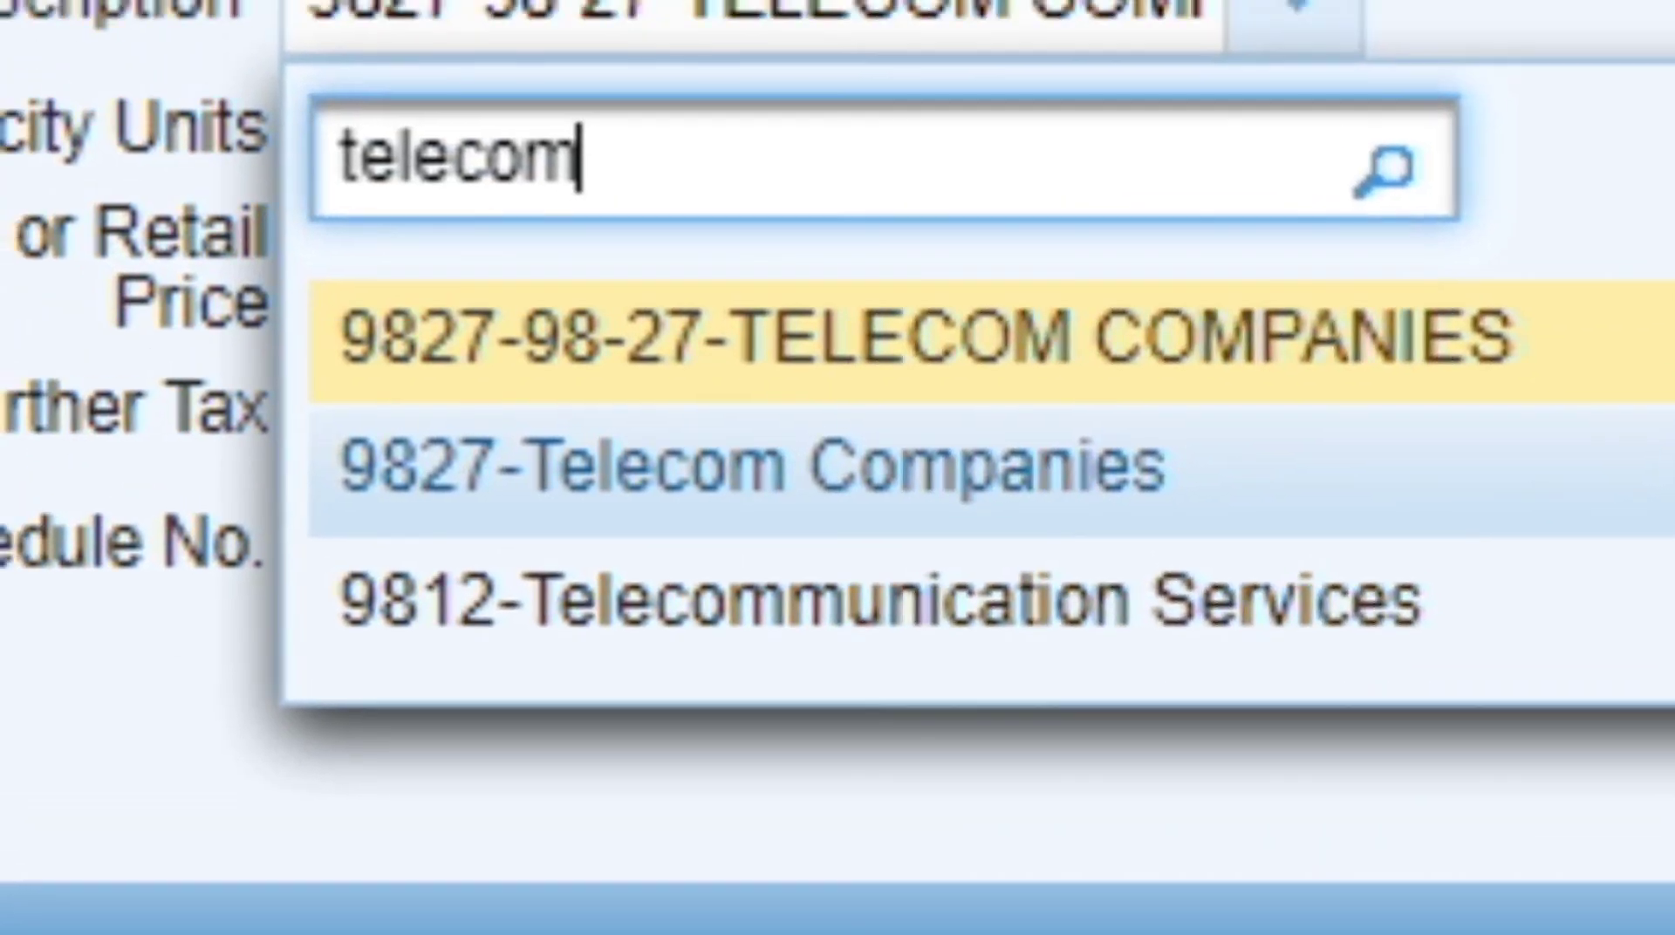
left_click(752, 458)
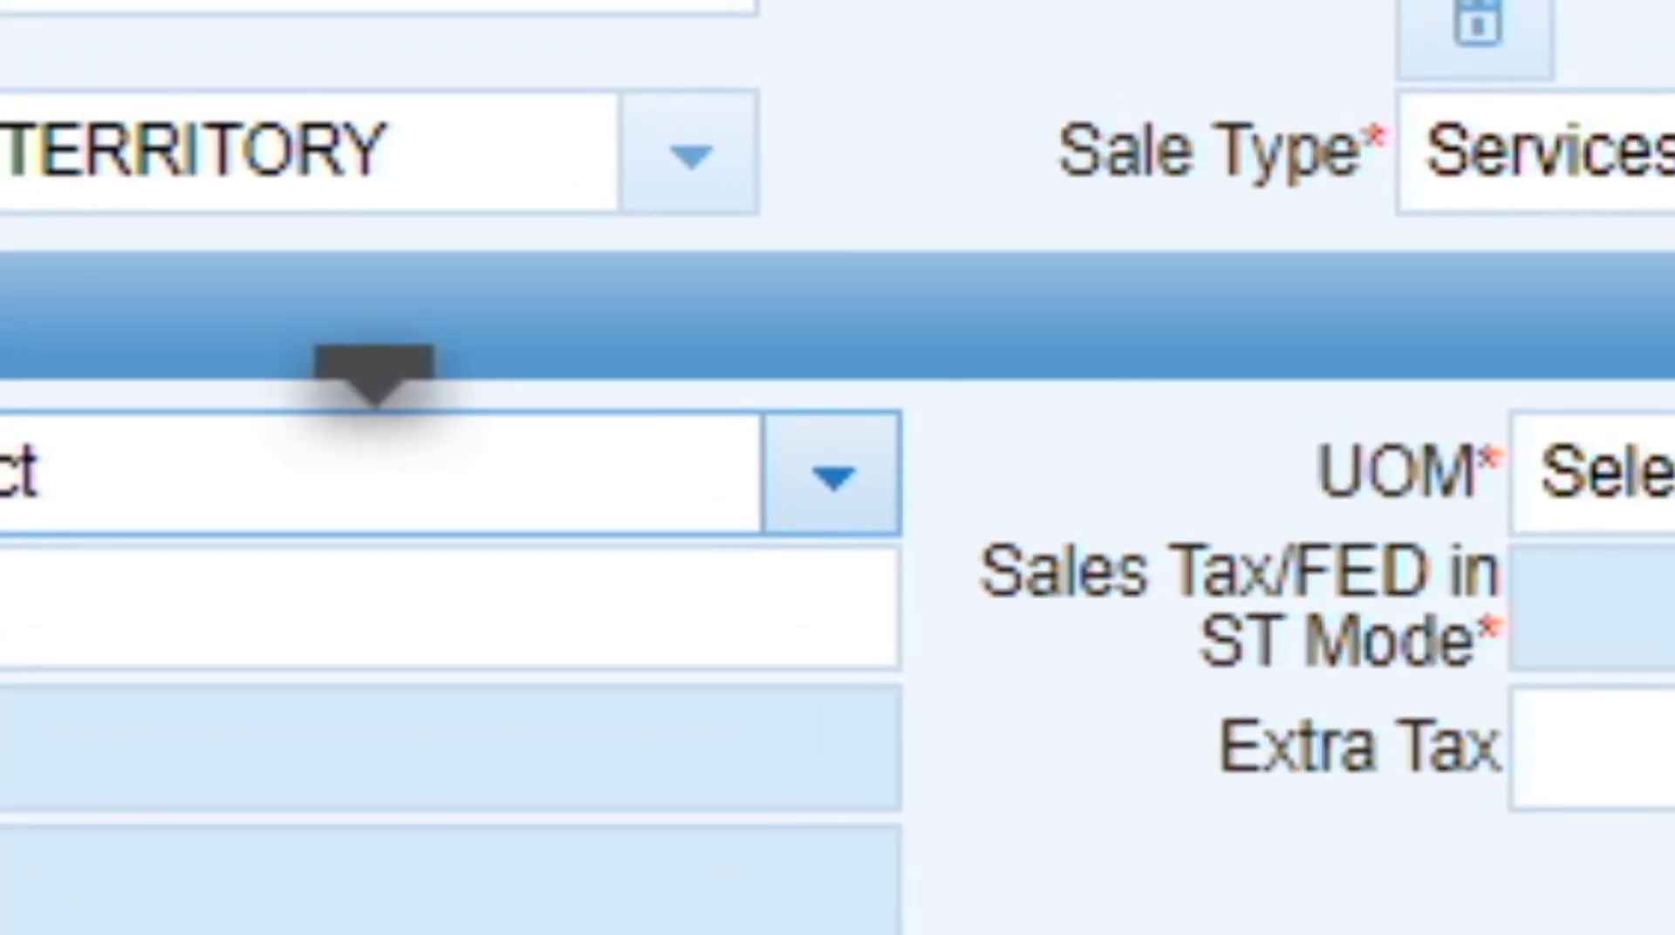
Give the item a 5% tax rate and MT as the unit of measure.
left_click(864, 390)
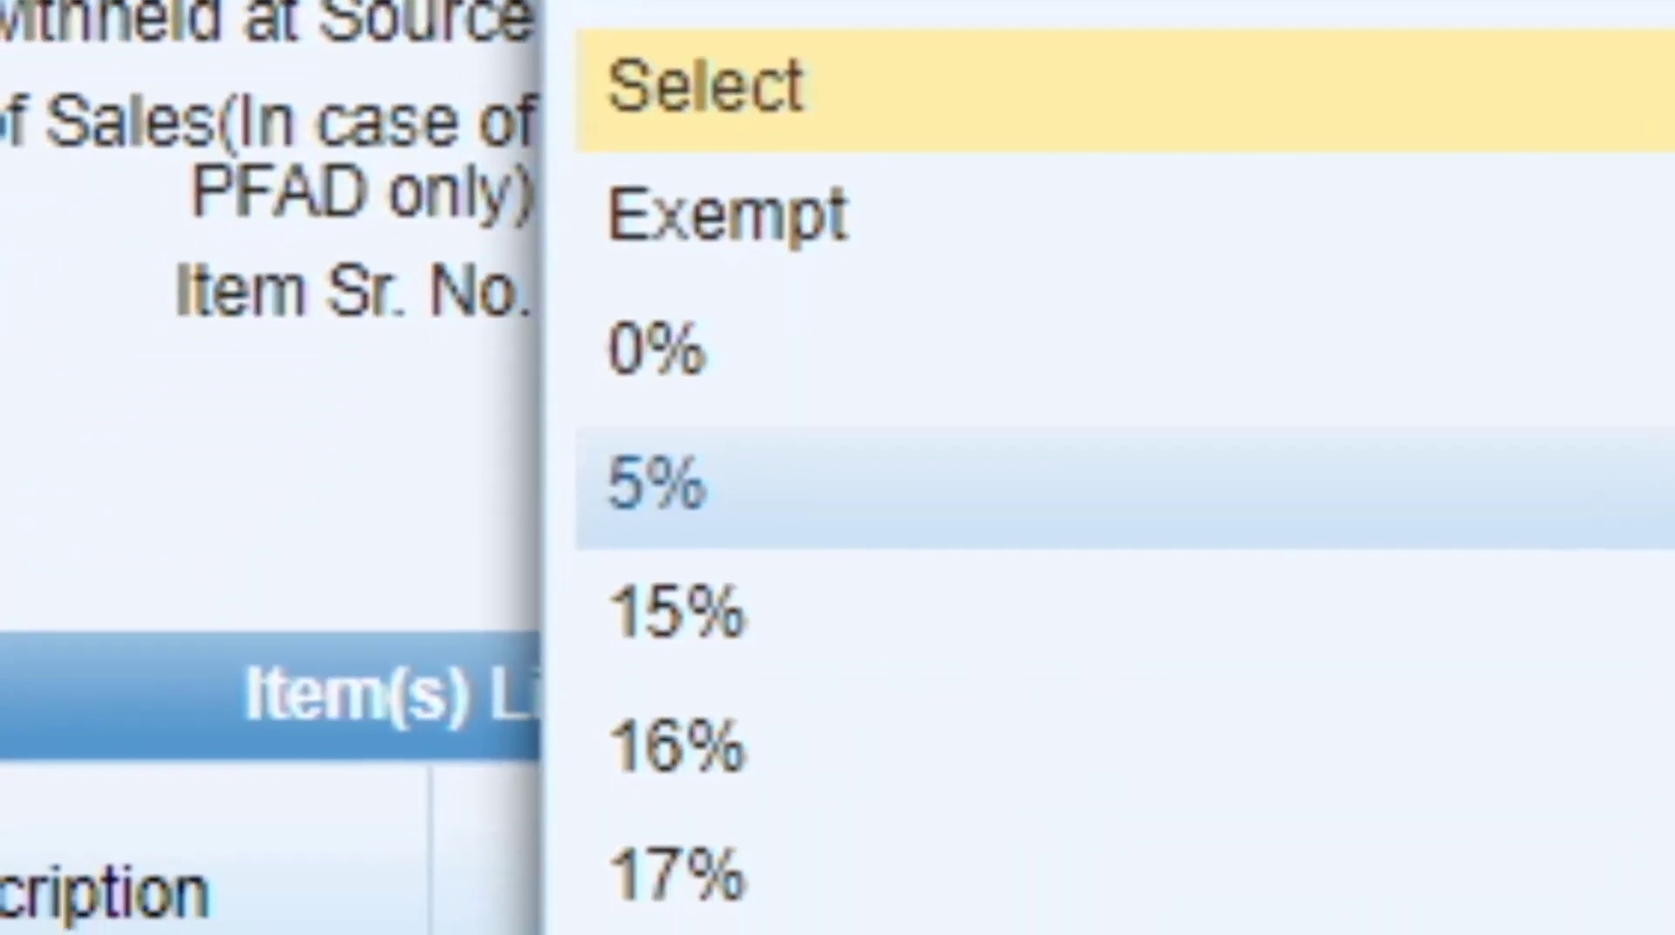
left_click(1091, 486)
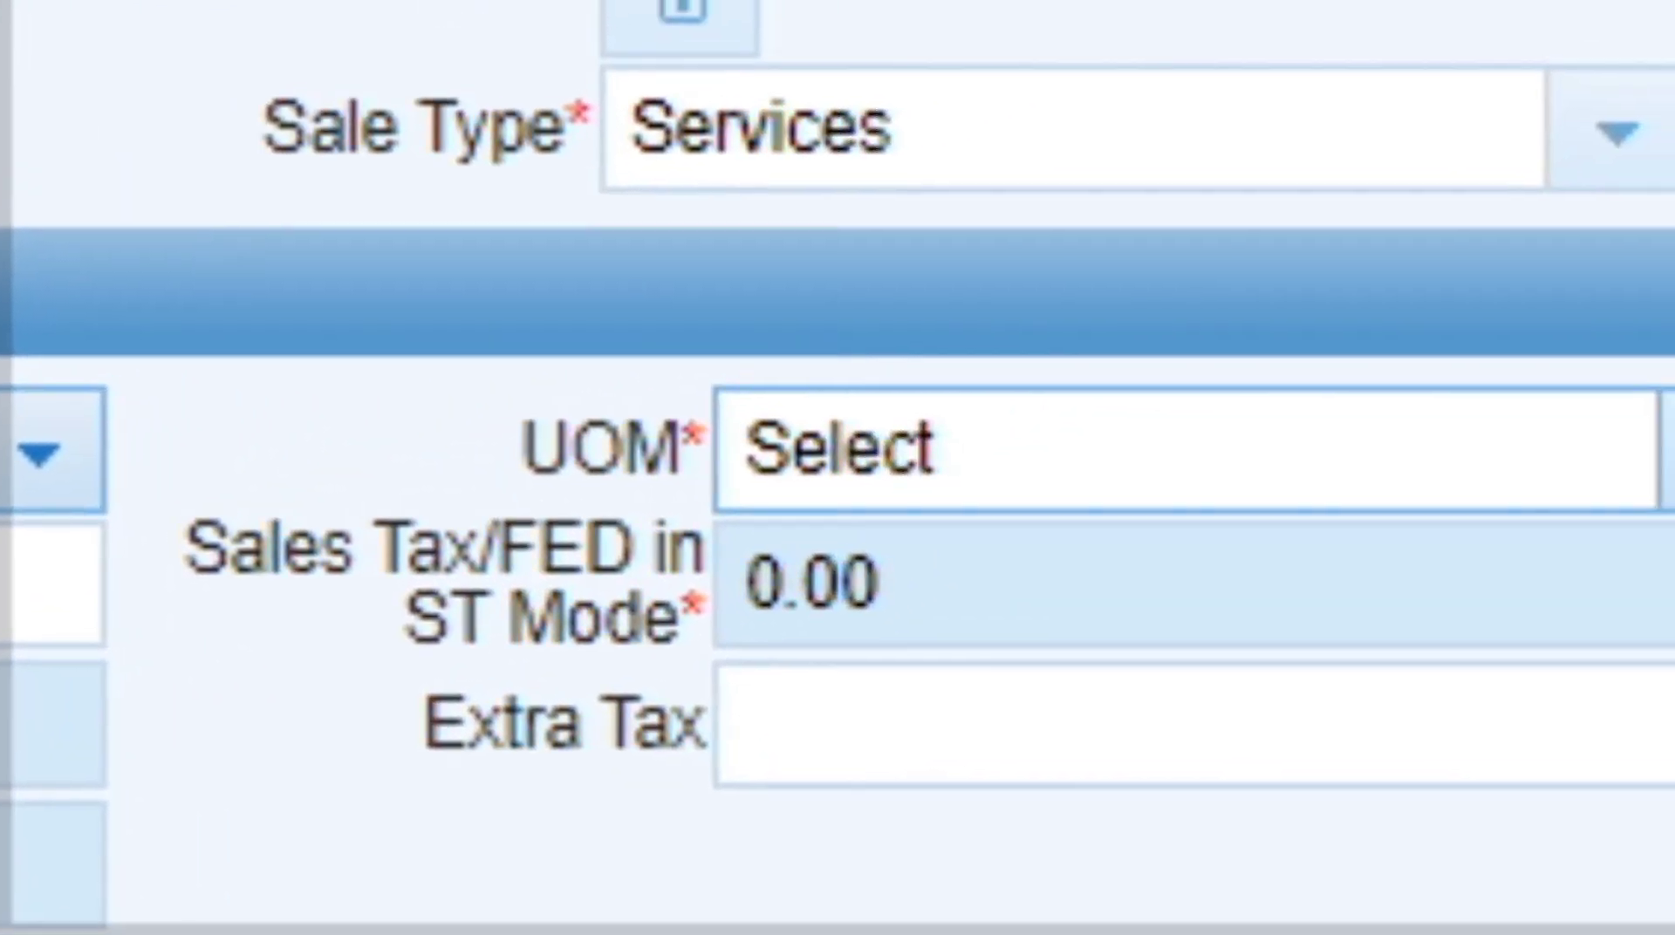
left_click(1662, 463)
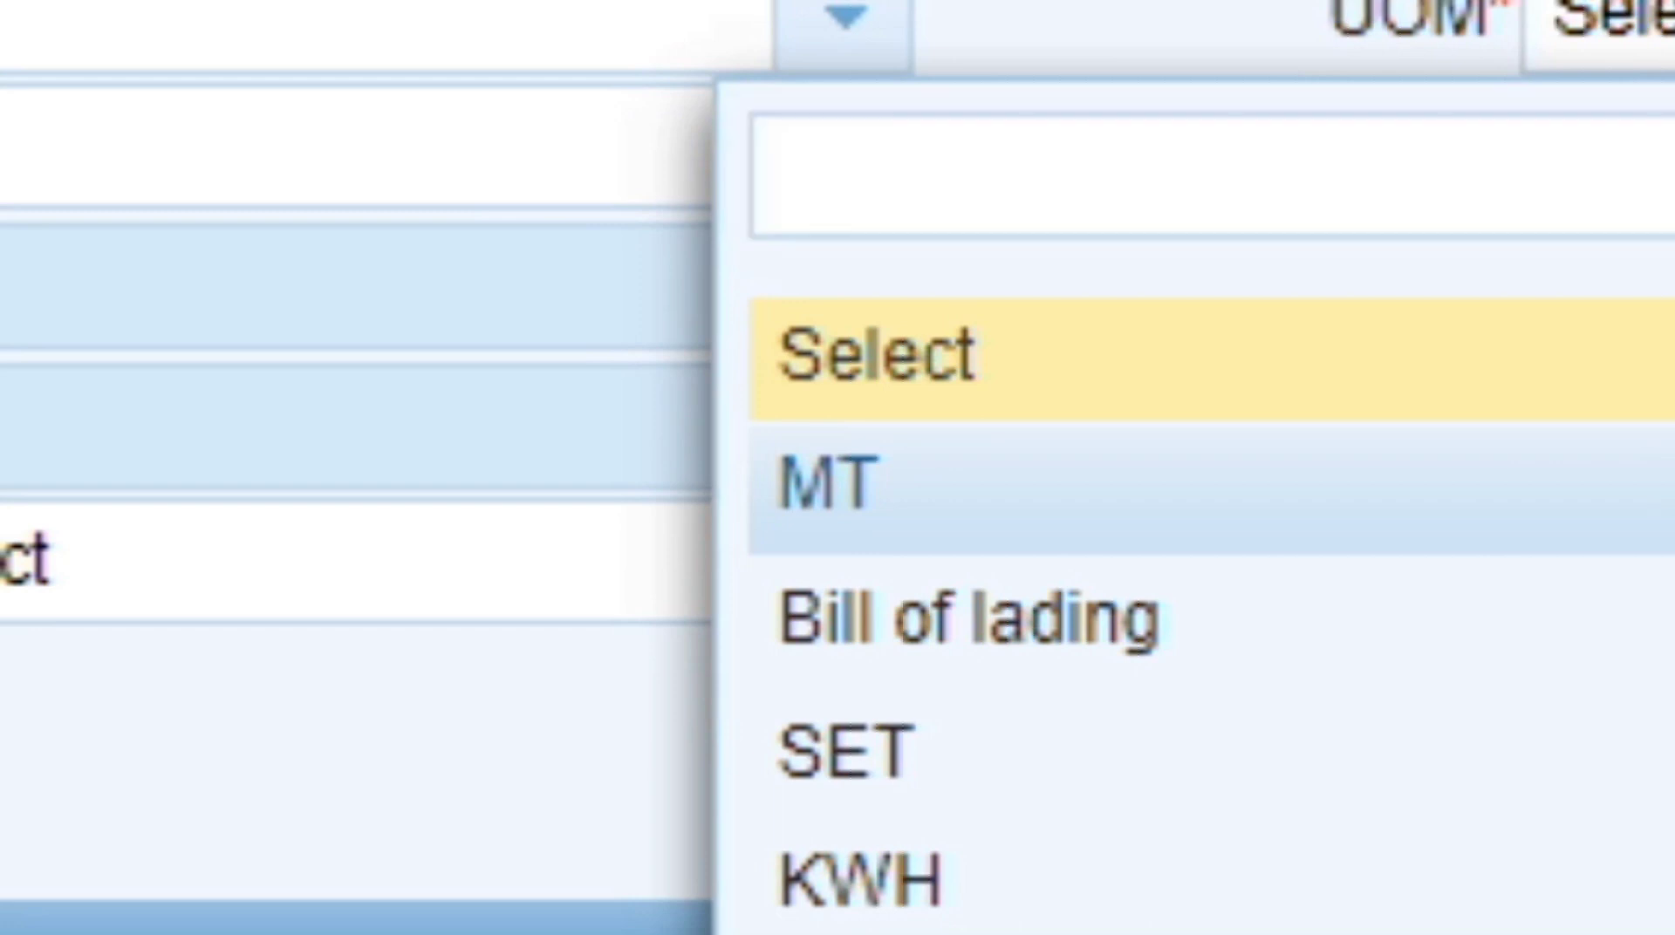
left_click(872, 487)
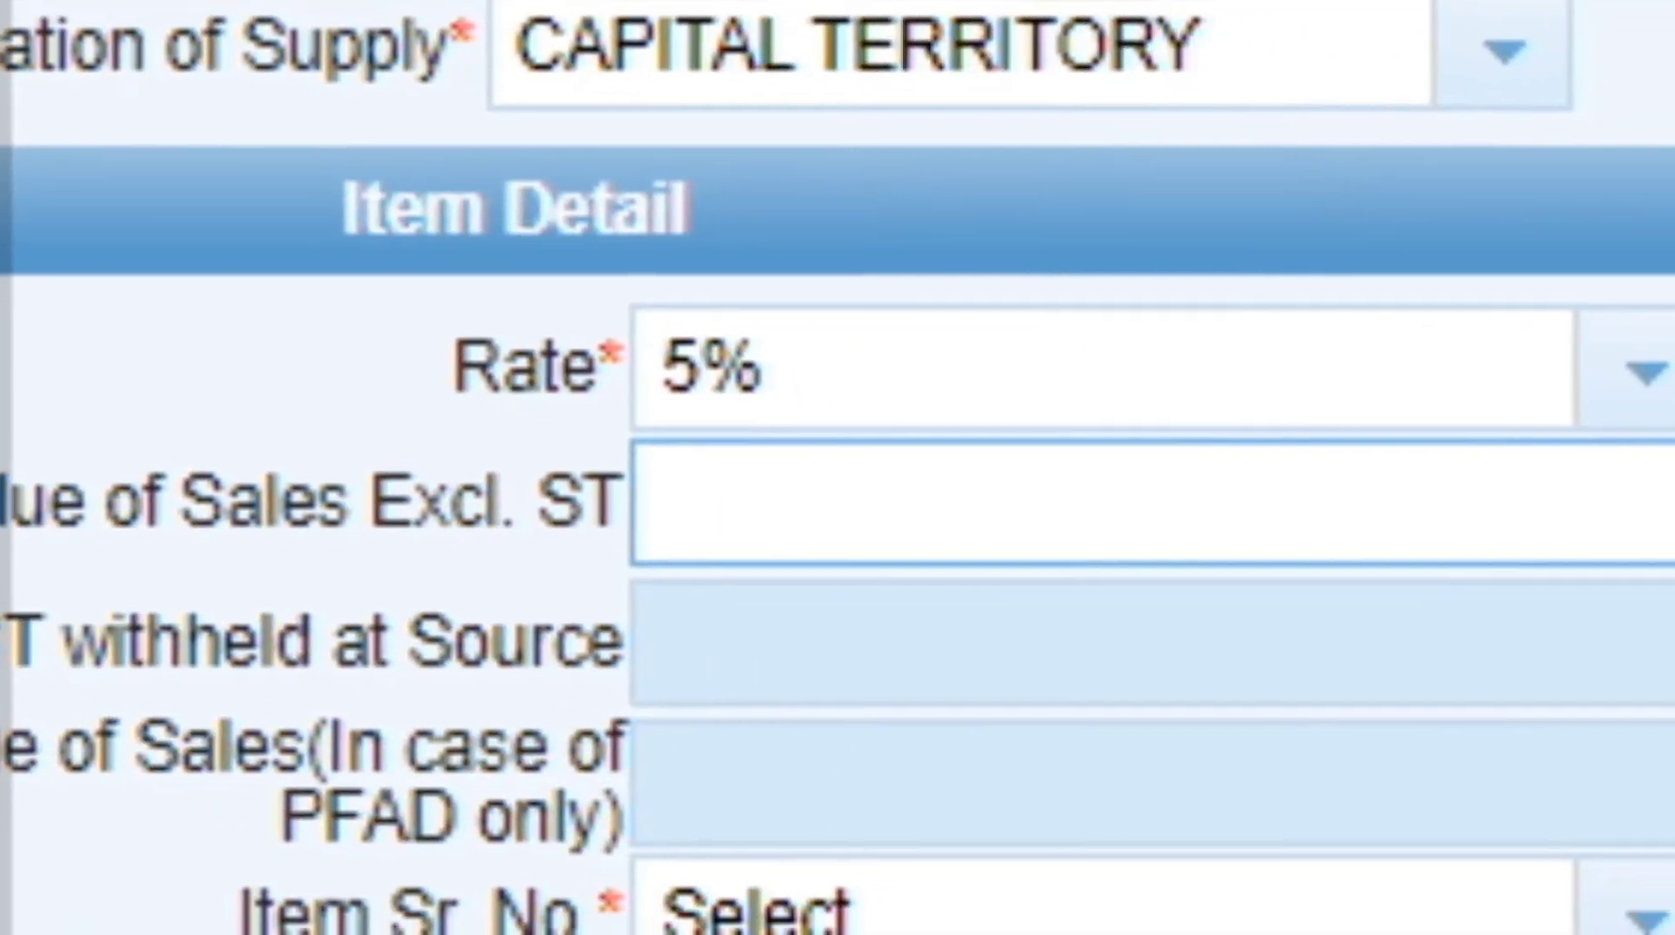
Enter 5,844,056 as Value of Sales Excl. ST so sales tax computes to 292,202.80.
left_click(960, 504)
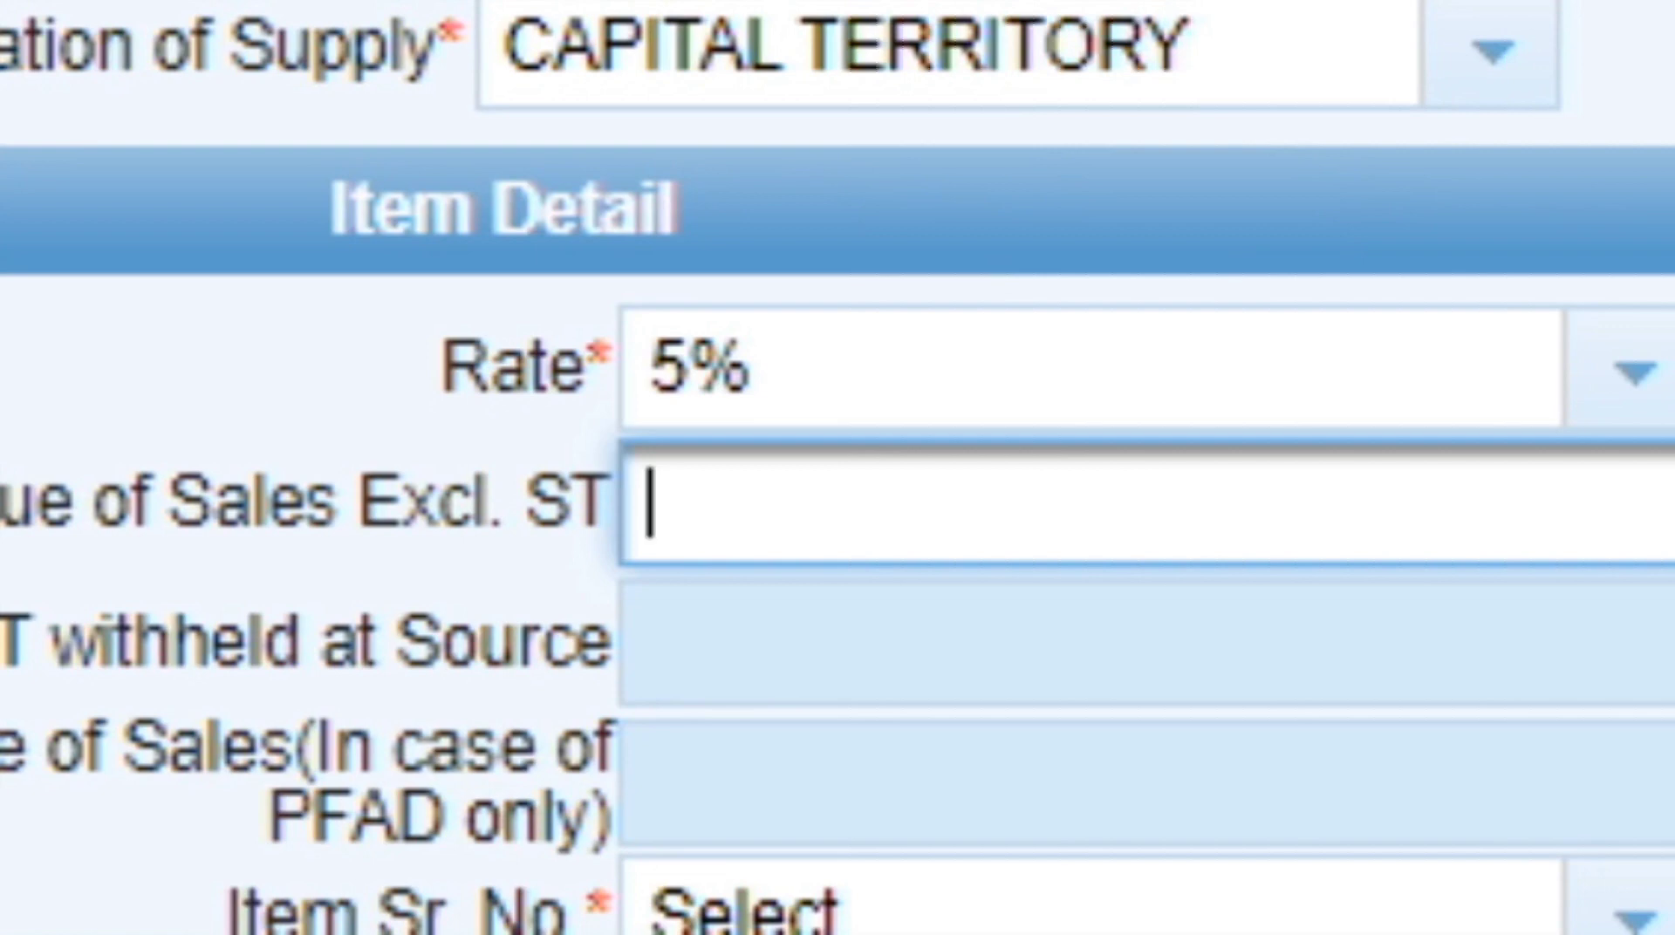
type("5")
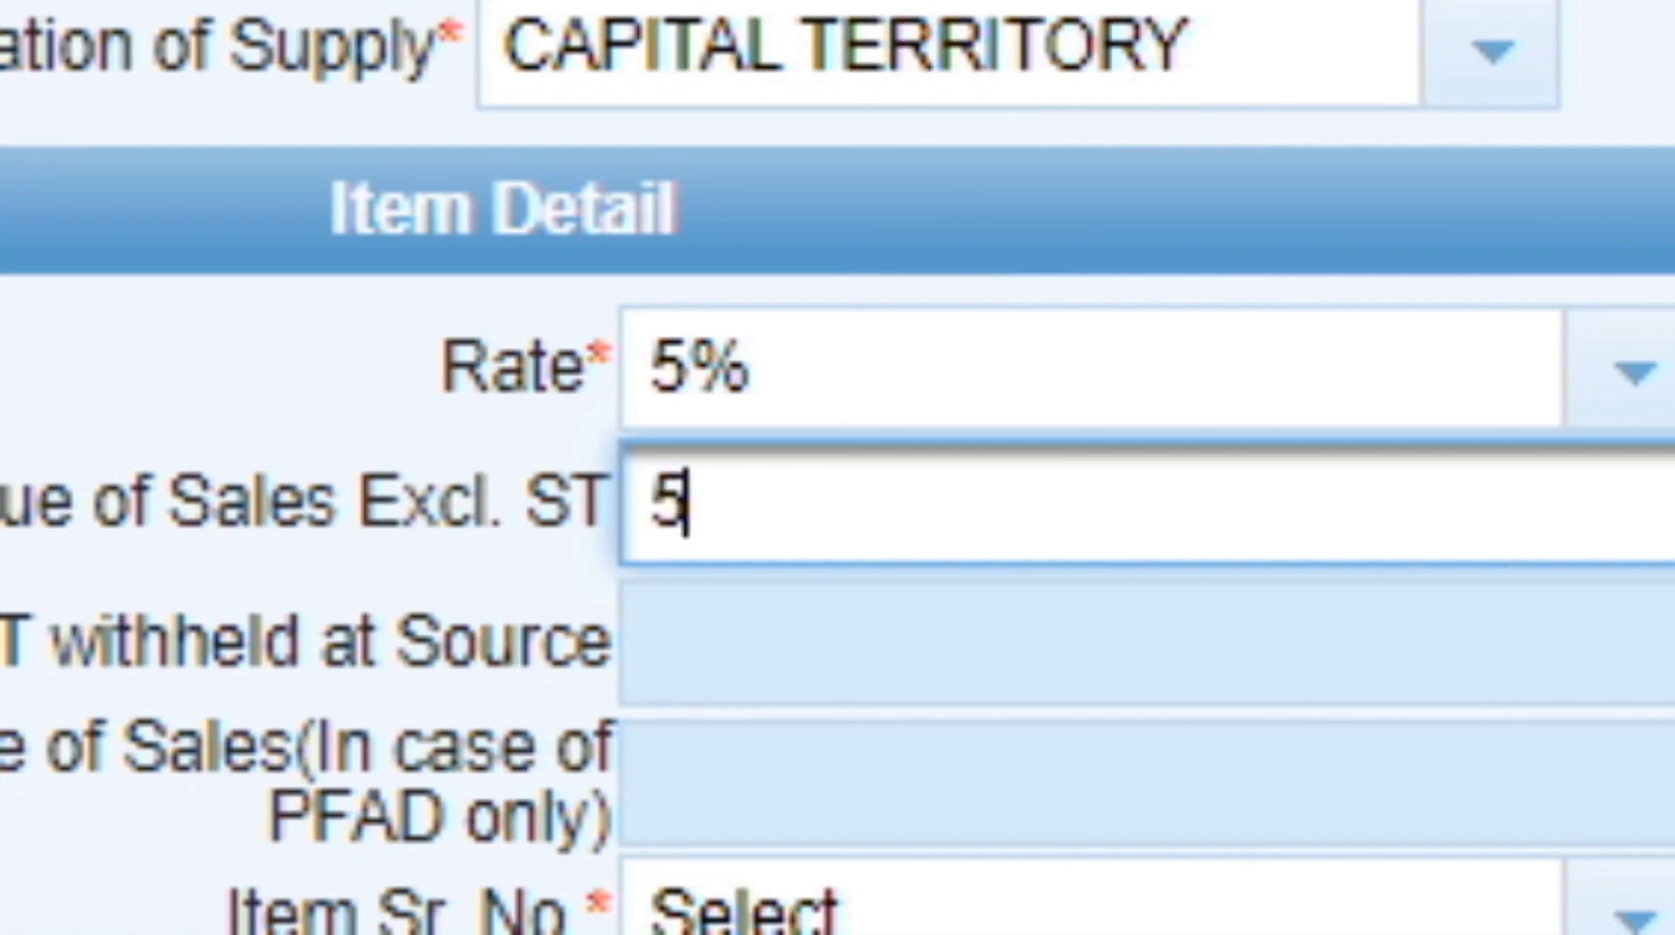
type(",844,")
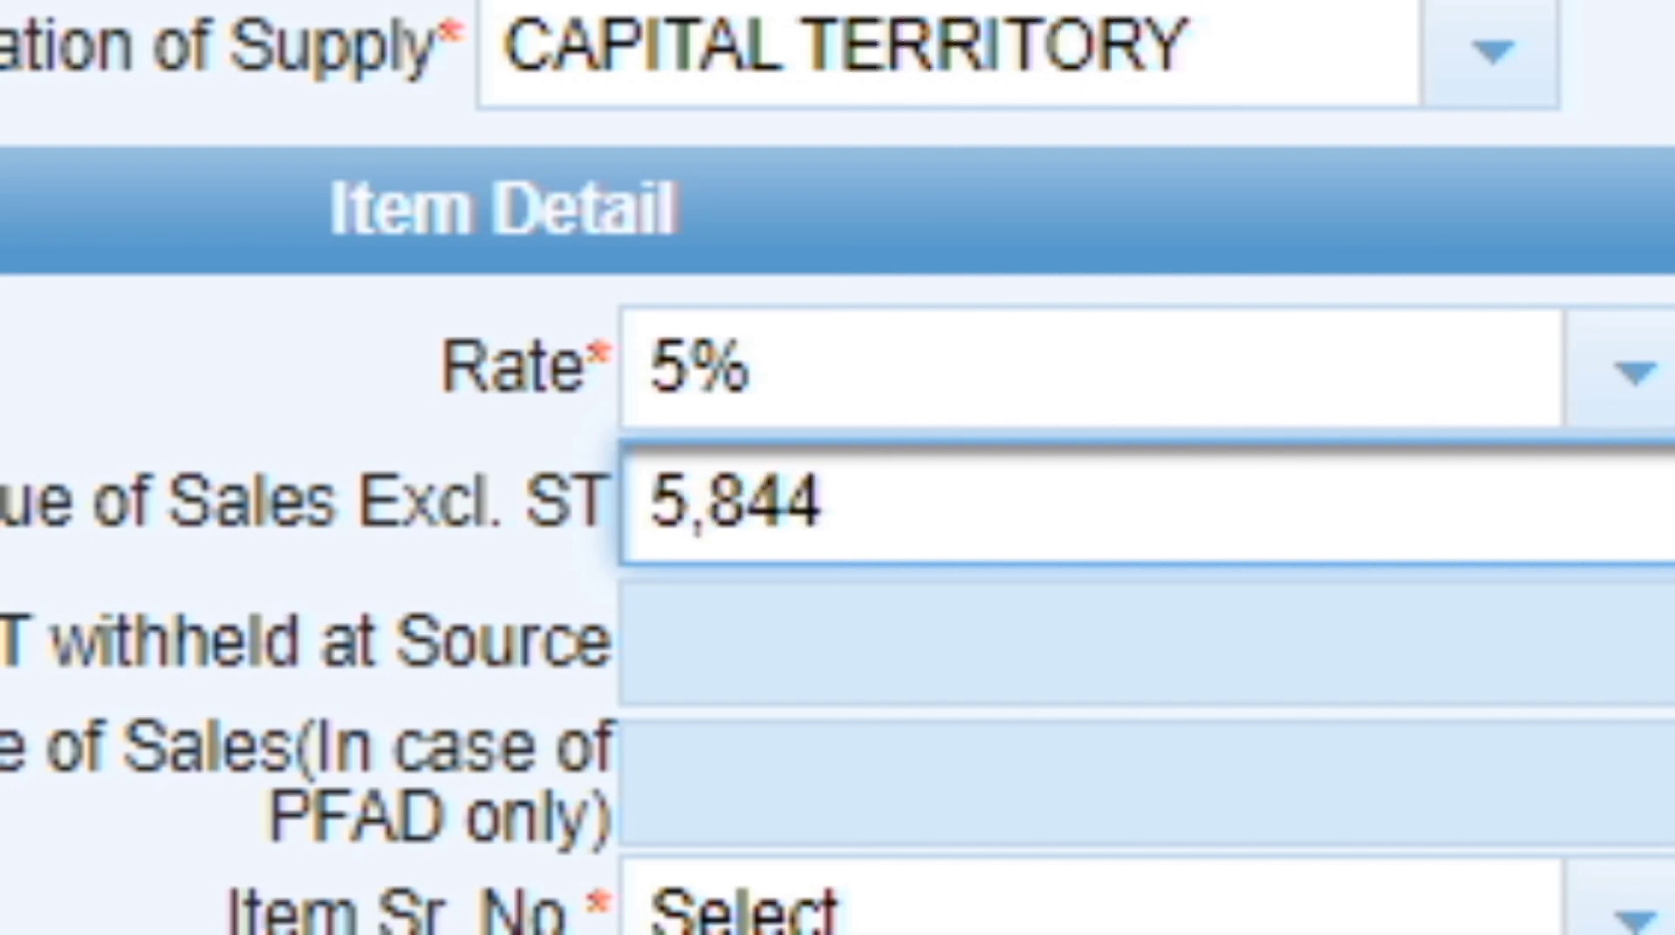
type("056")
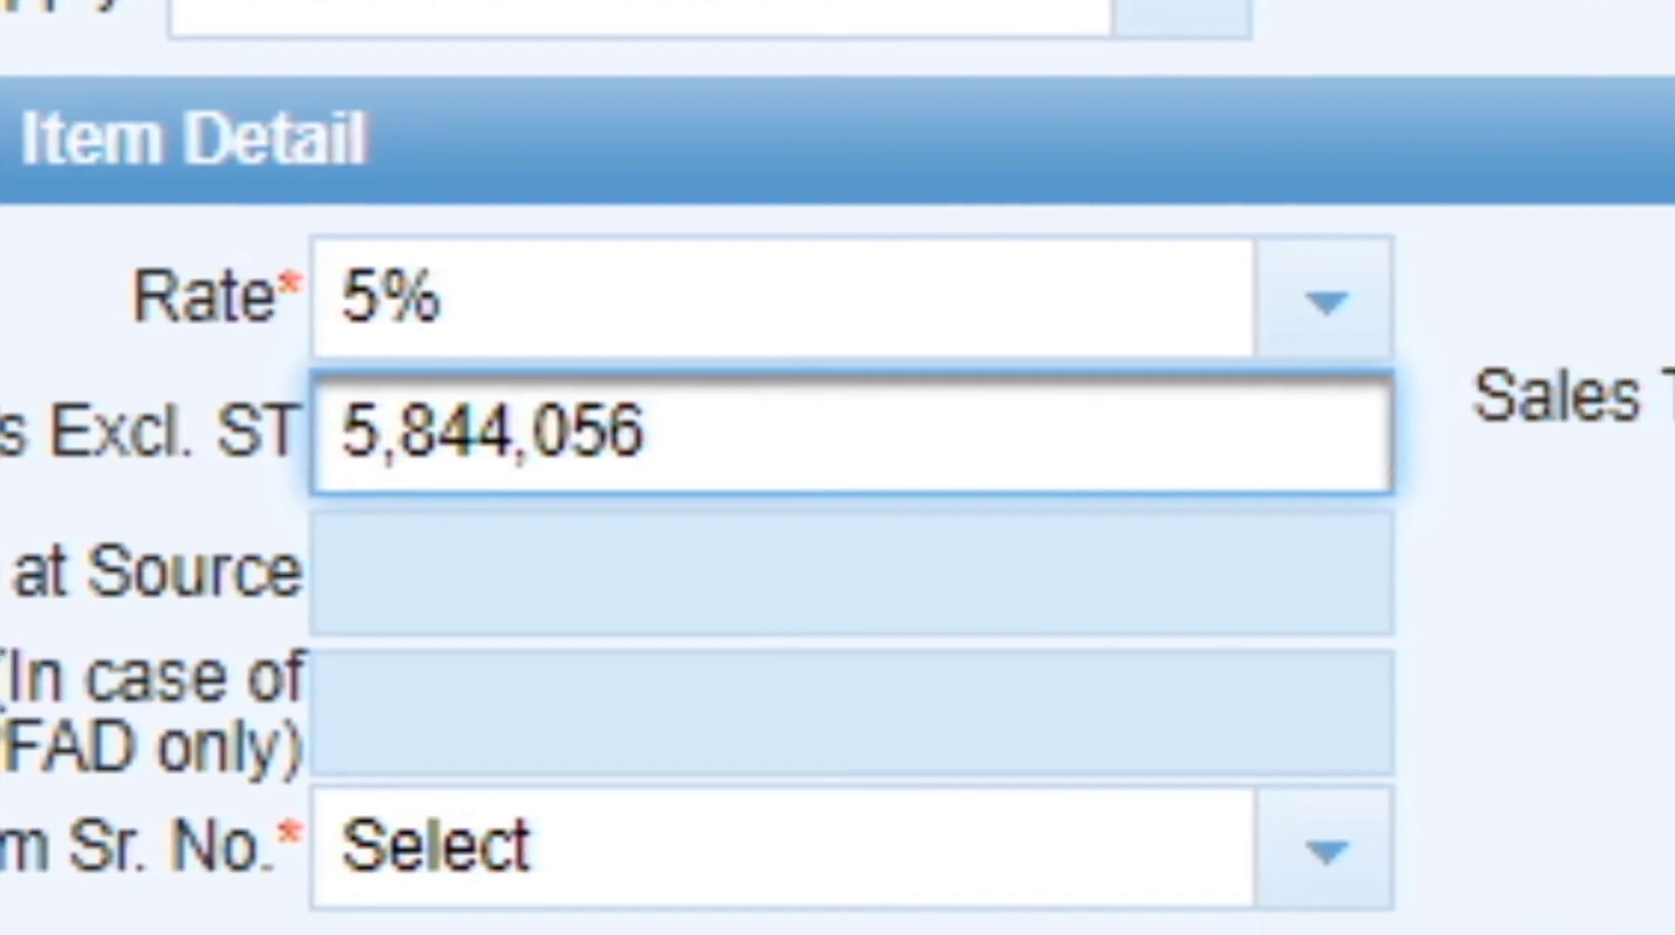
key("Tab")
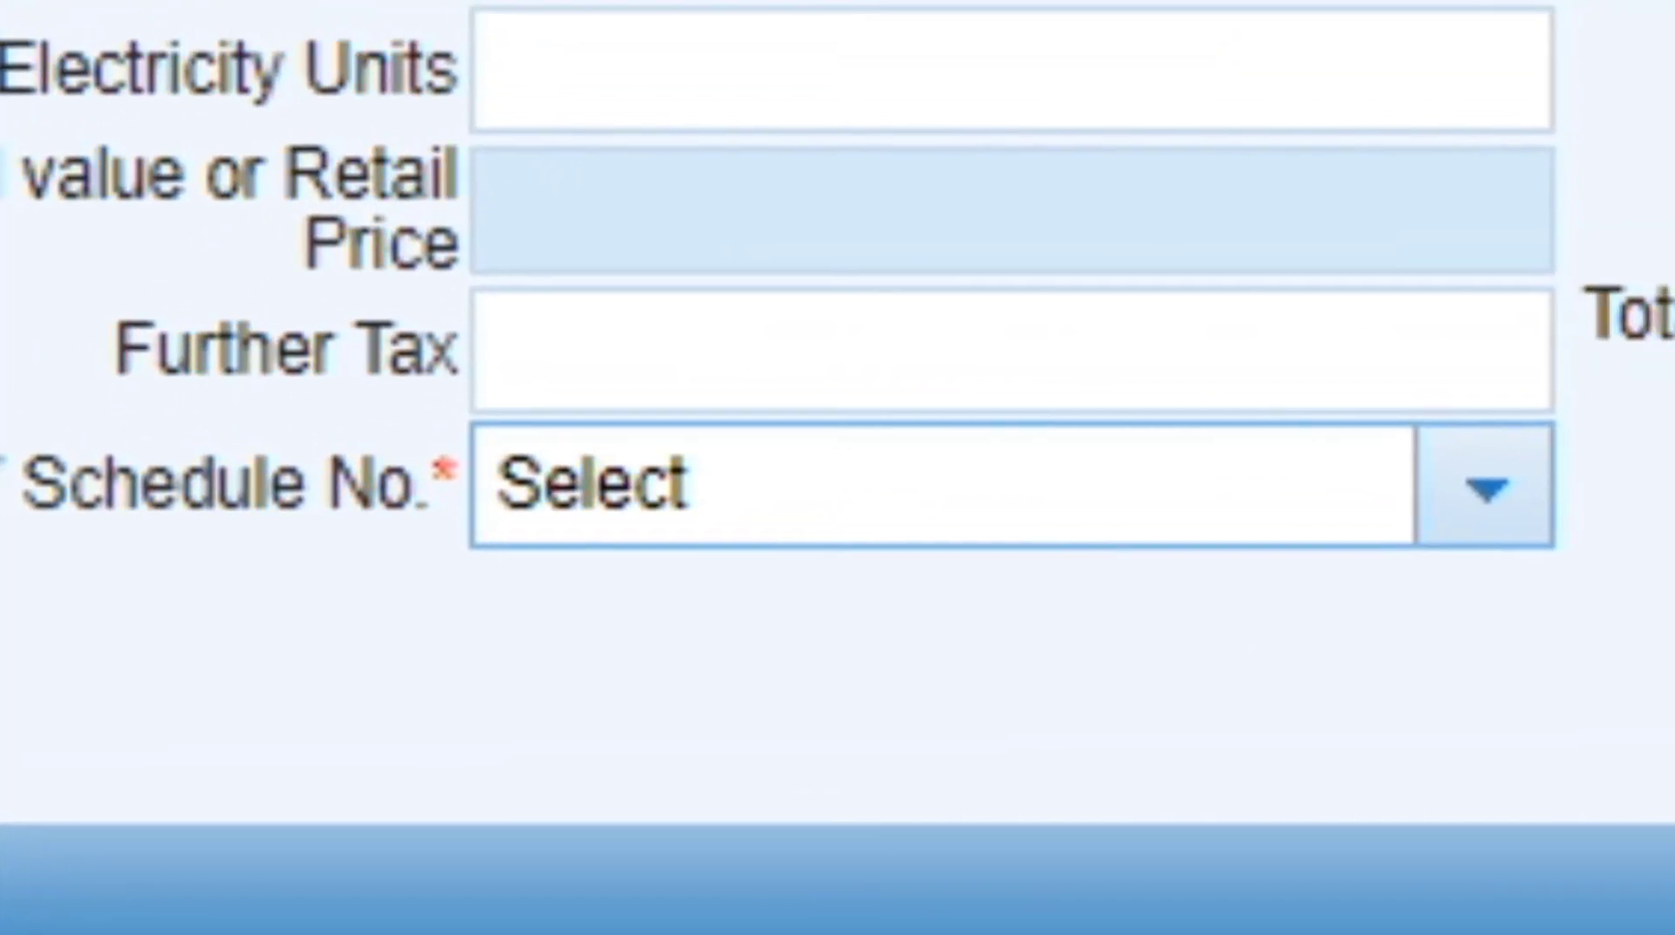
Choose SRO/Schedule 495(I)/2016 and an item serial number for the item.
left_click(1486, 488)
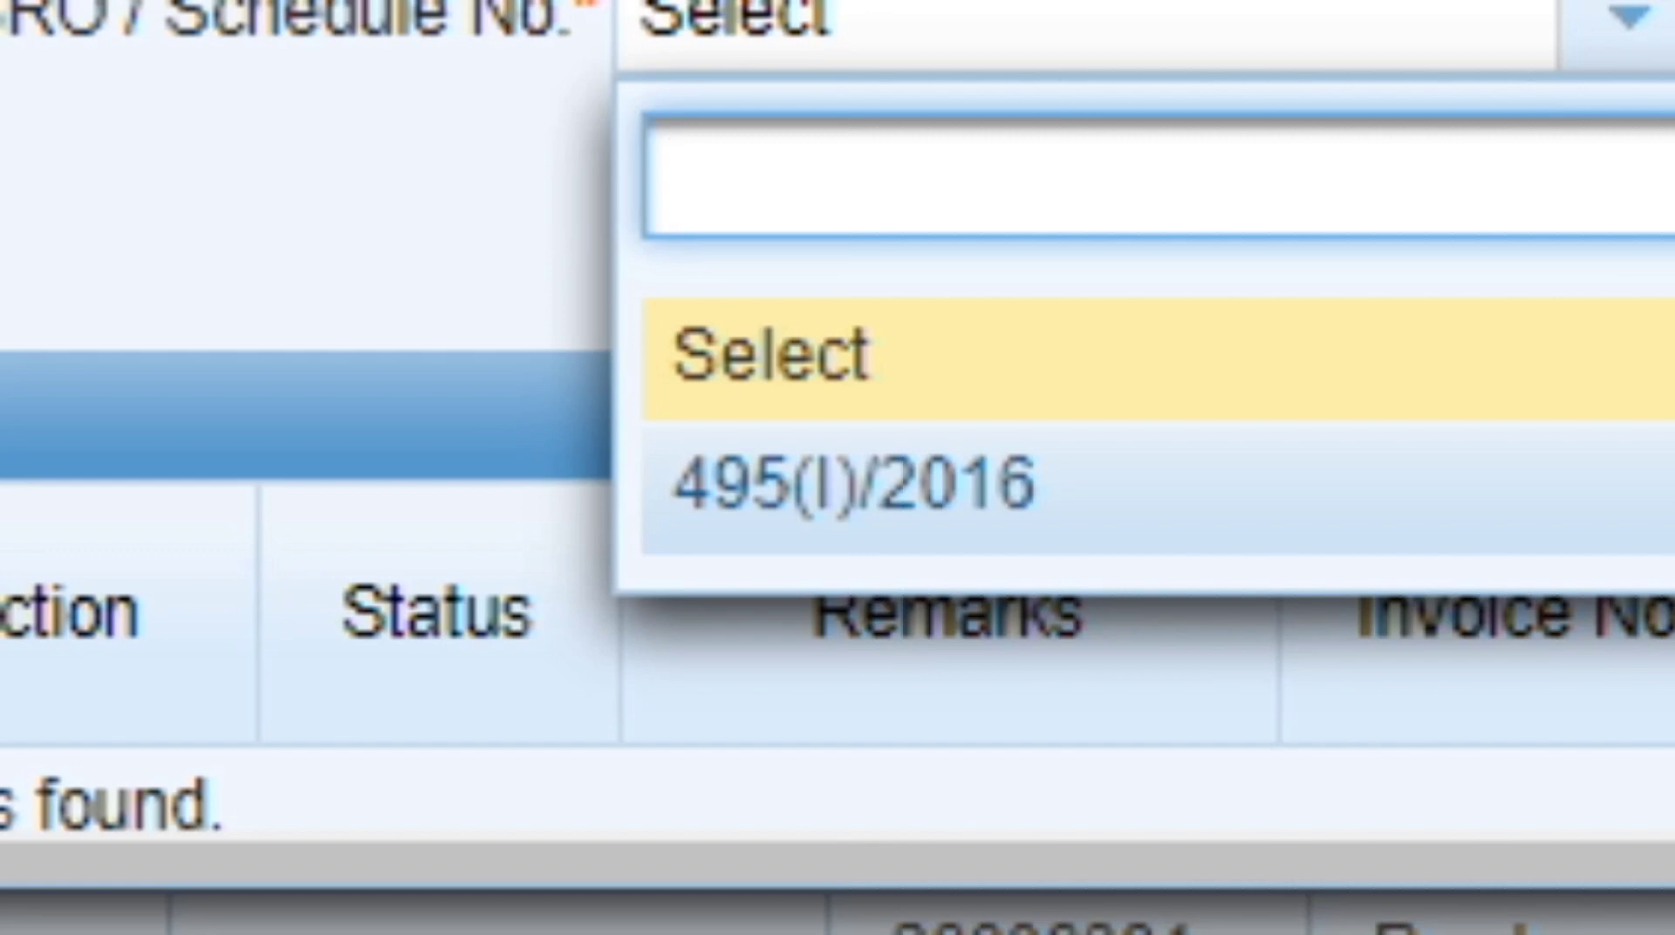
left_click(855, 486)
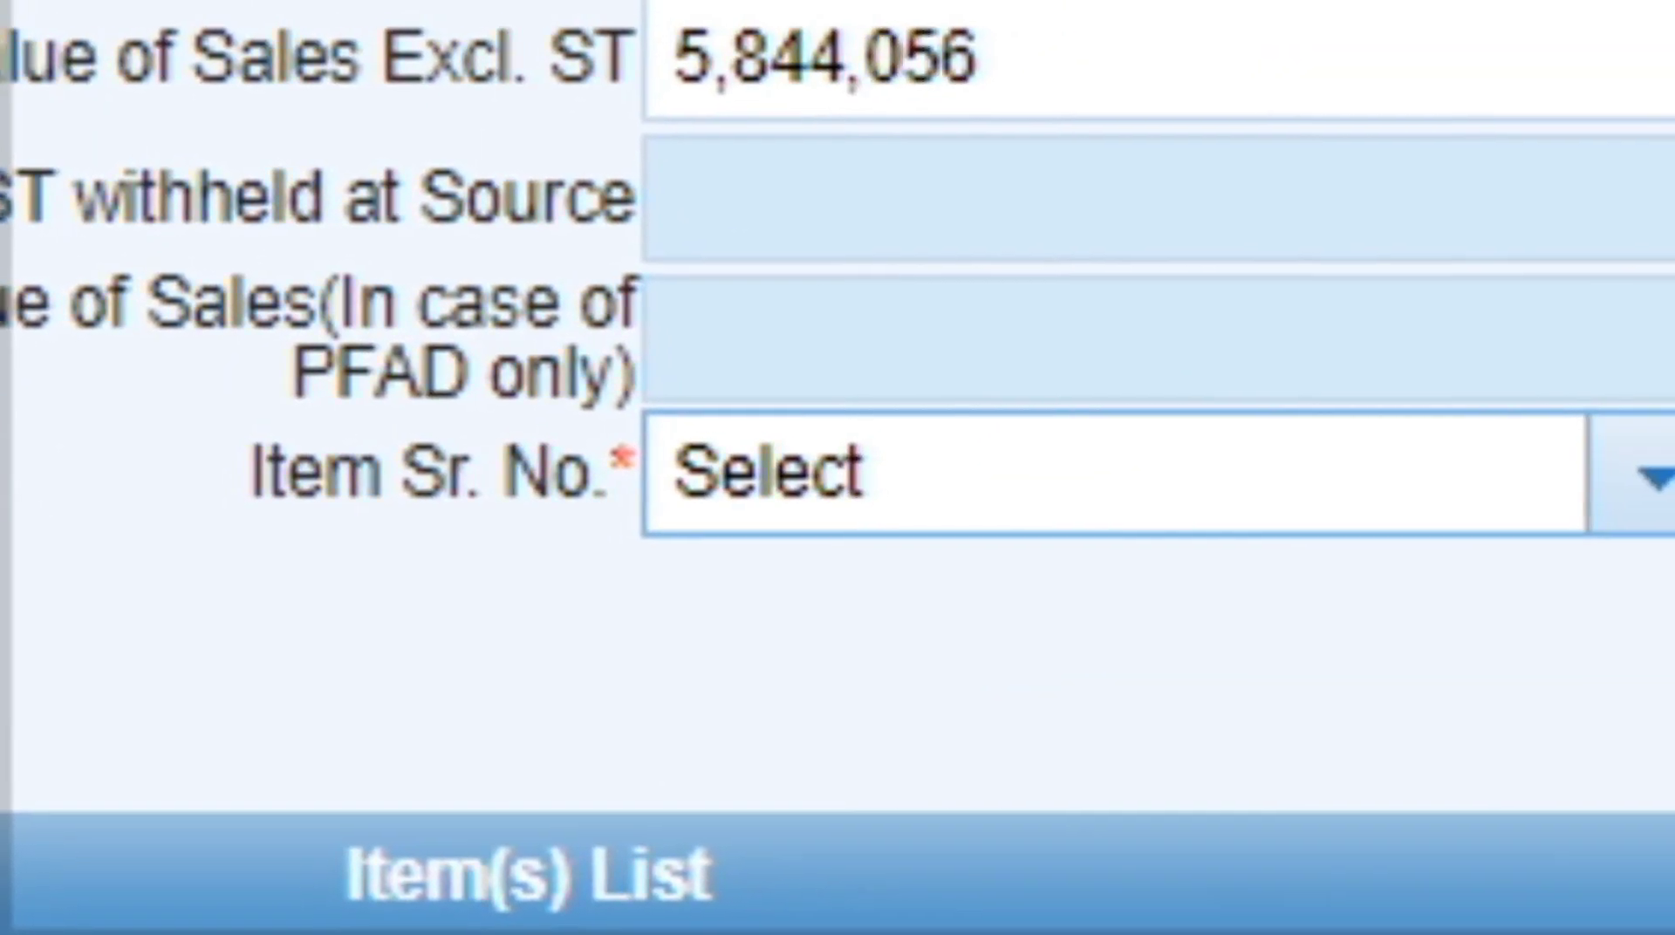
left_click(855, 480)
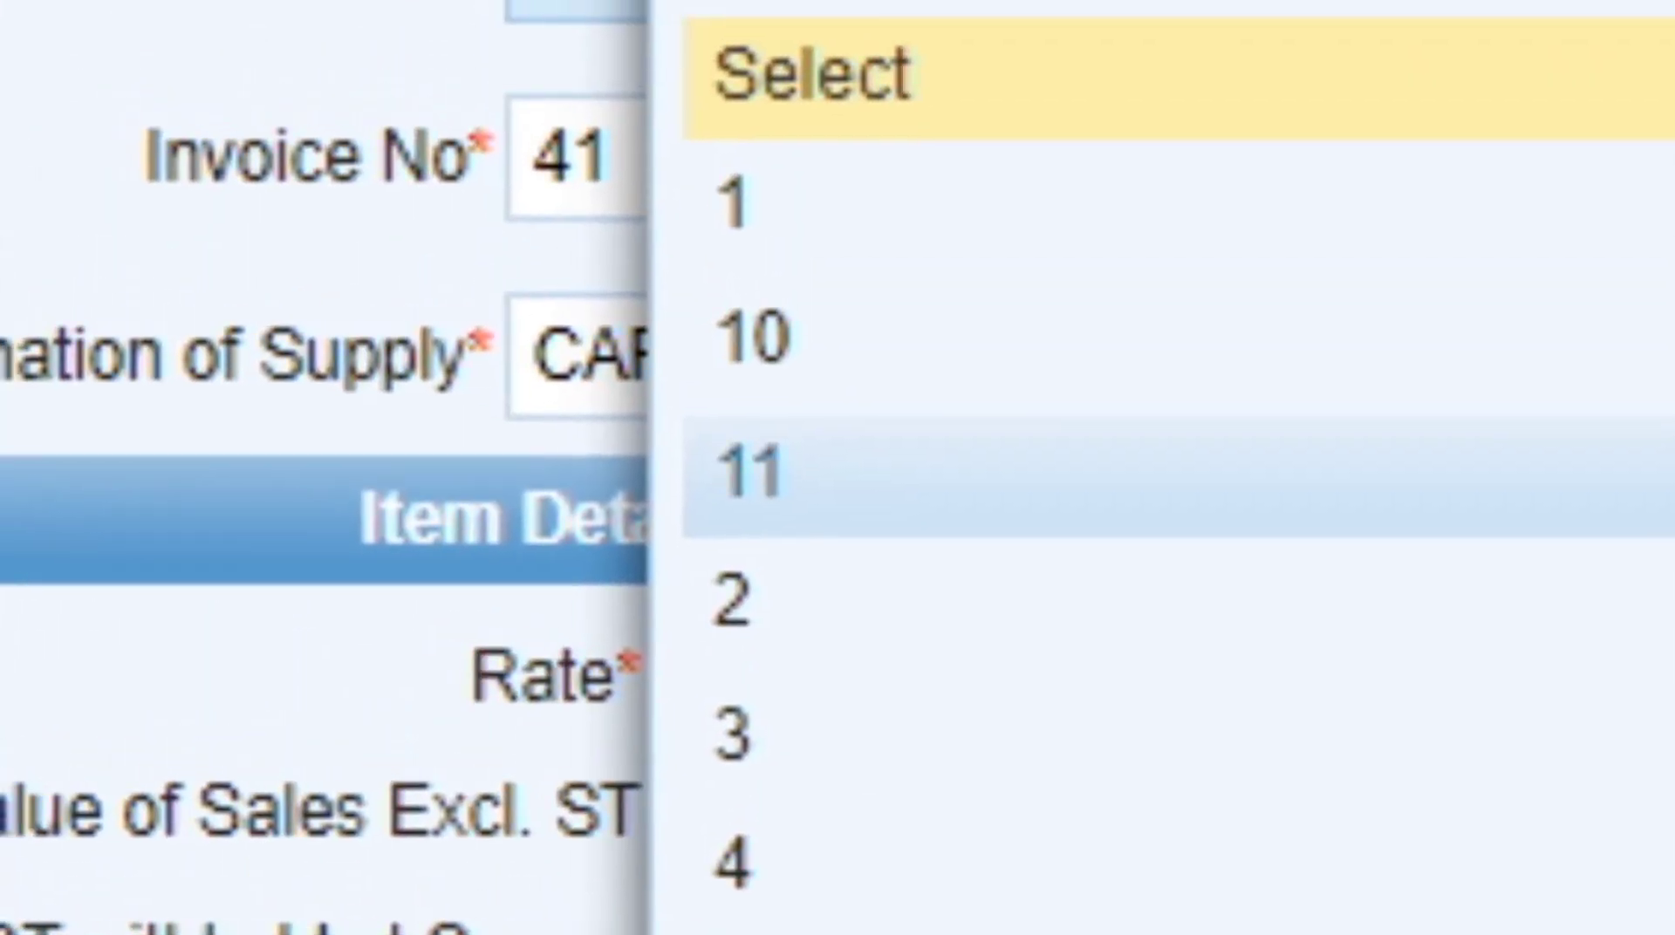
left_click(1178, 477)
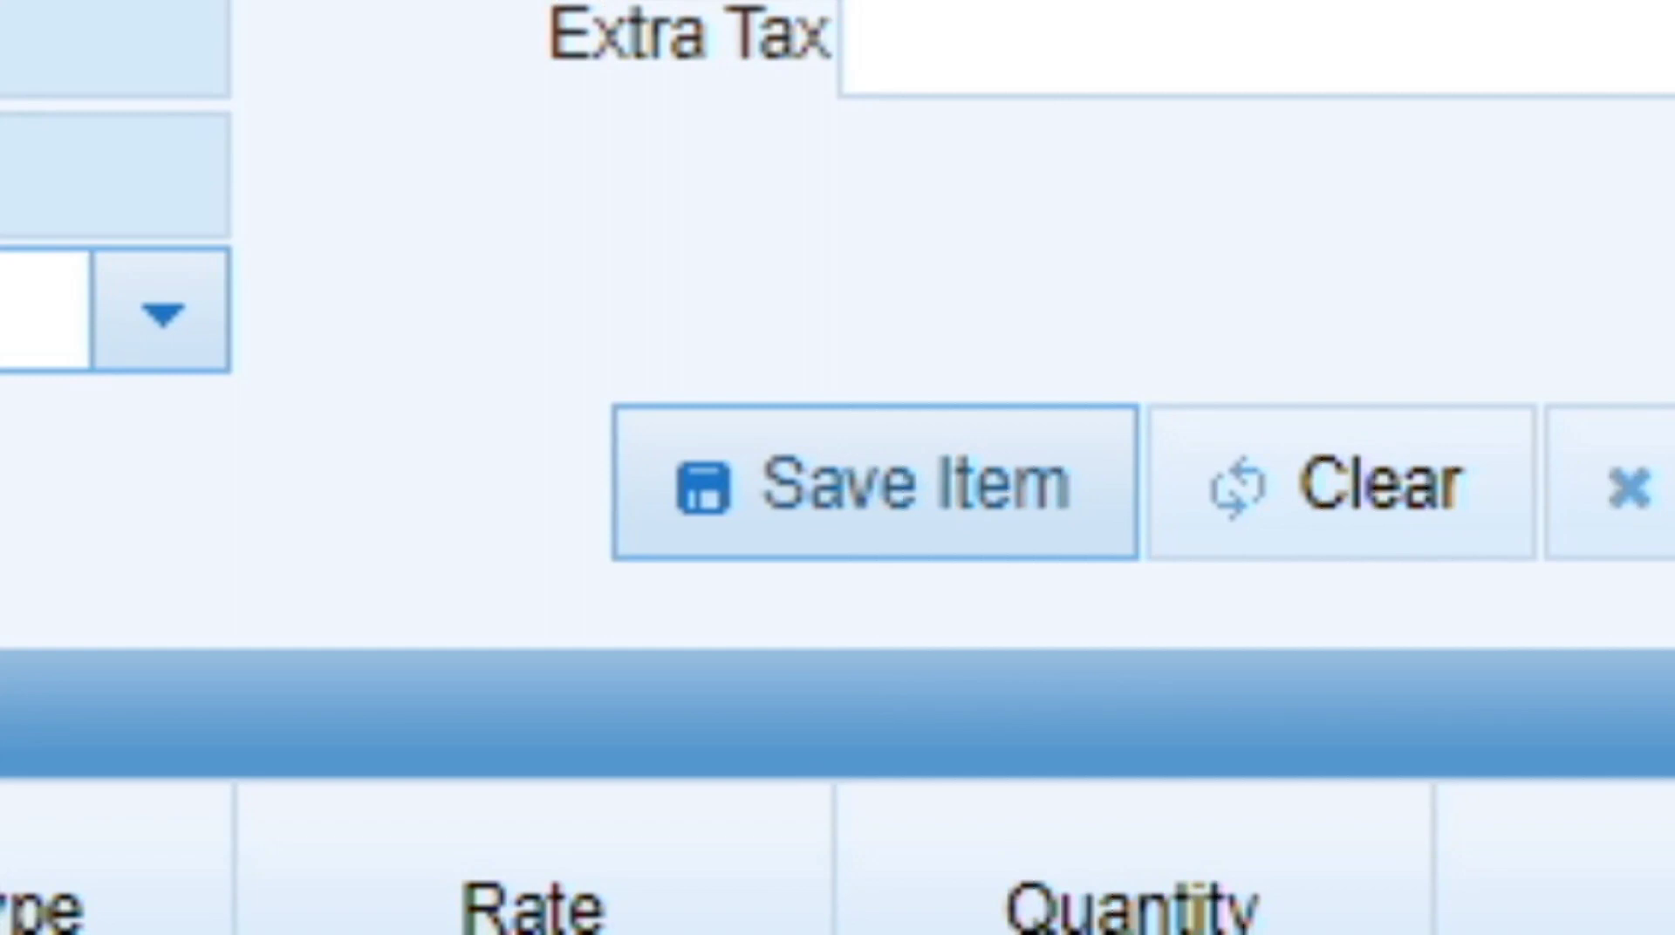
Save the item so invoice 41 is listed as Valid, bringing the ledger to 20 records.
left_click(875, 482)
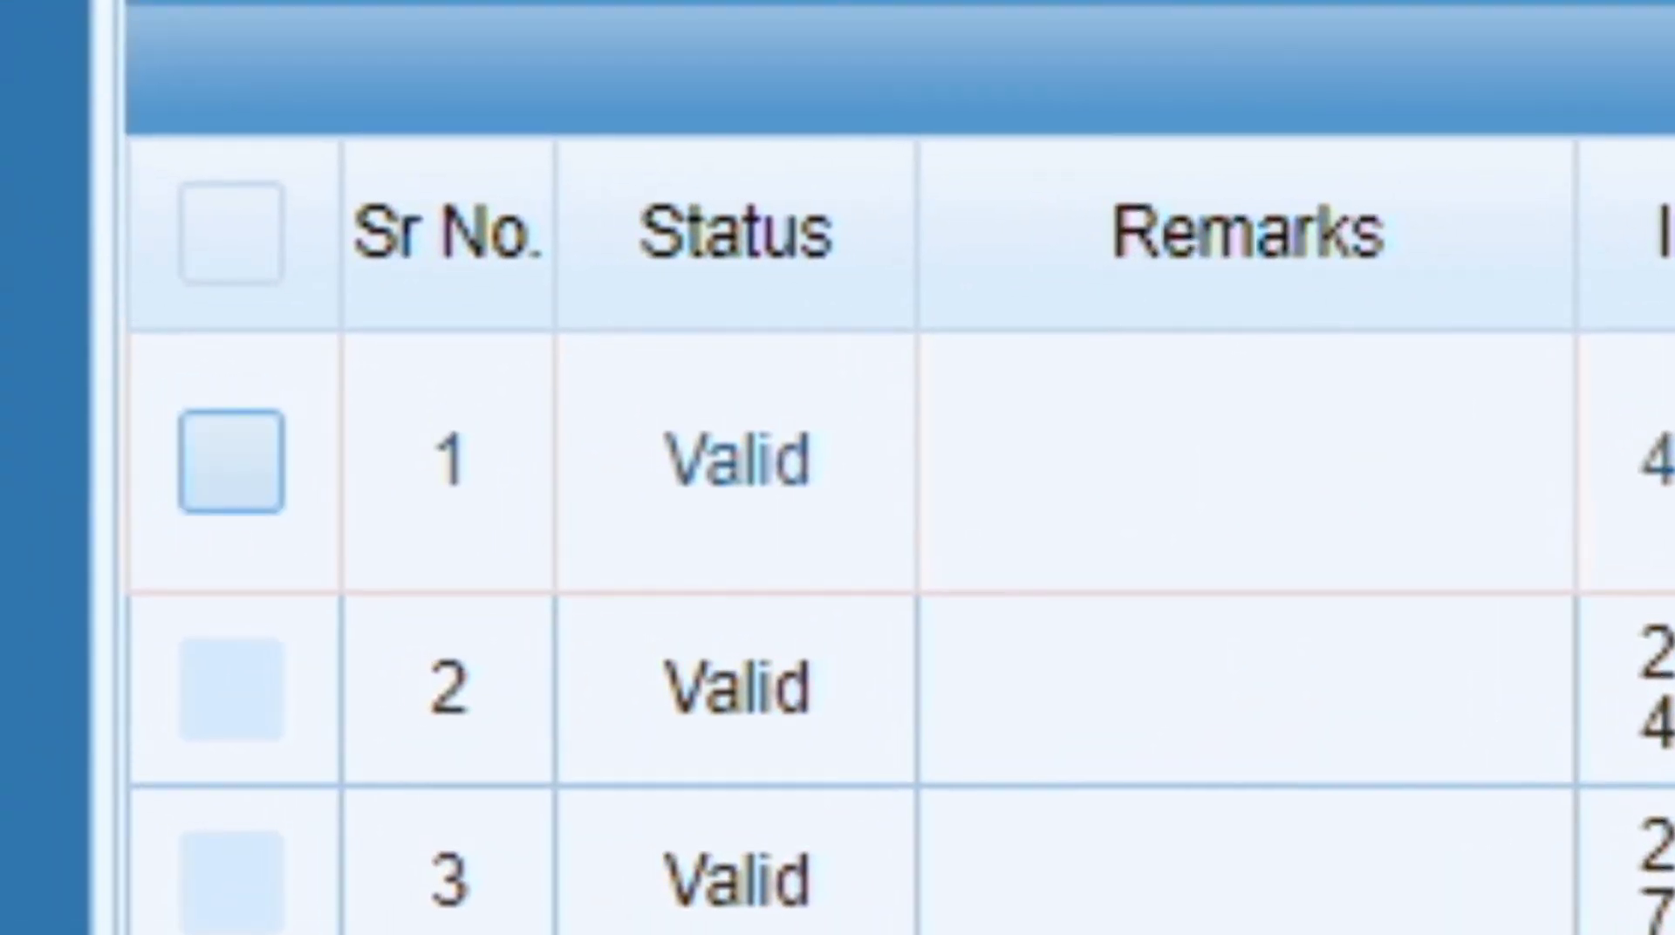
Tick invoice 41 in the list and close the sales invoice window.
left_click(231, 462)
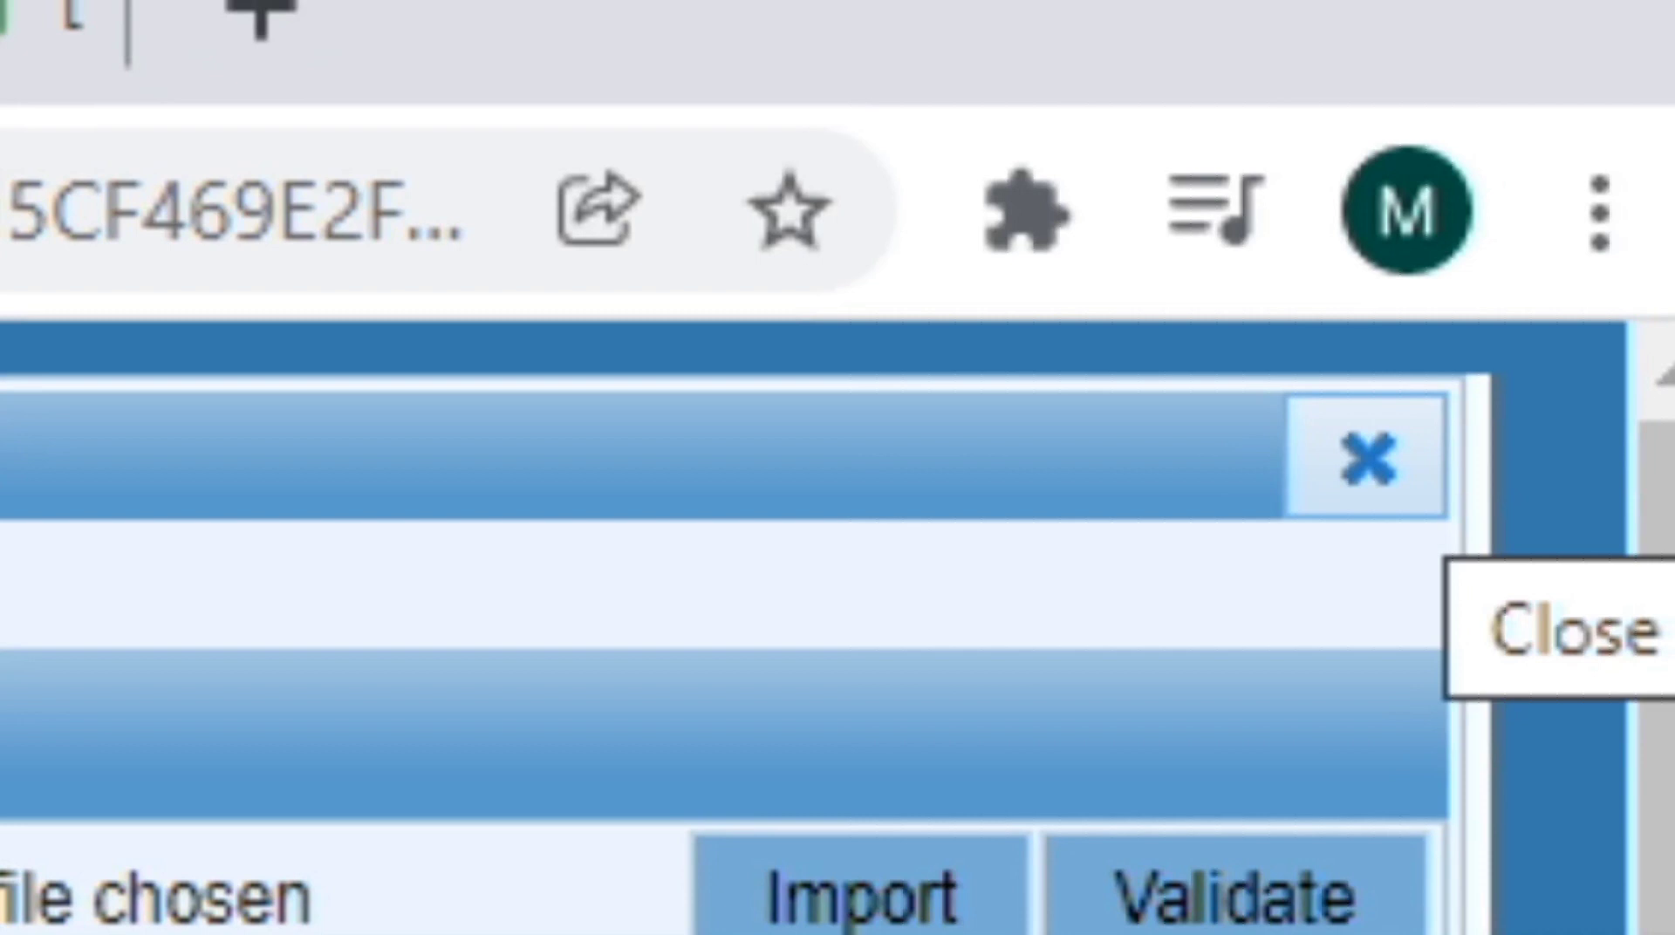
left_click(1367, 460)
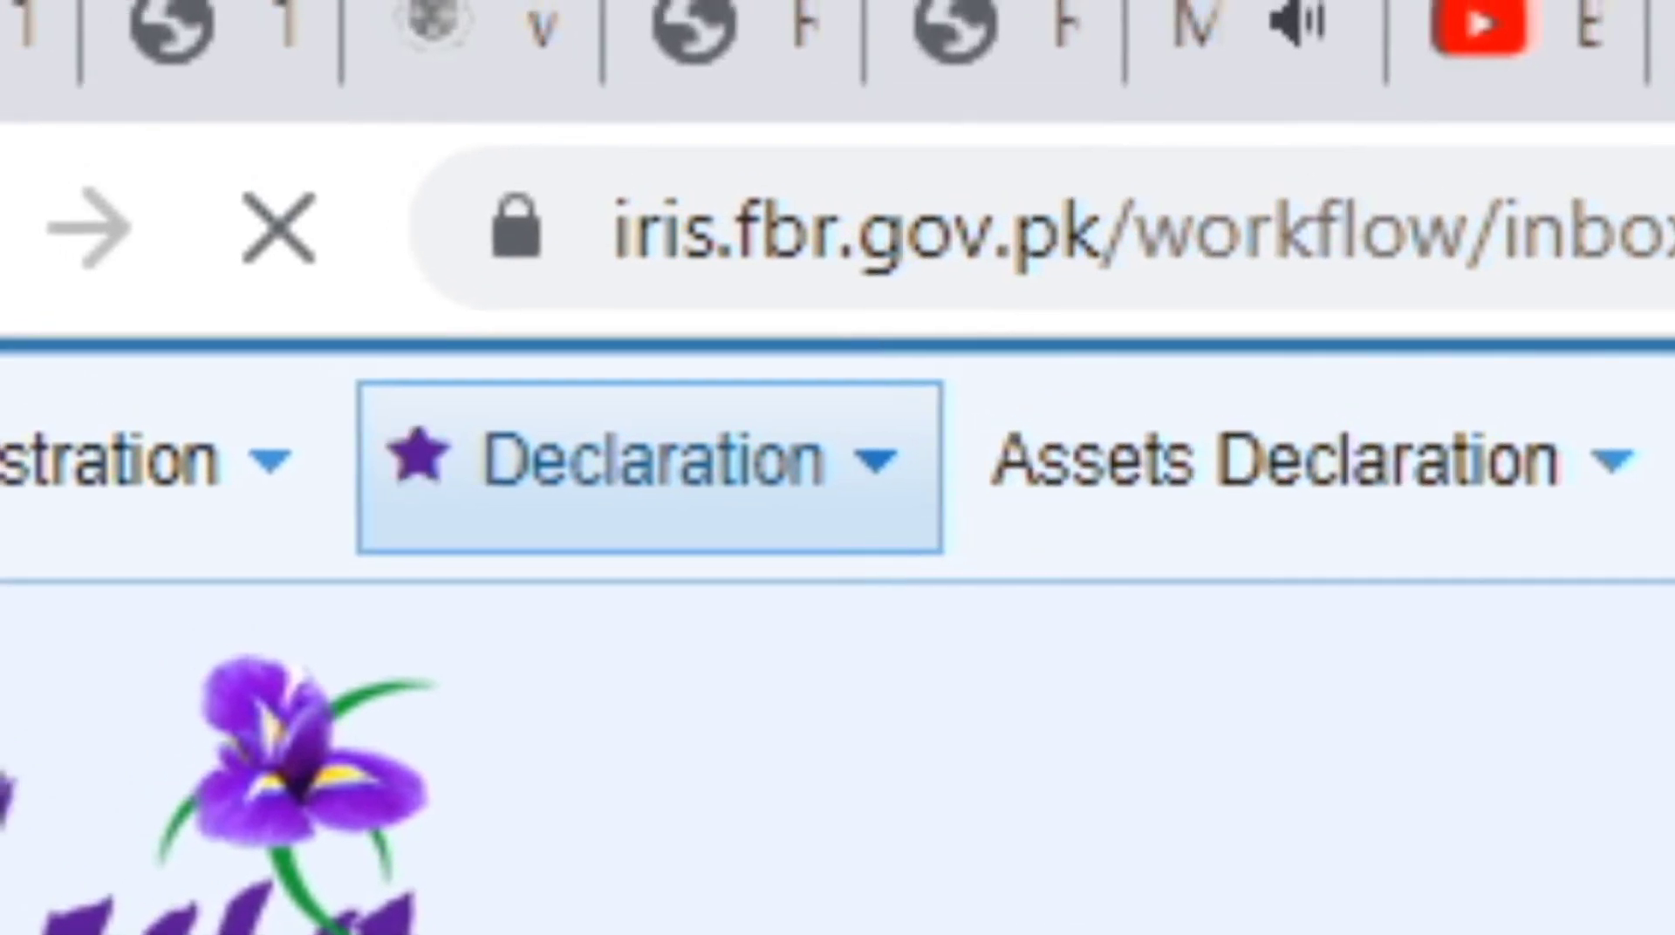
Start a Normal Return (Ind/AOP/COY) for the 01-Dec-2021 to 31-Dec-2021 period.
left_click(650, 465)
left_click(933, 258)
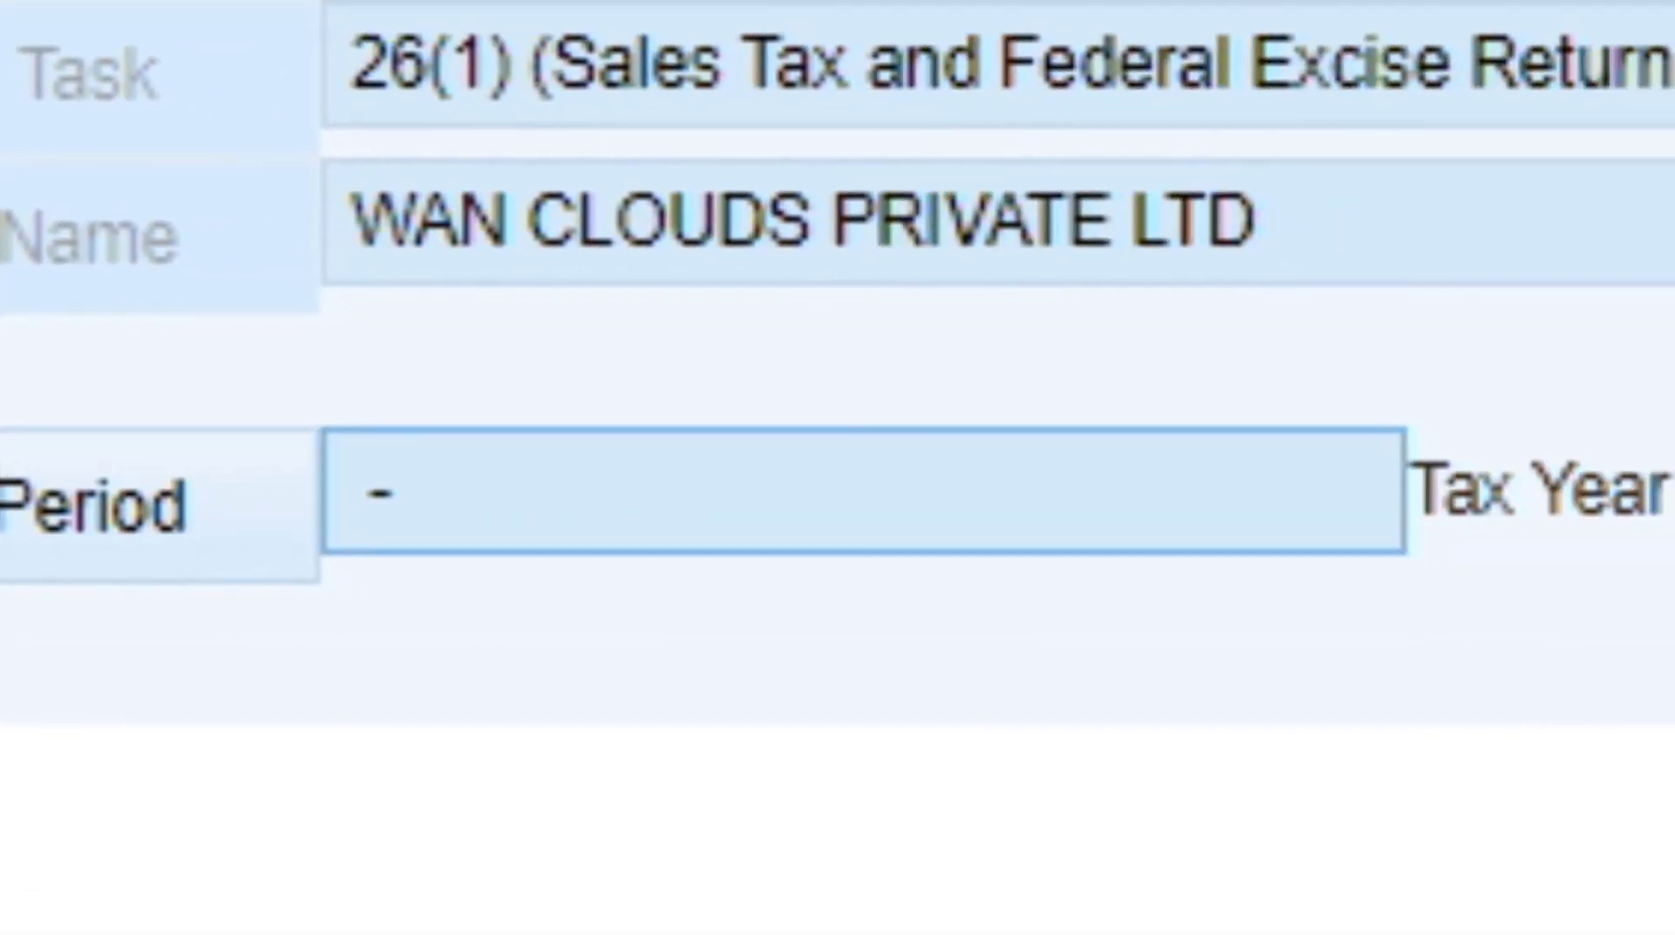
left_click(837, 479)
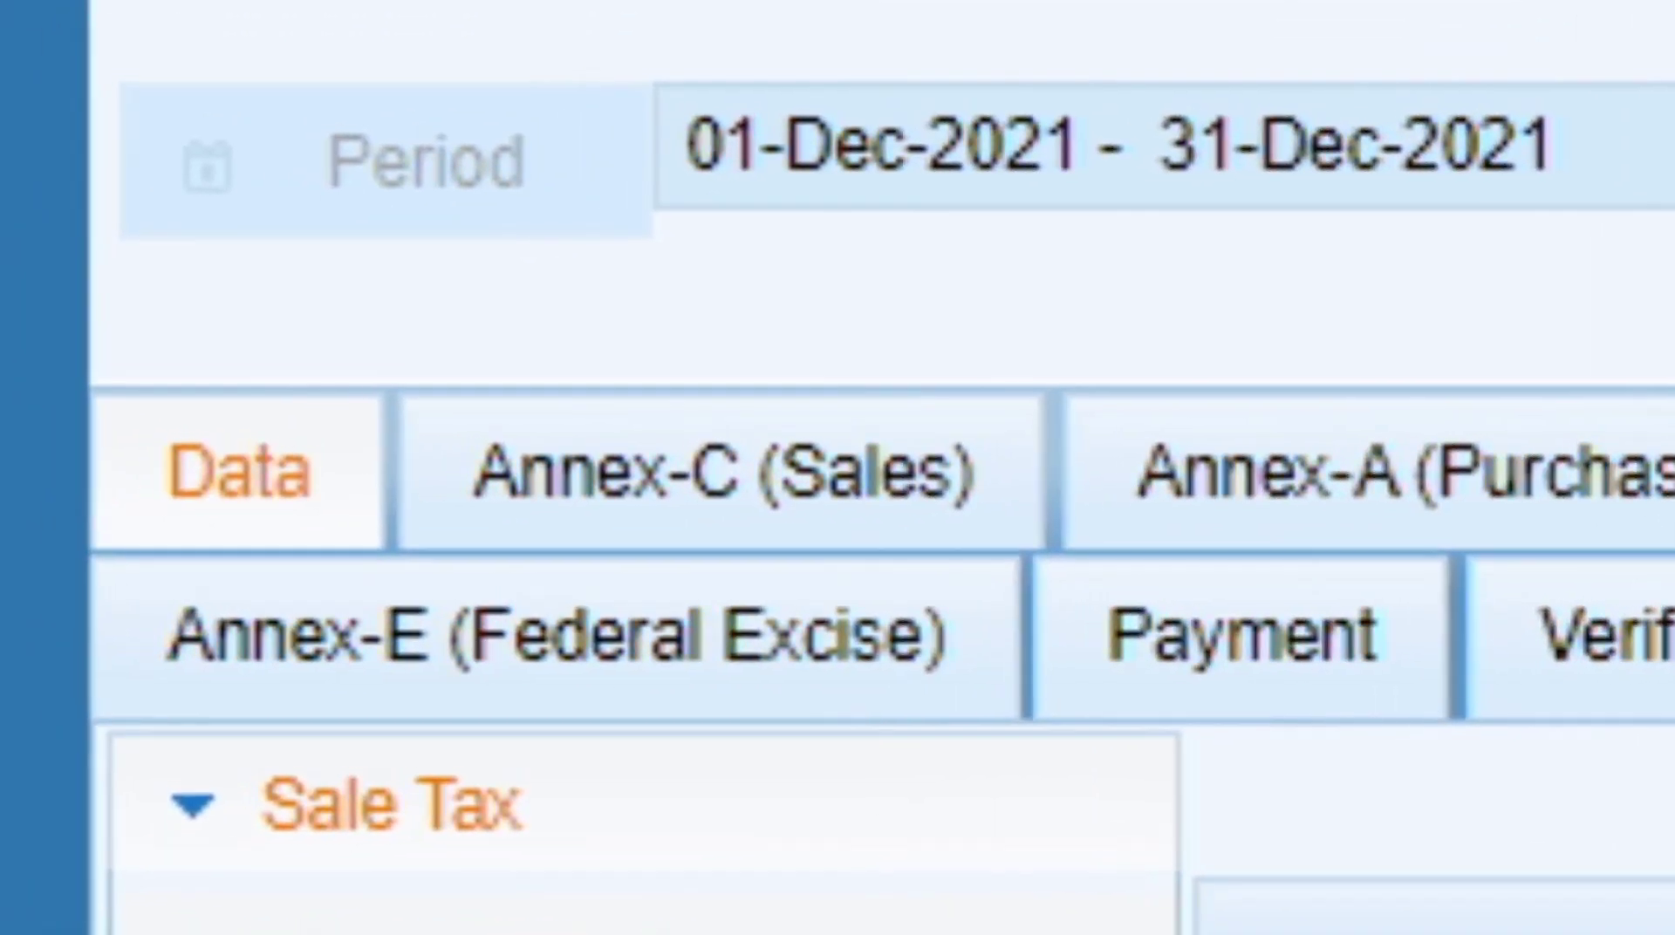
Check the Annex-C sale invoices, including invoice 41, then move to Annex-A purchases.
left_click(838, 471)
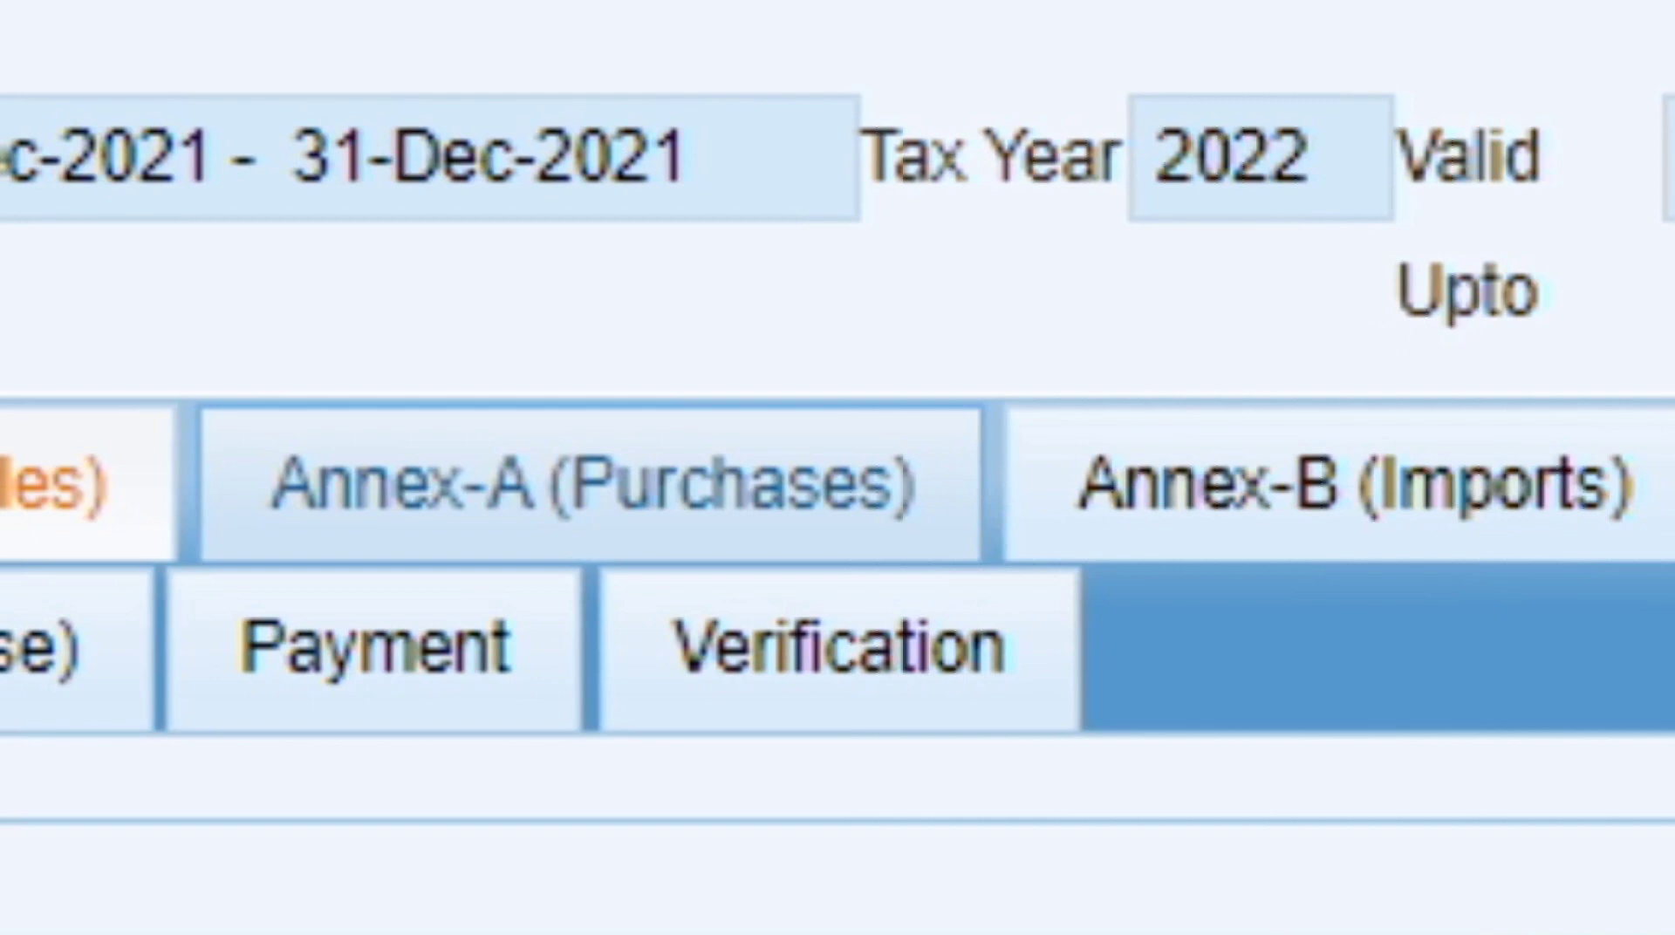
left_click(592, 485)
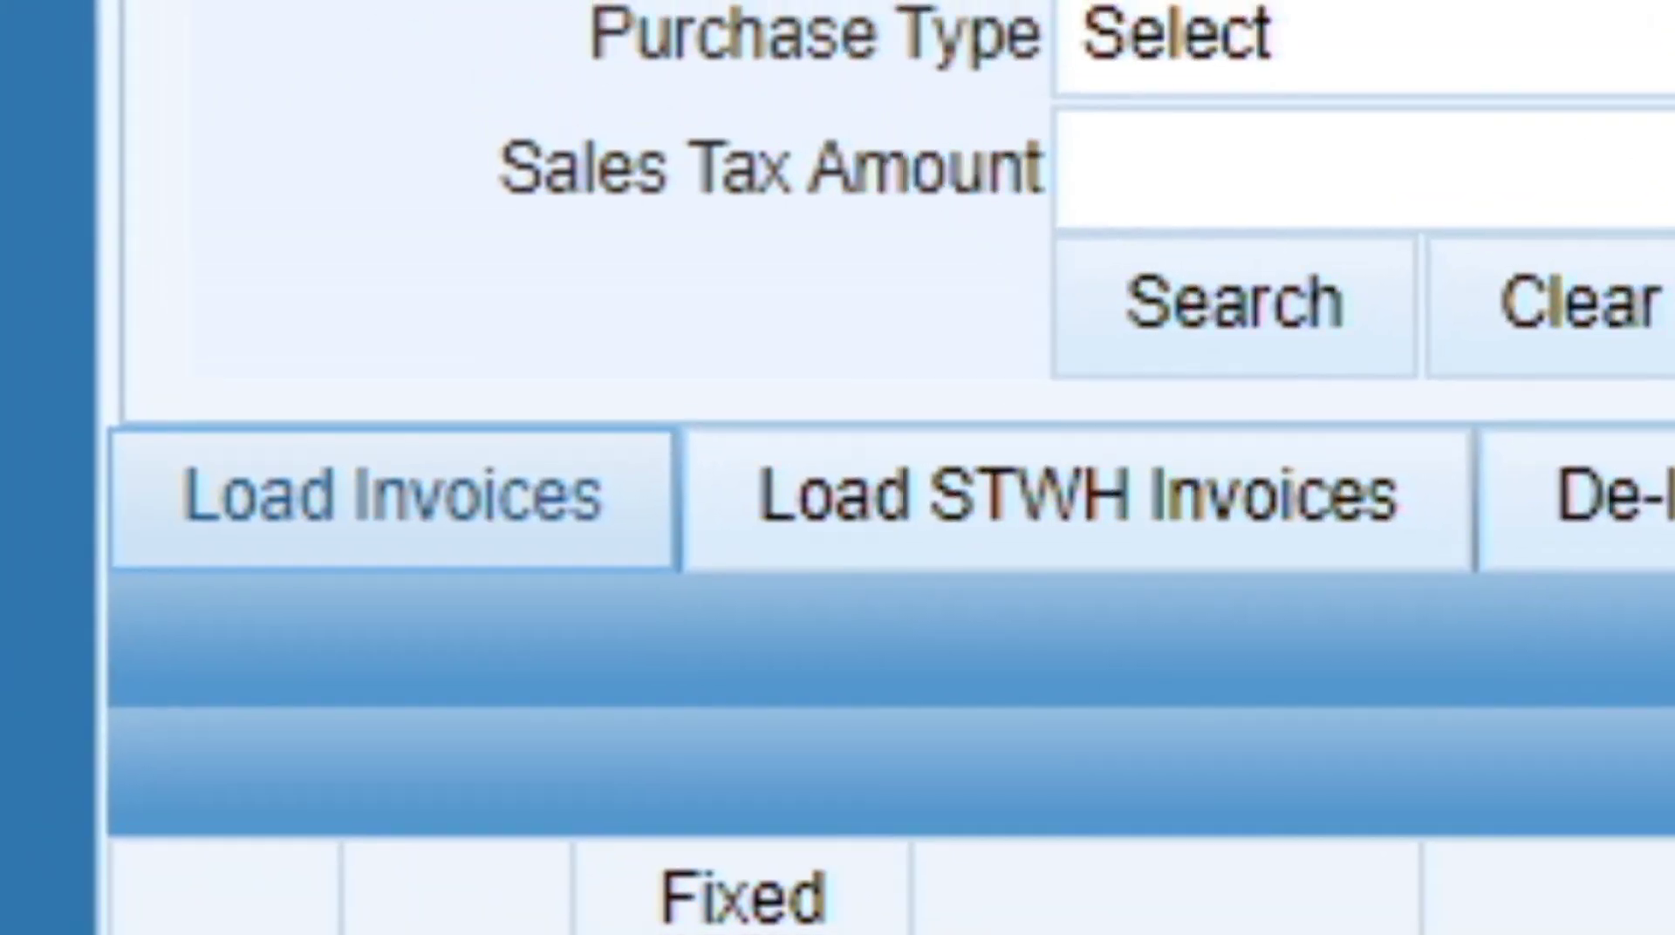
Search for available purchase invoices in Annex-A, select all of them, and claim them.
left_click(362, 410)
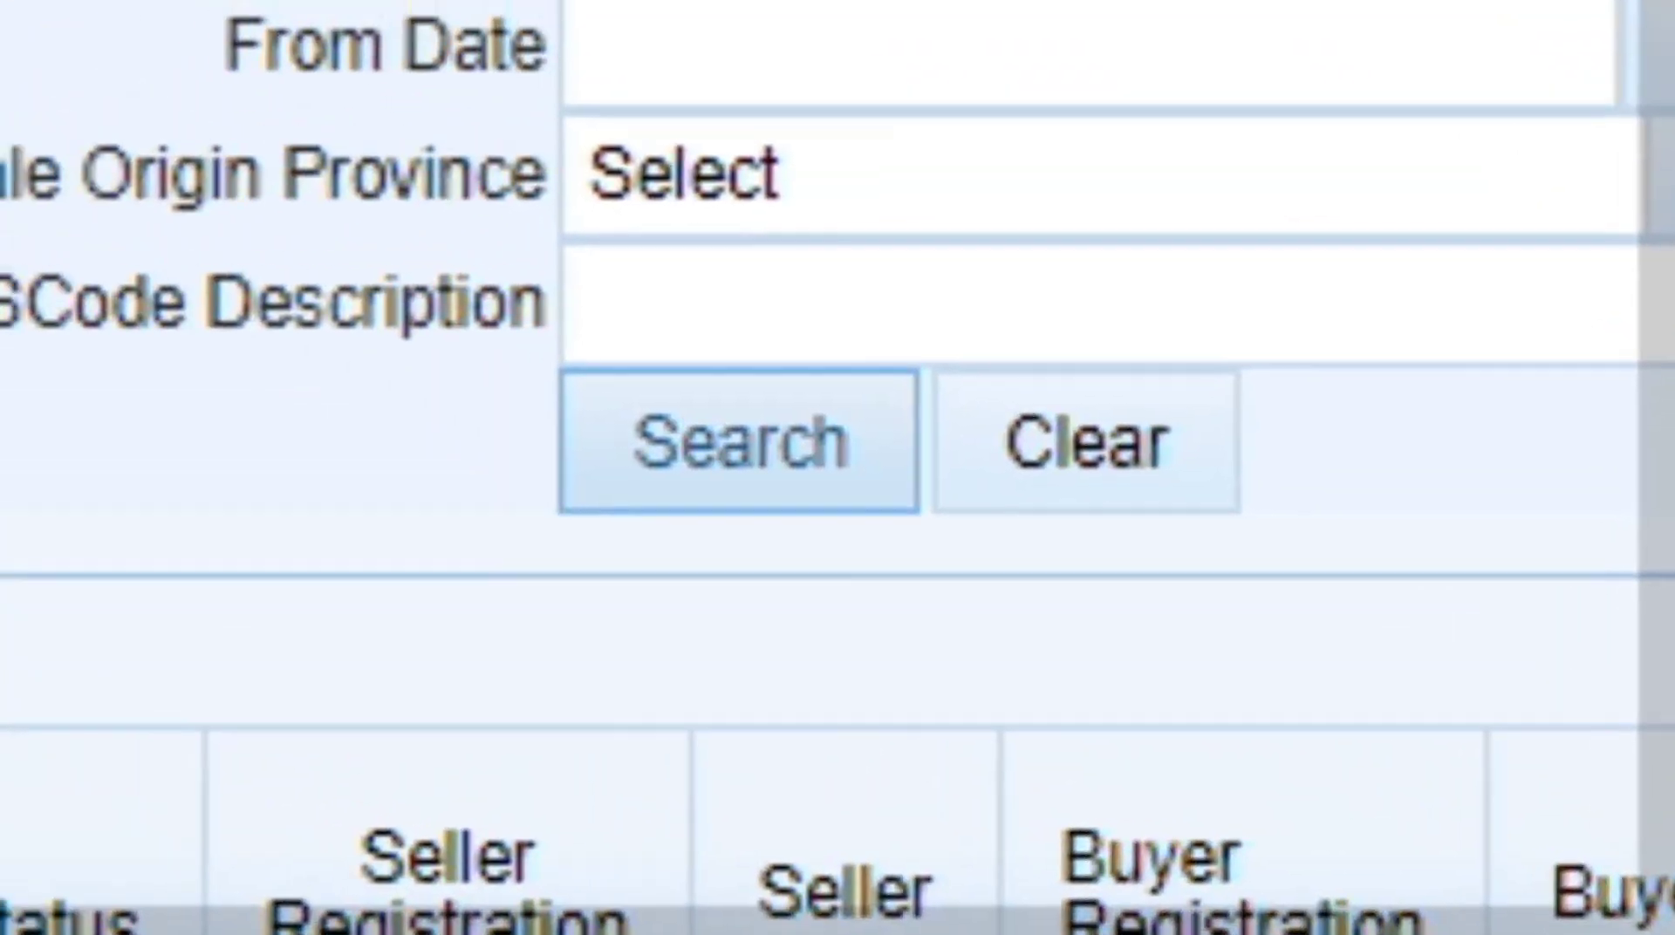
left_click(592, 612)
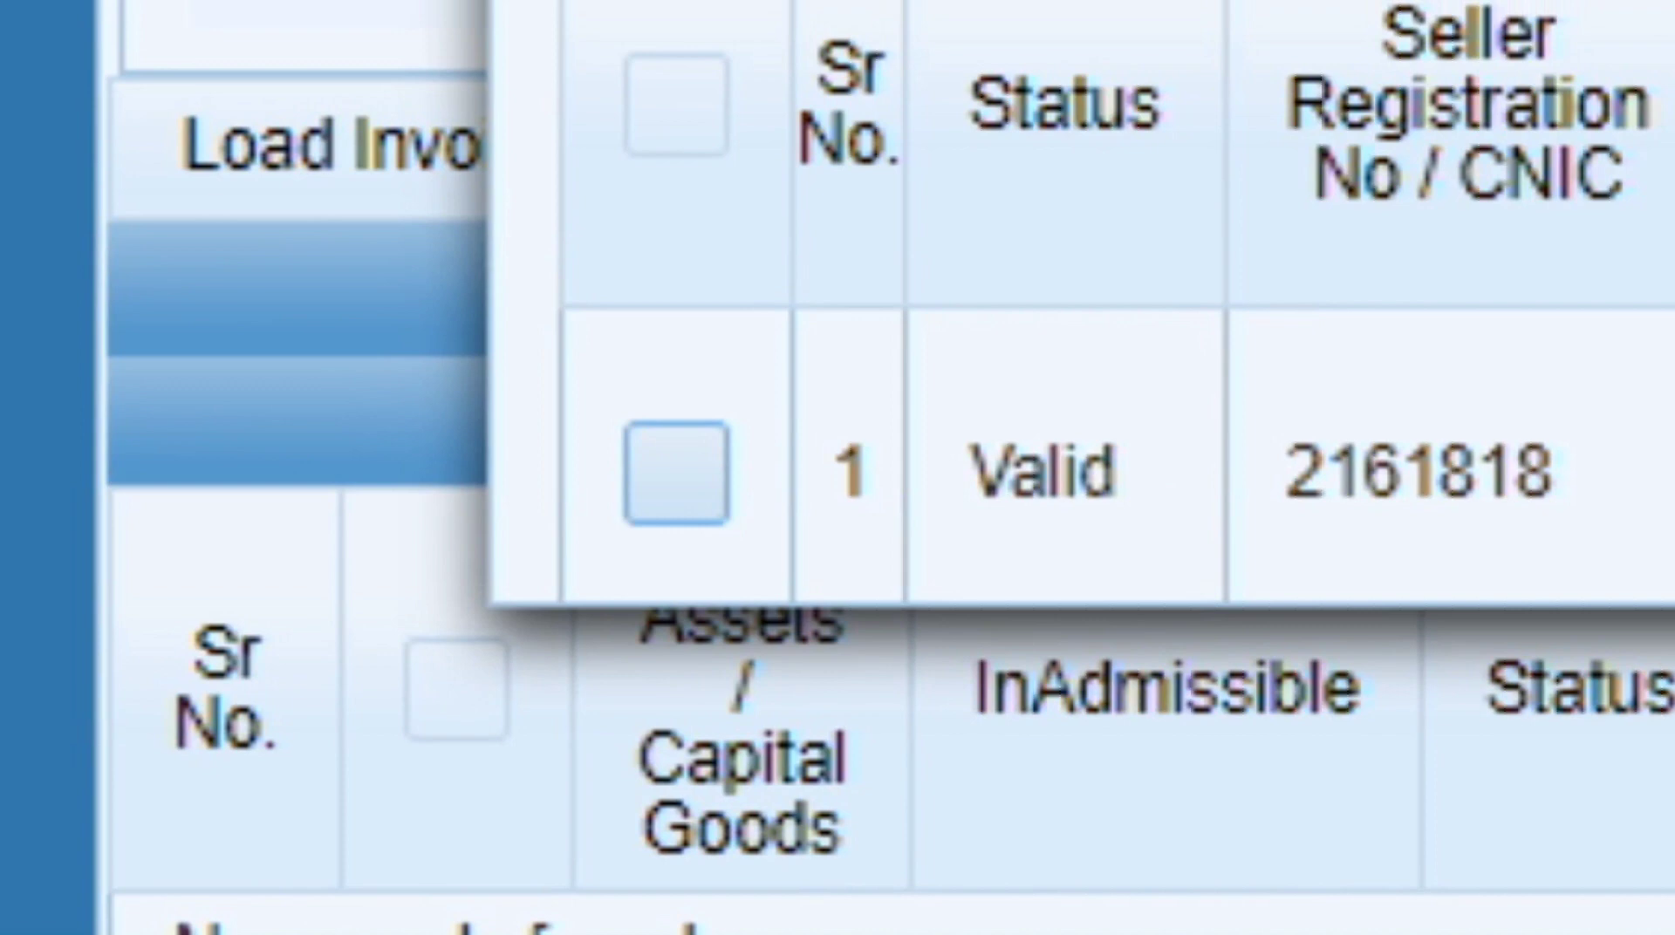
left_click(677, 474)
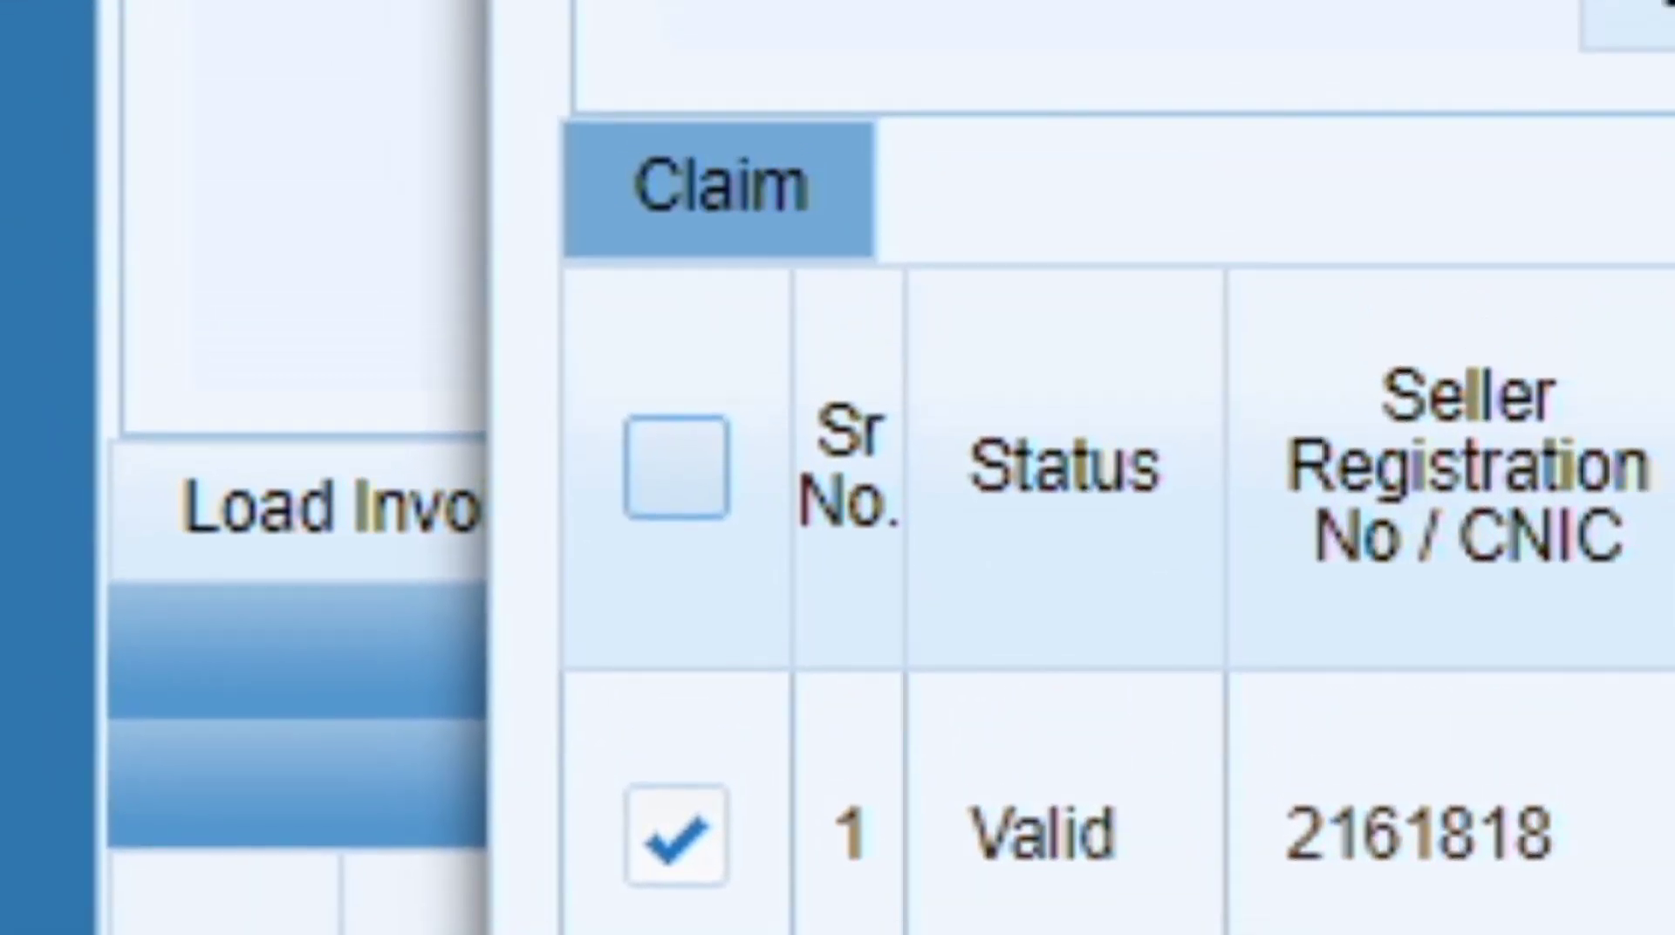
left_click(641, 233)
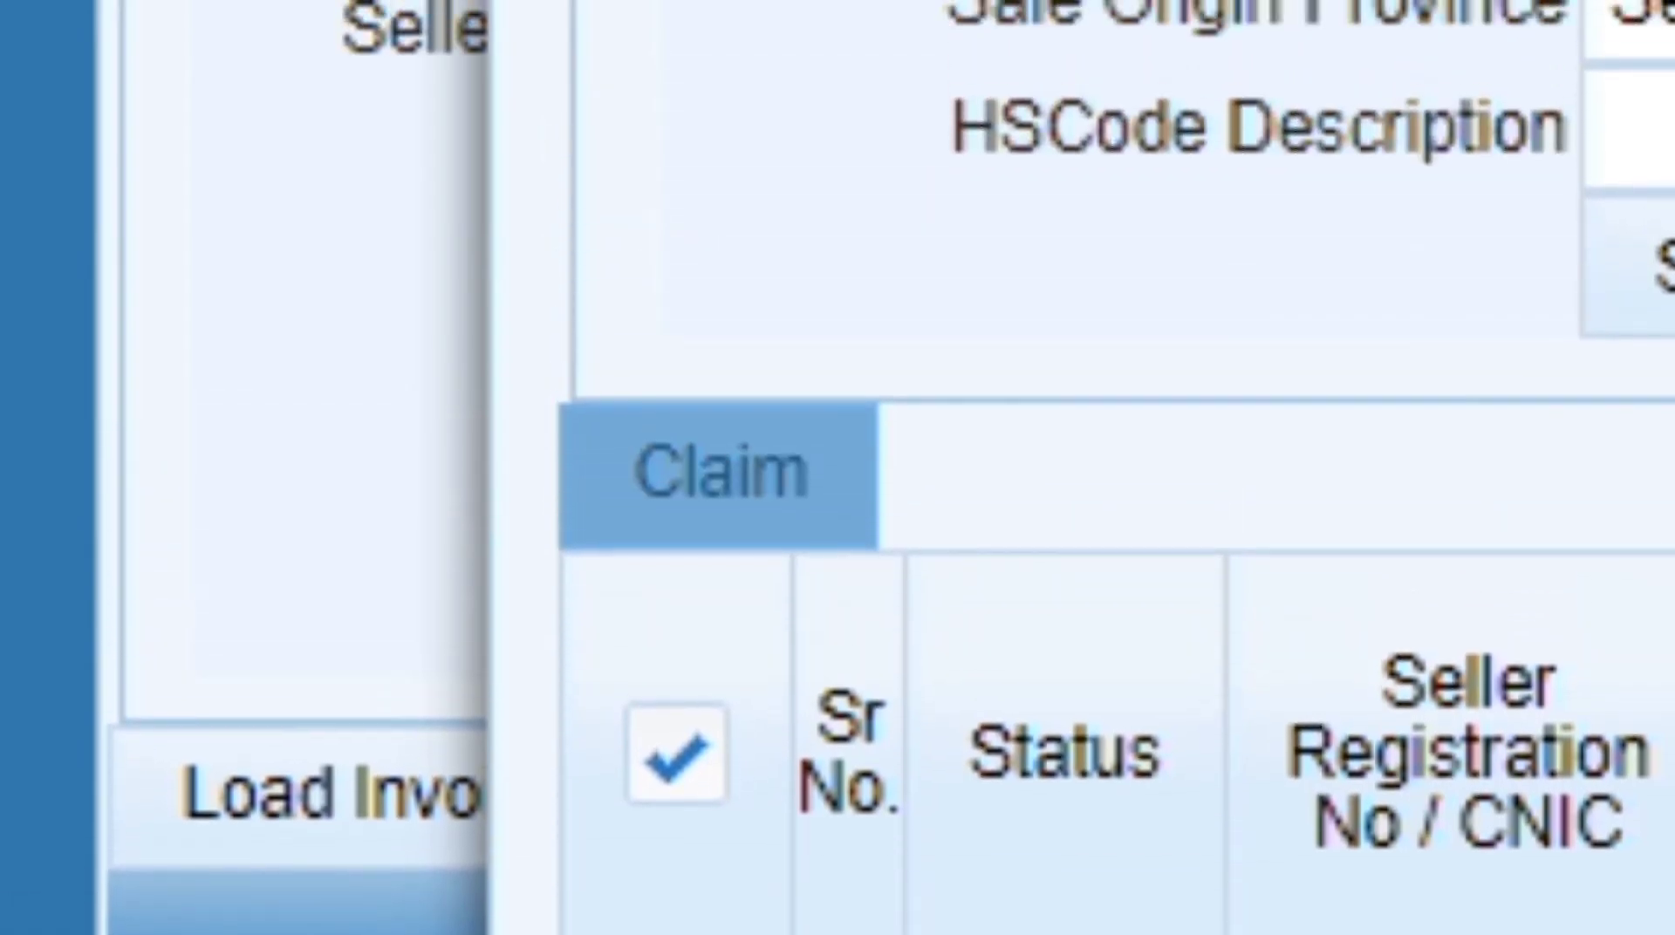
left_click(717, 475)
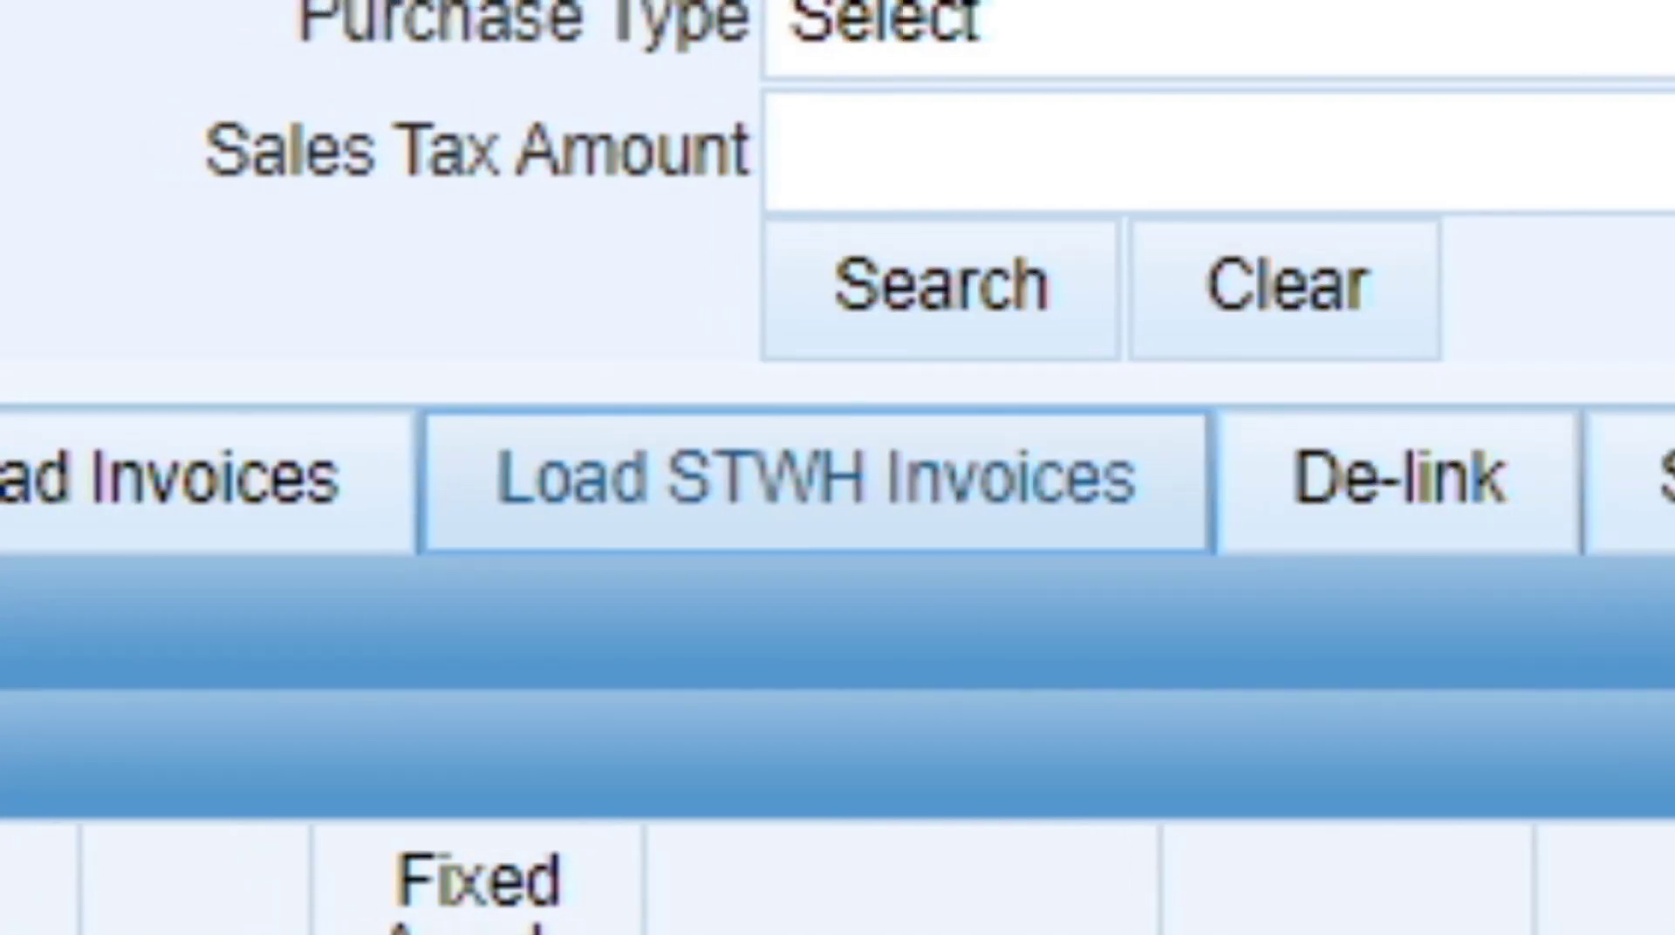
Load the STWH invoices into Annex-A and tick the header select-all checkbox.
left_click(817, 479)
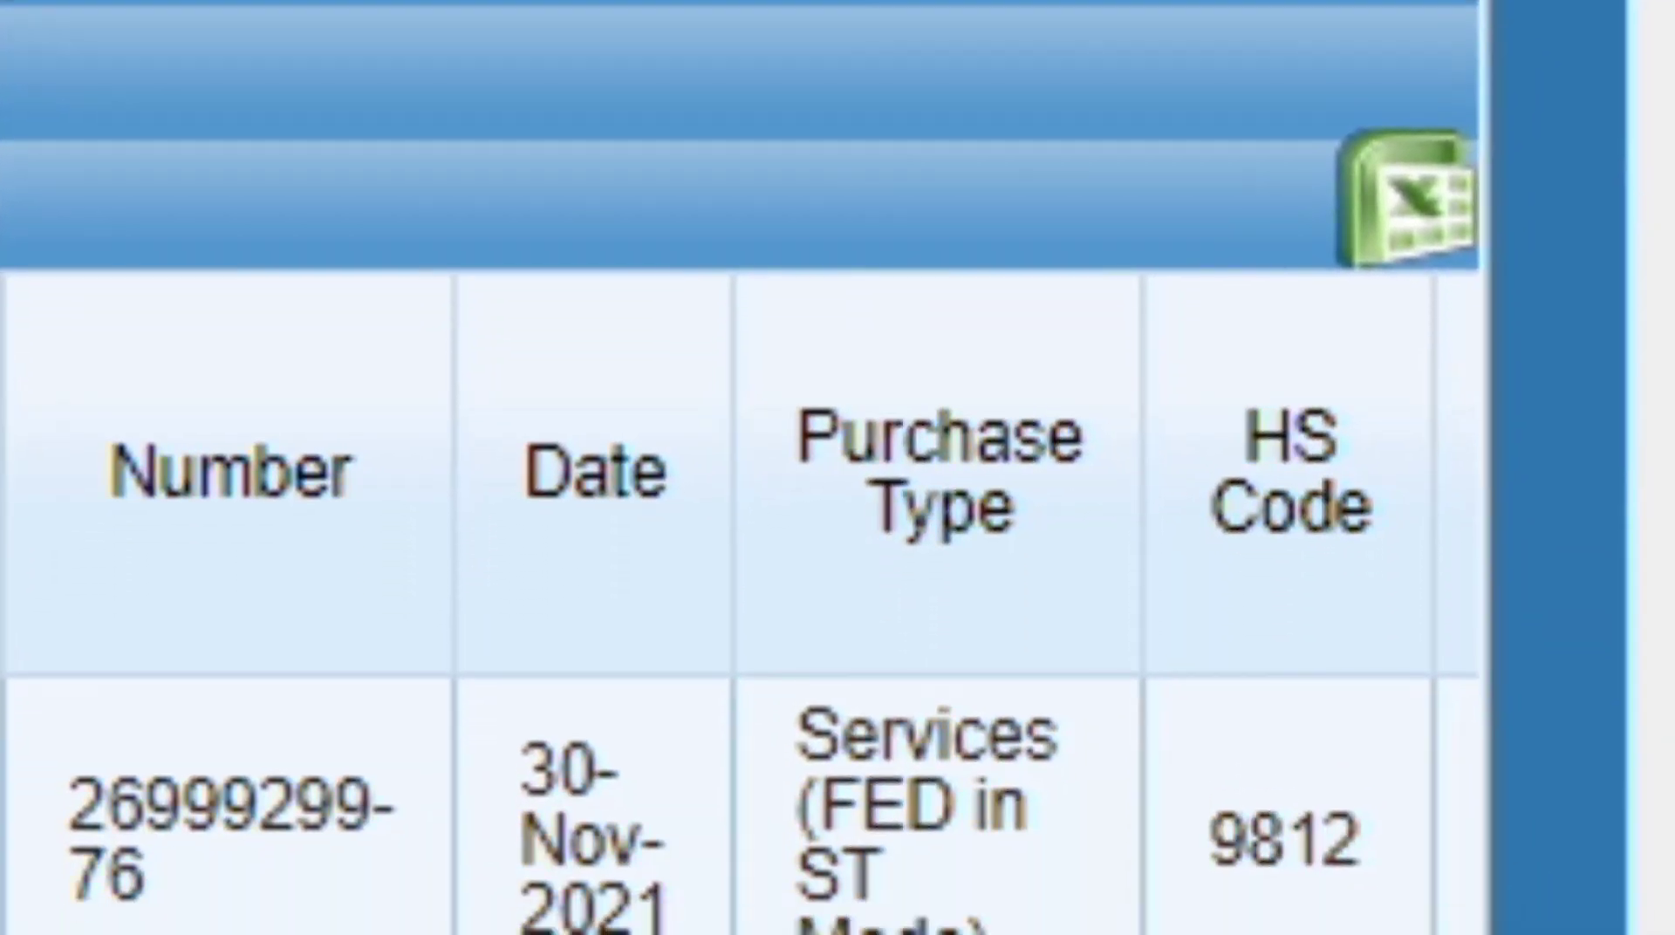
scroll(741, 471, "down", 3)
scroll(742, 471, "down", 3)
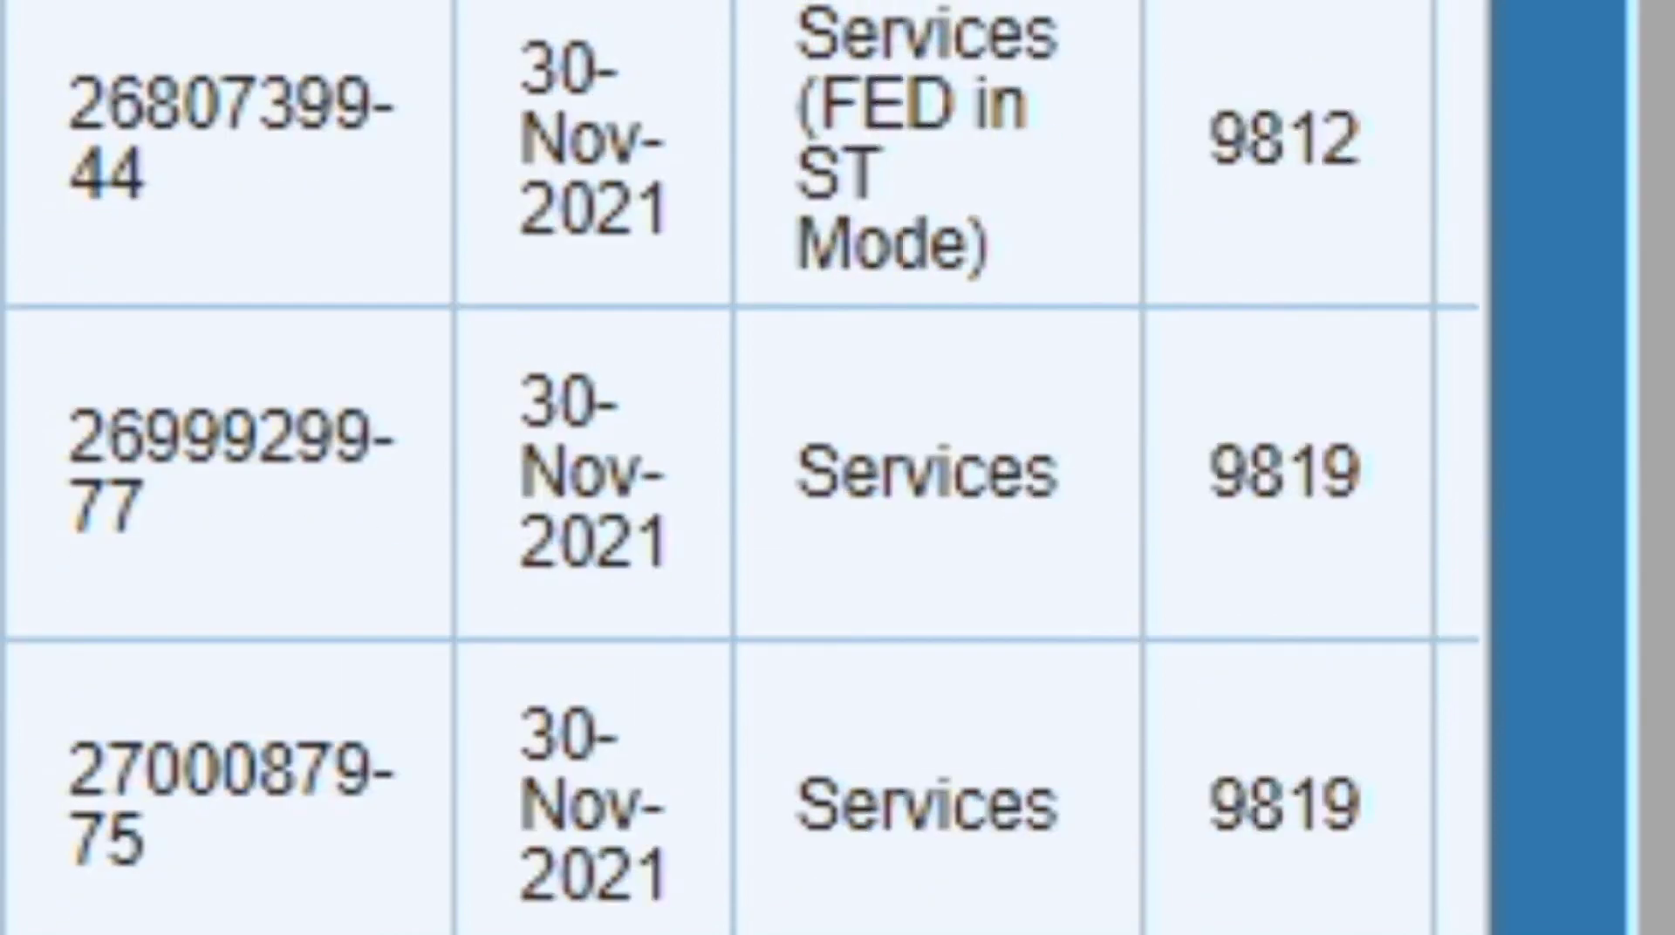
scroll(742, 471, "up", 10)
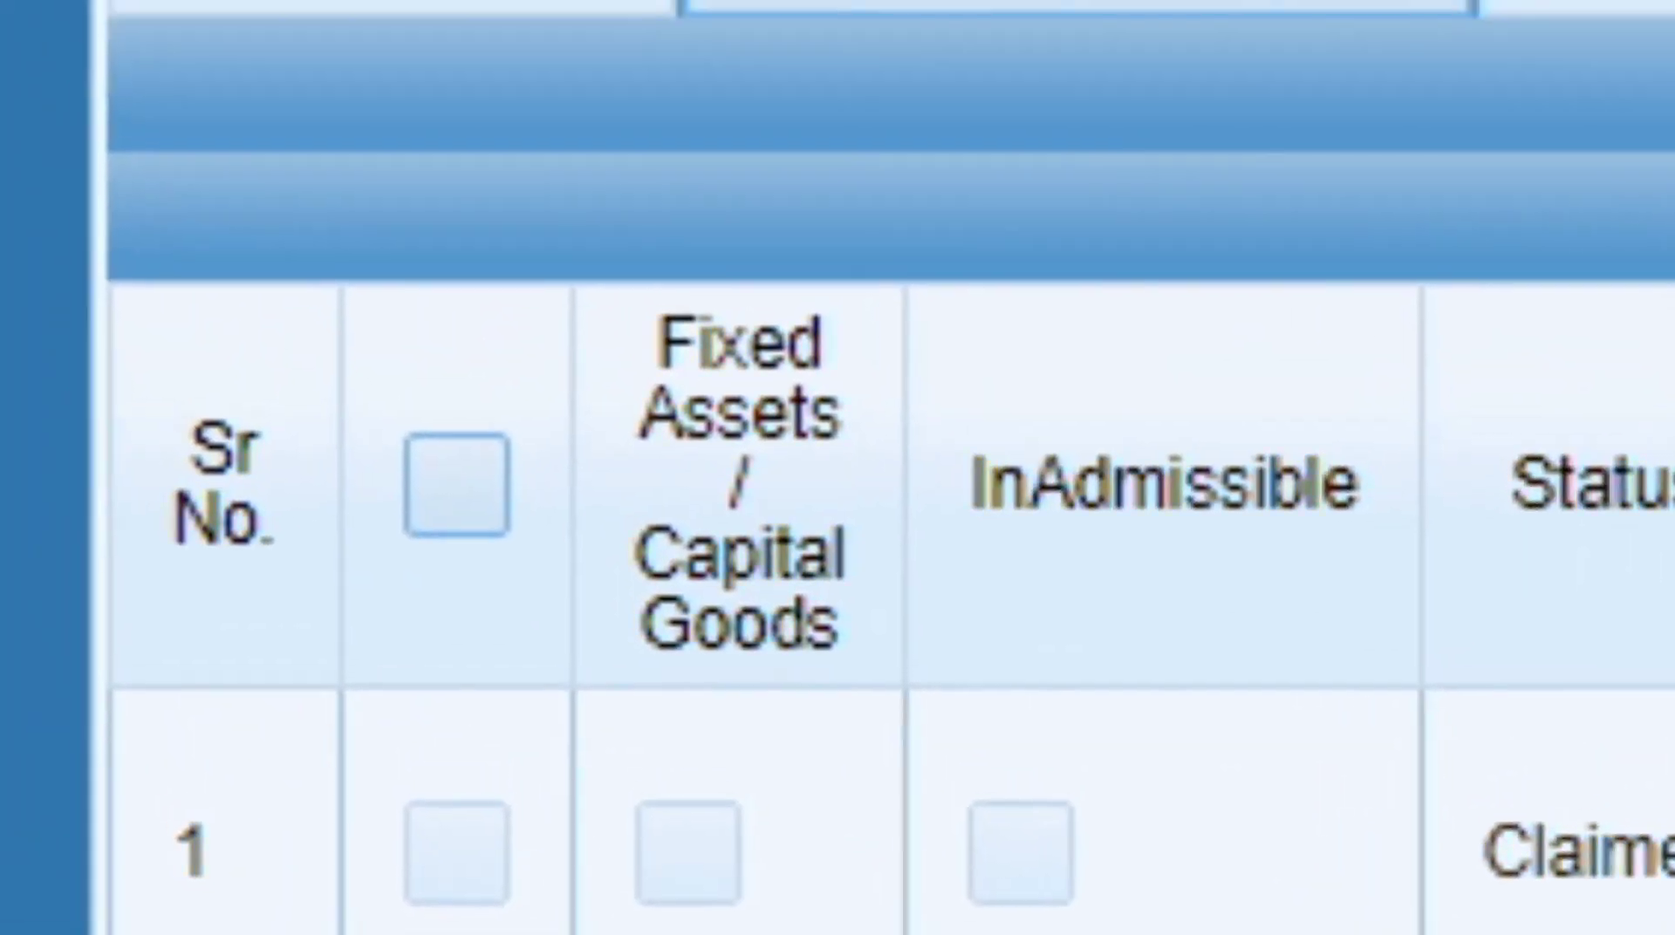
left_click(457, 484)
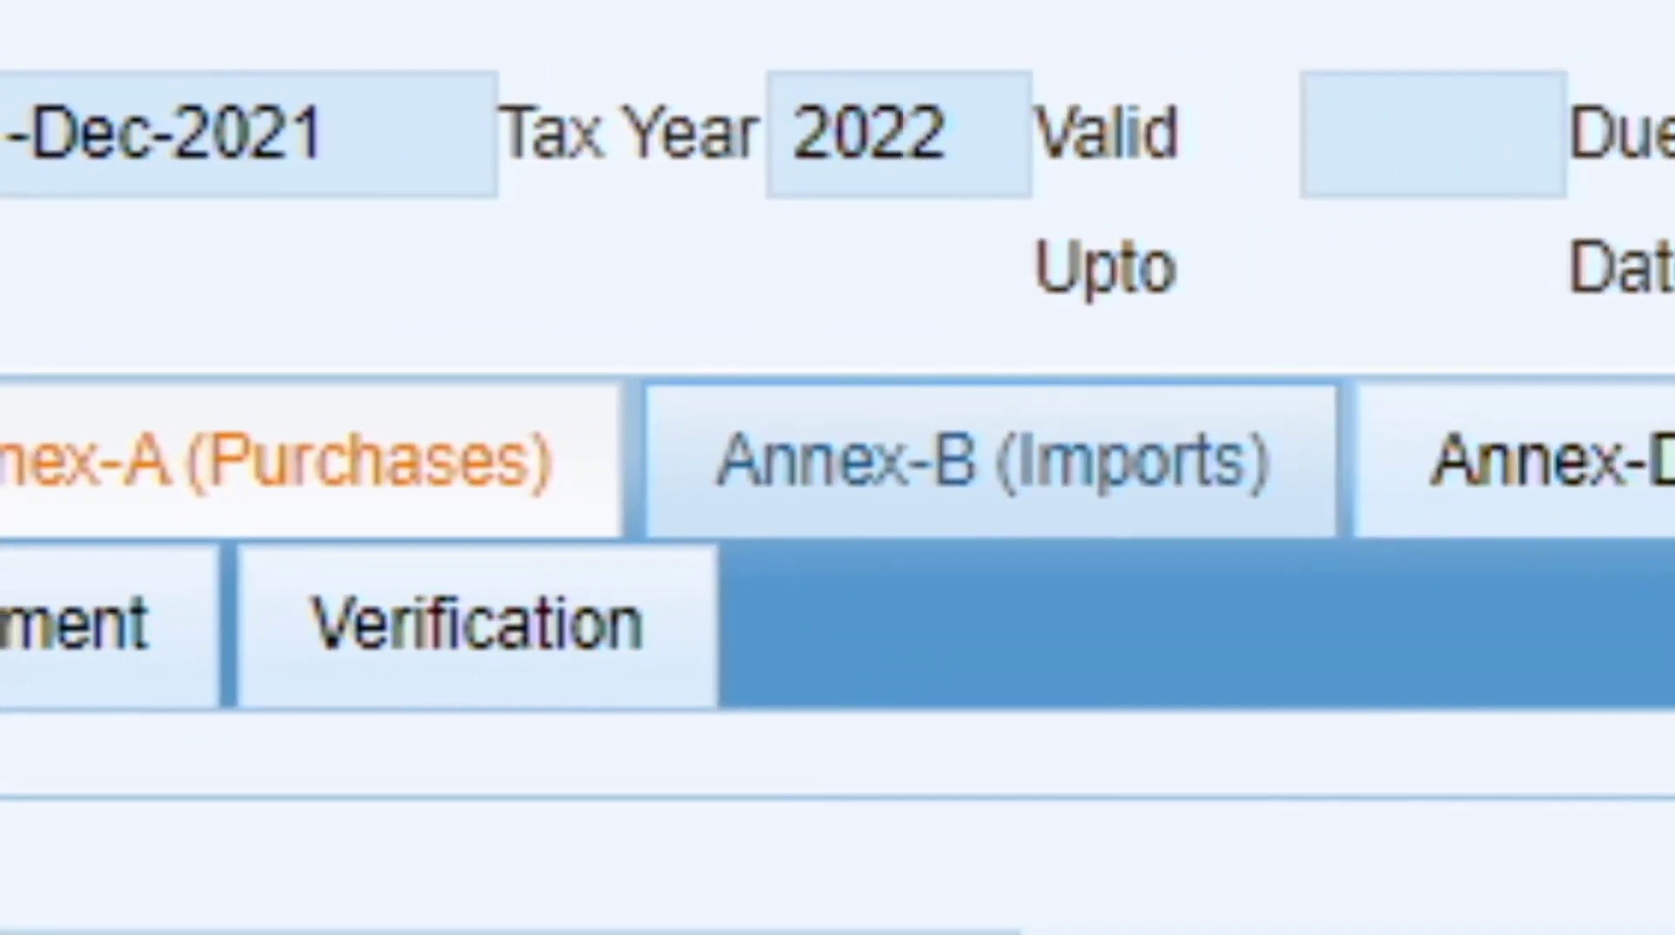
Browse the Annex-B Imports, Annex-D Exports and Annex-J Production Data pages.
left_click(992, 461)
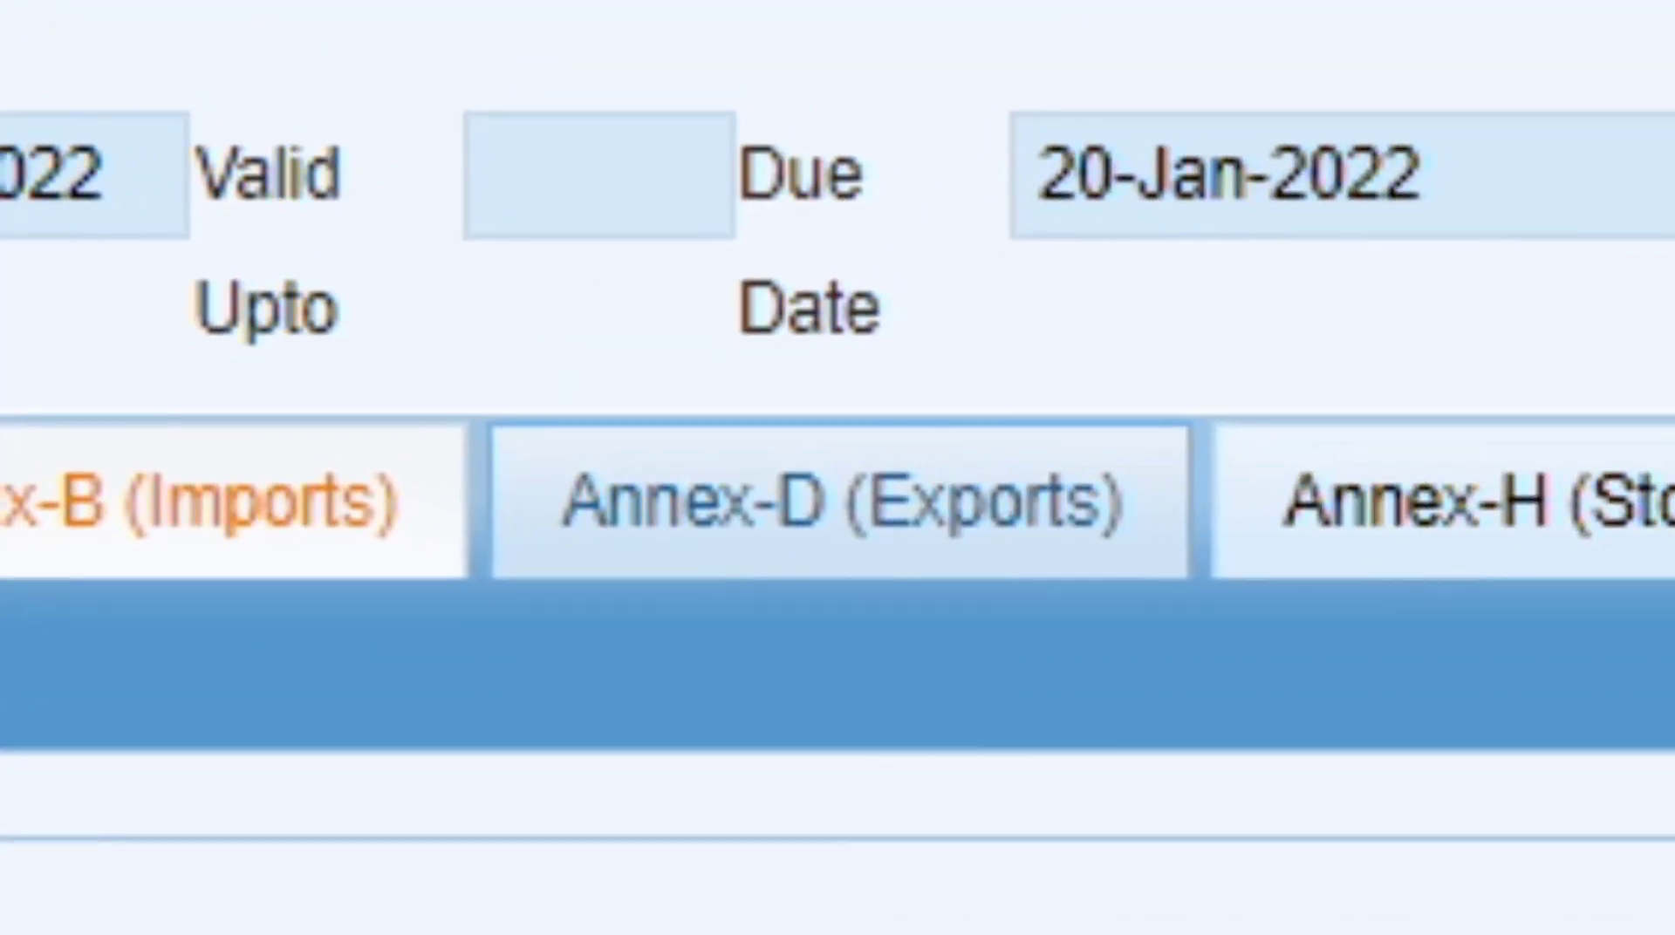
left_click(841, 503)
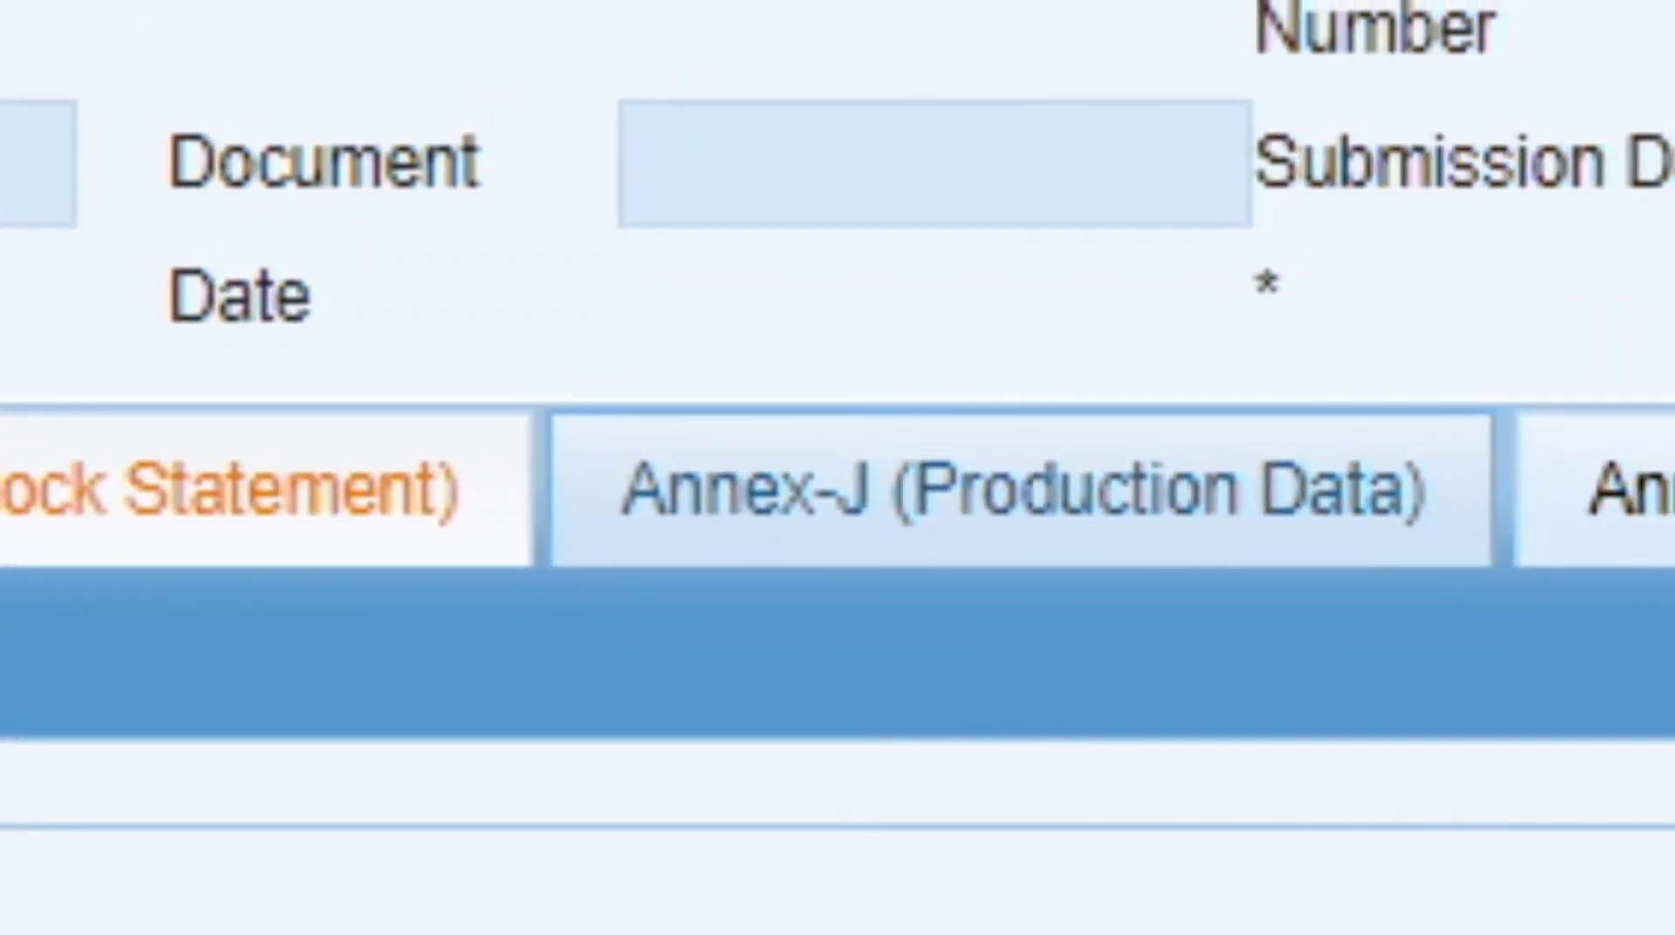
left_click(1022, 490)
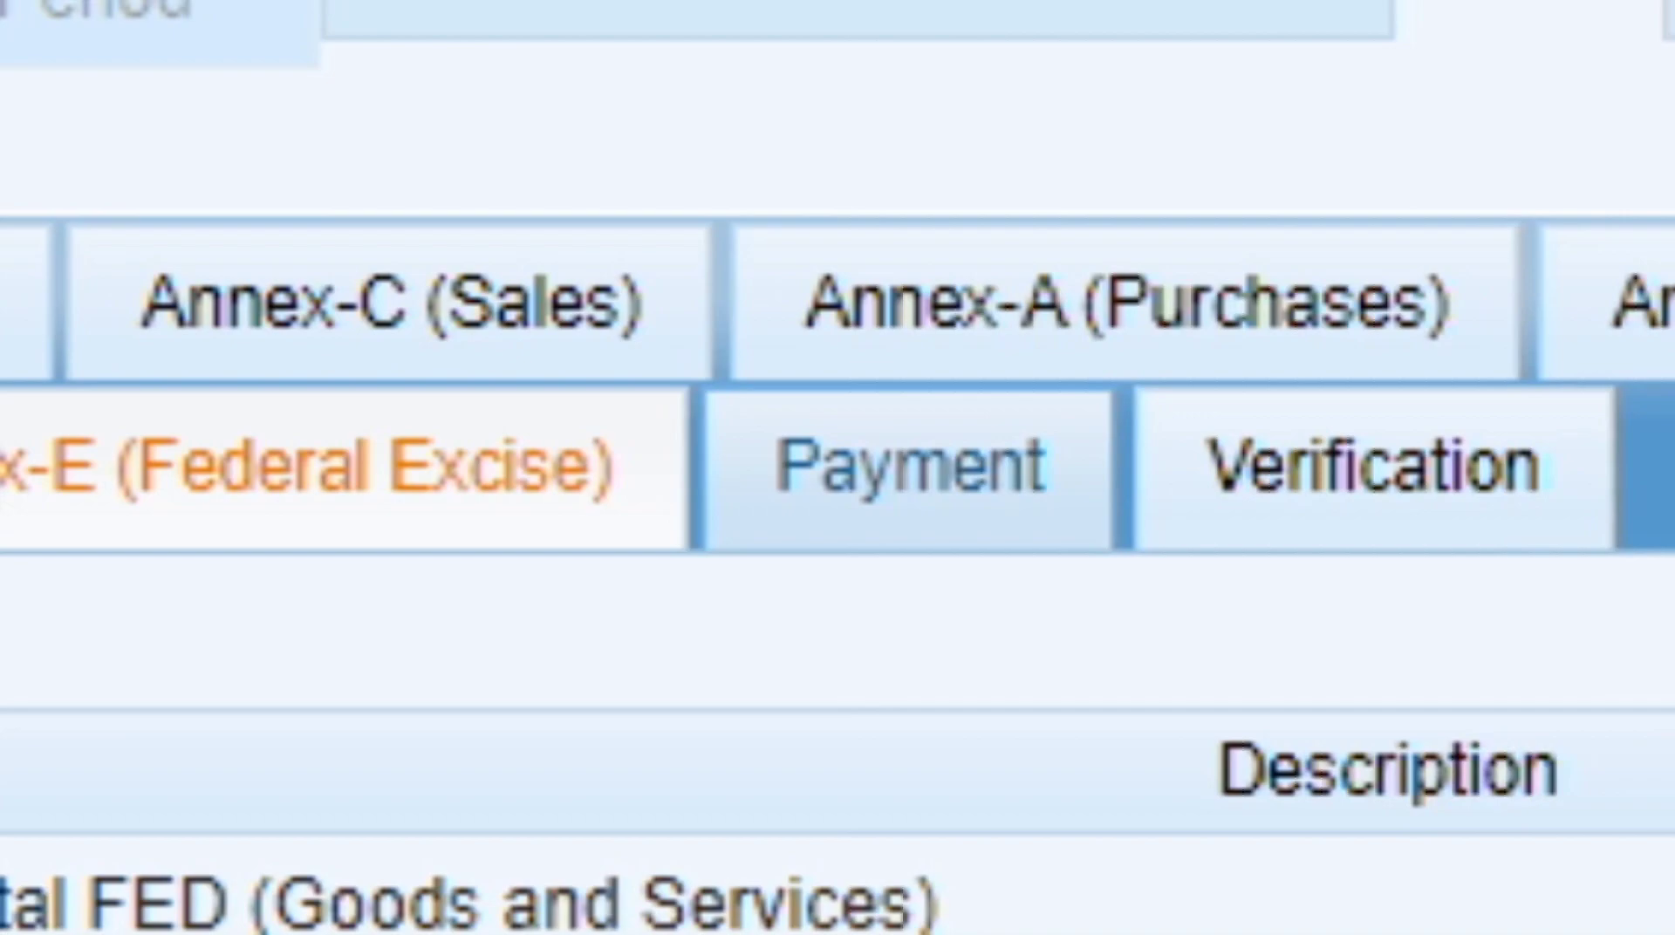
Check the Payment page, add a return payment entry, view Verification, then return to Data.
left_click(909, 469)
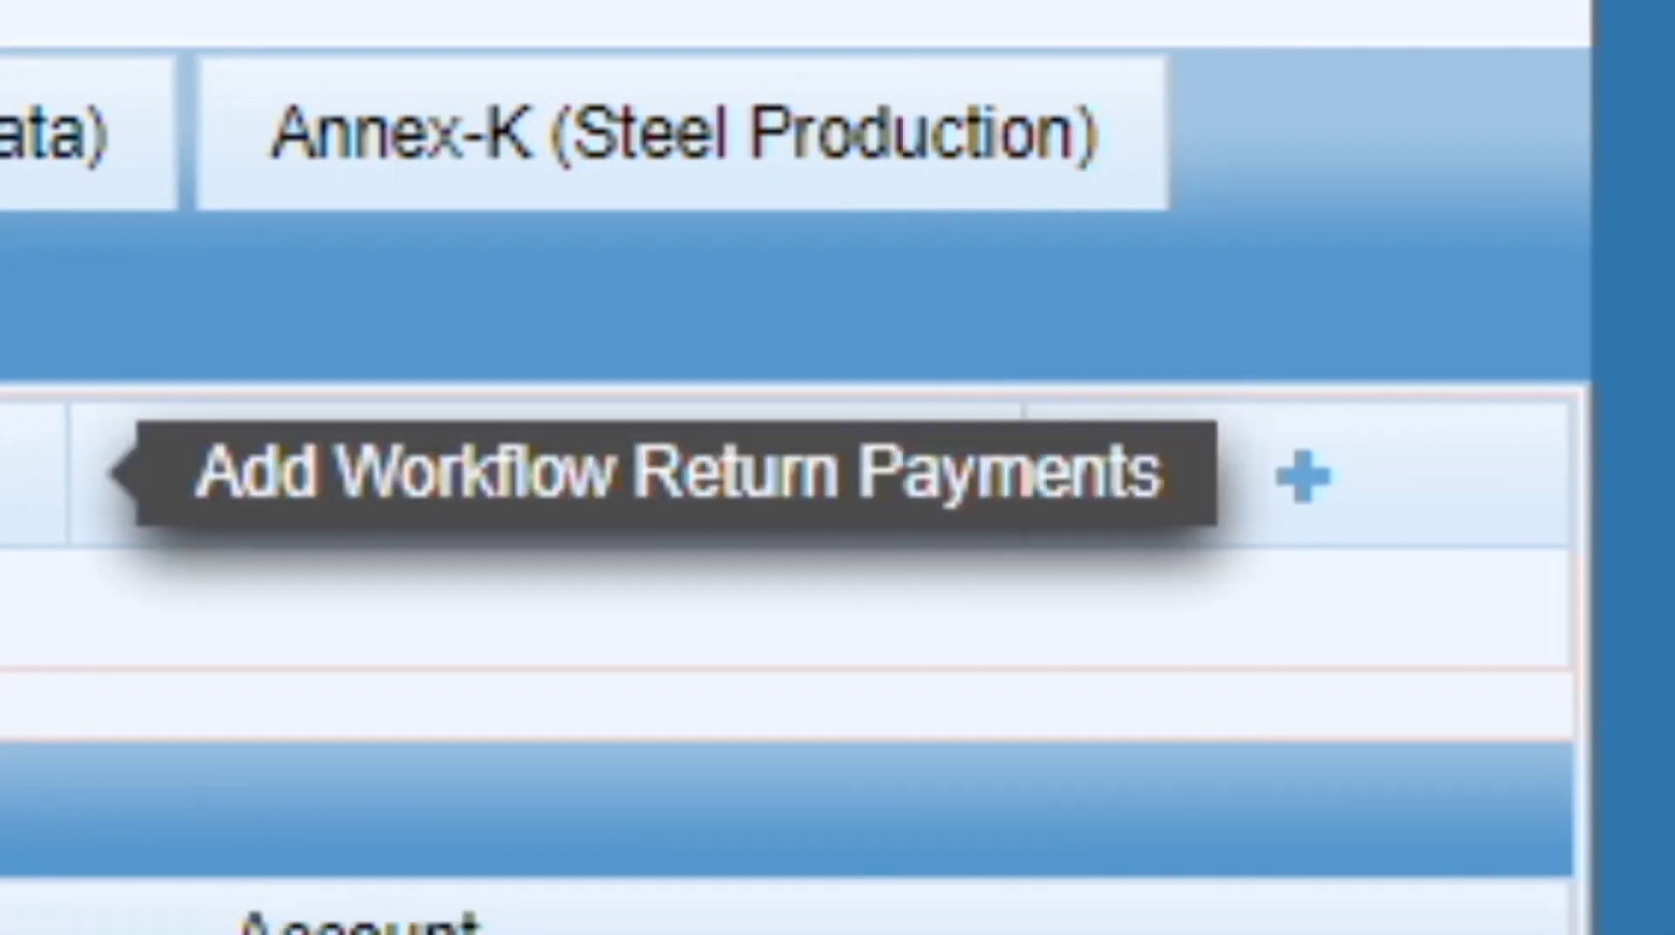
left_click(1303, 476)
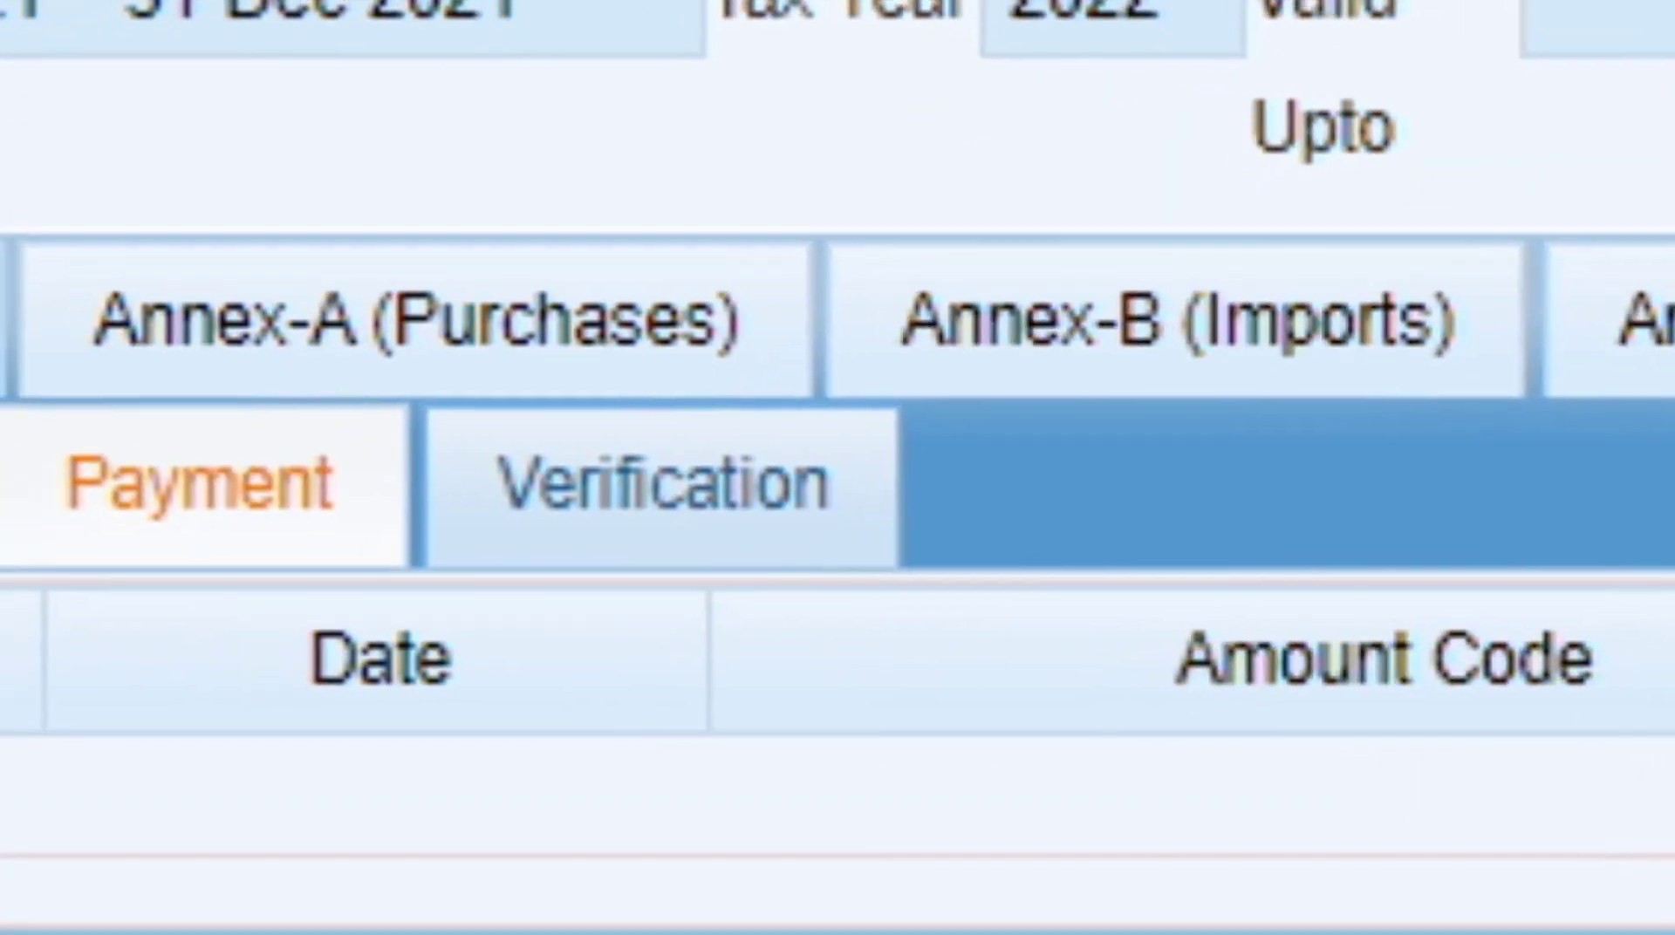
left_click(508, 485)
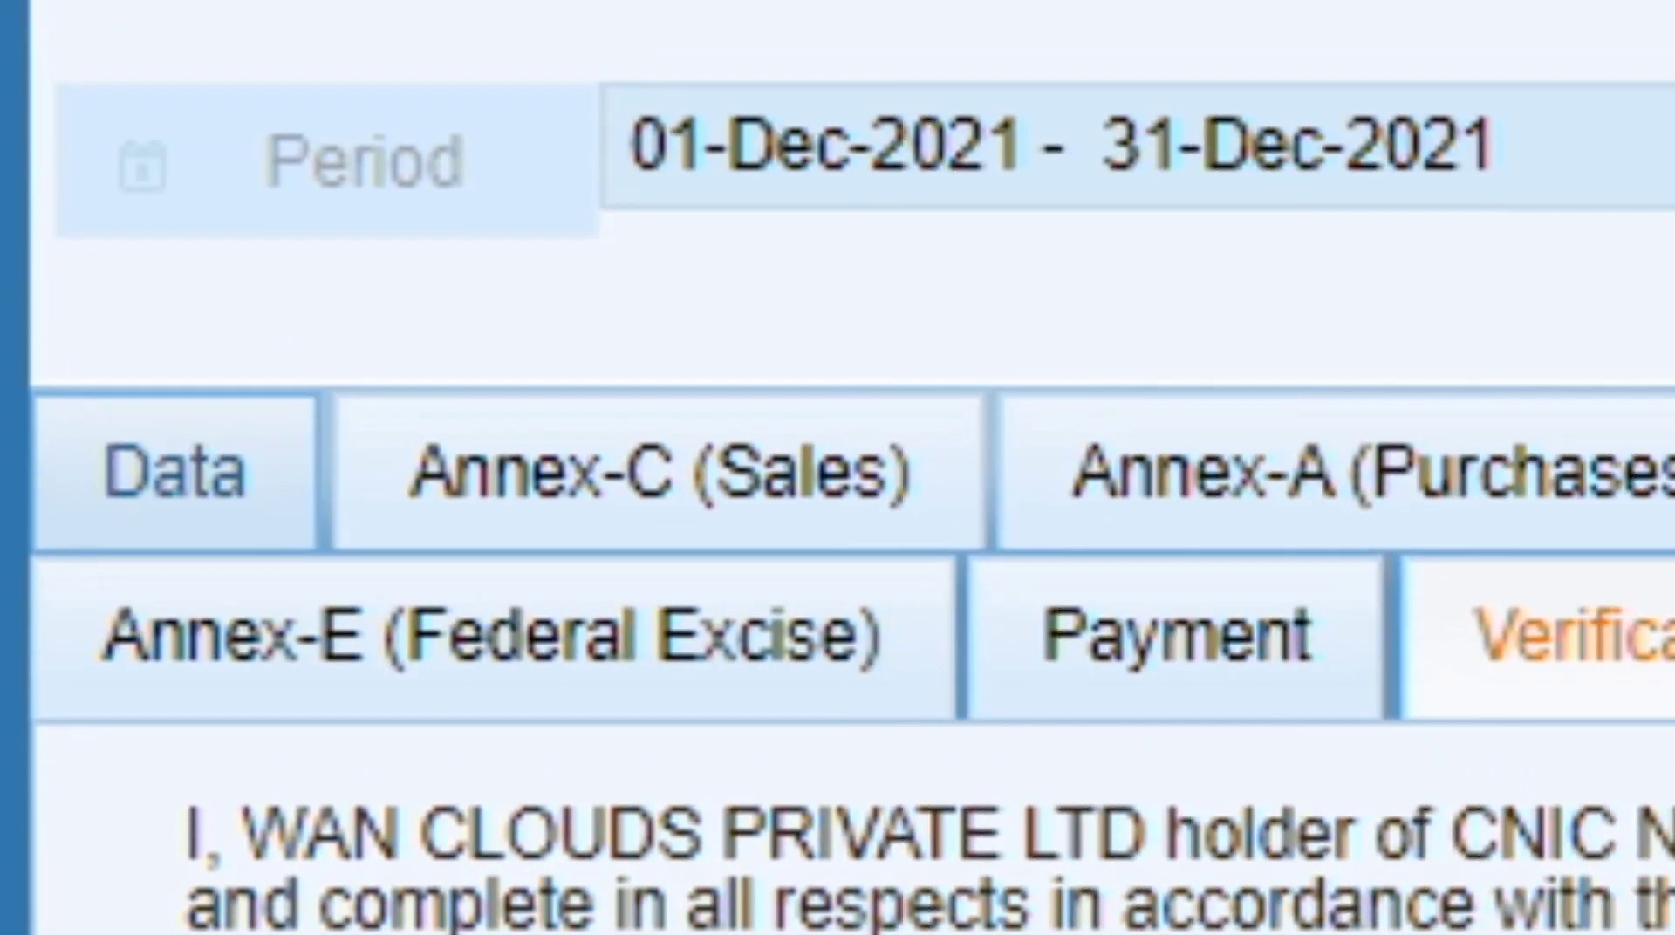
left_click(168, 91)
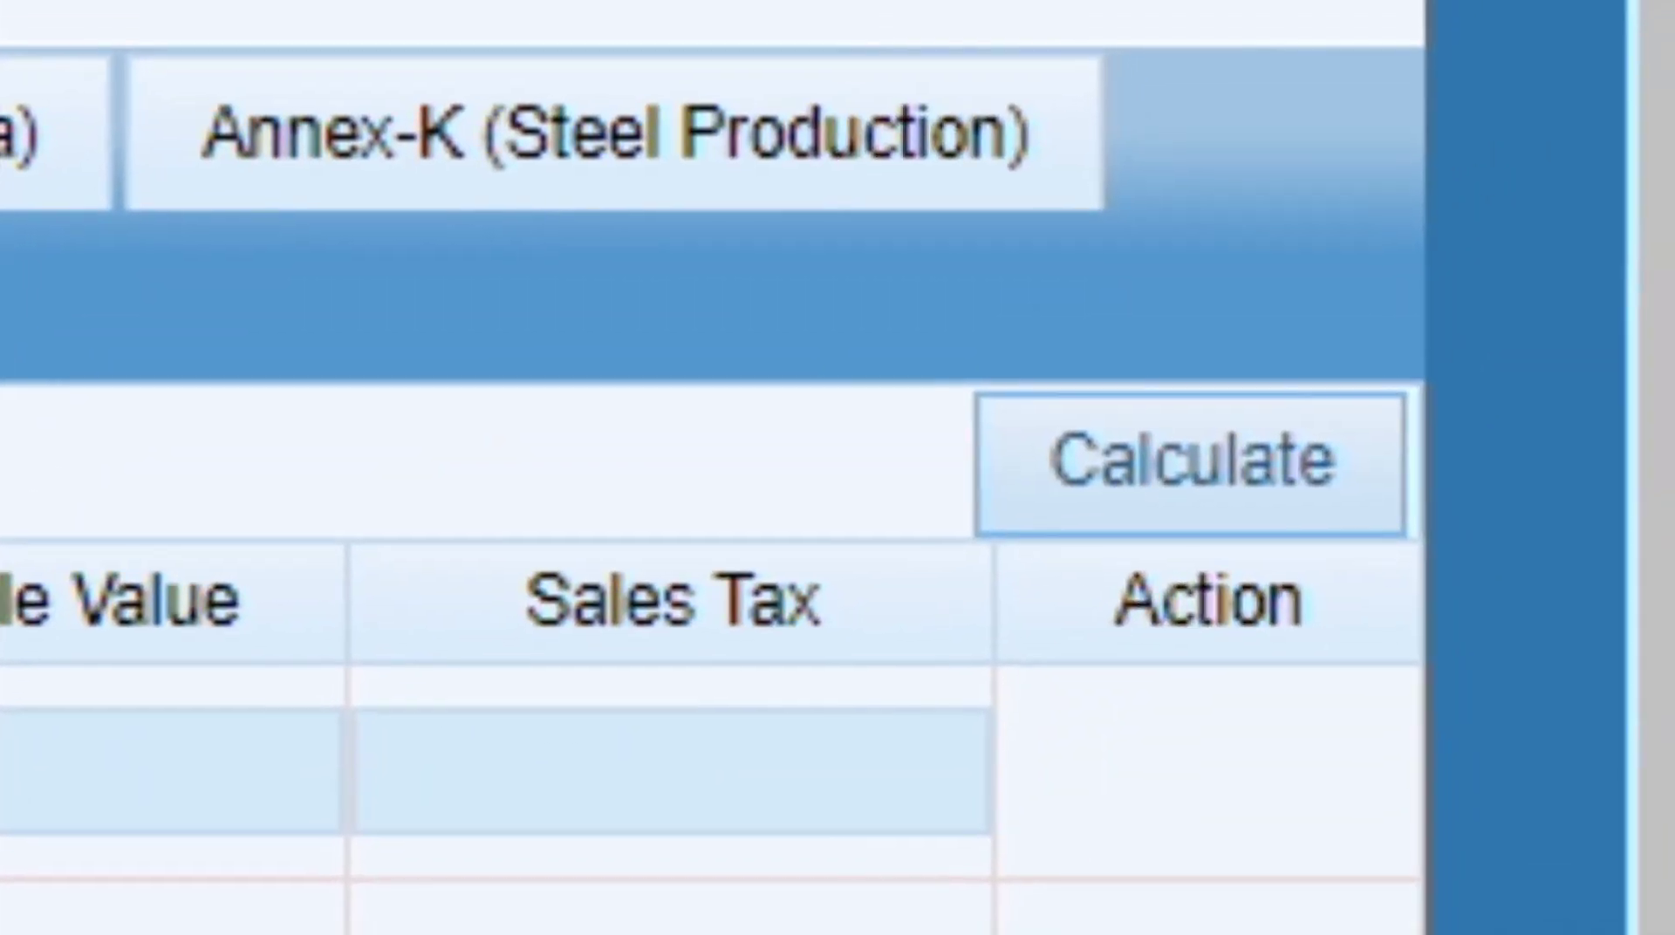
Calculate the Sale Tax Credit figures for codes 100101–100104.
left_click(1190, 465)
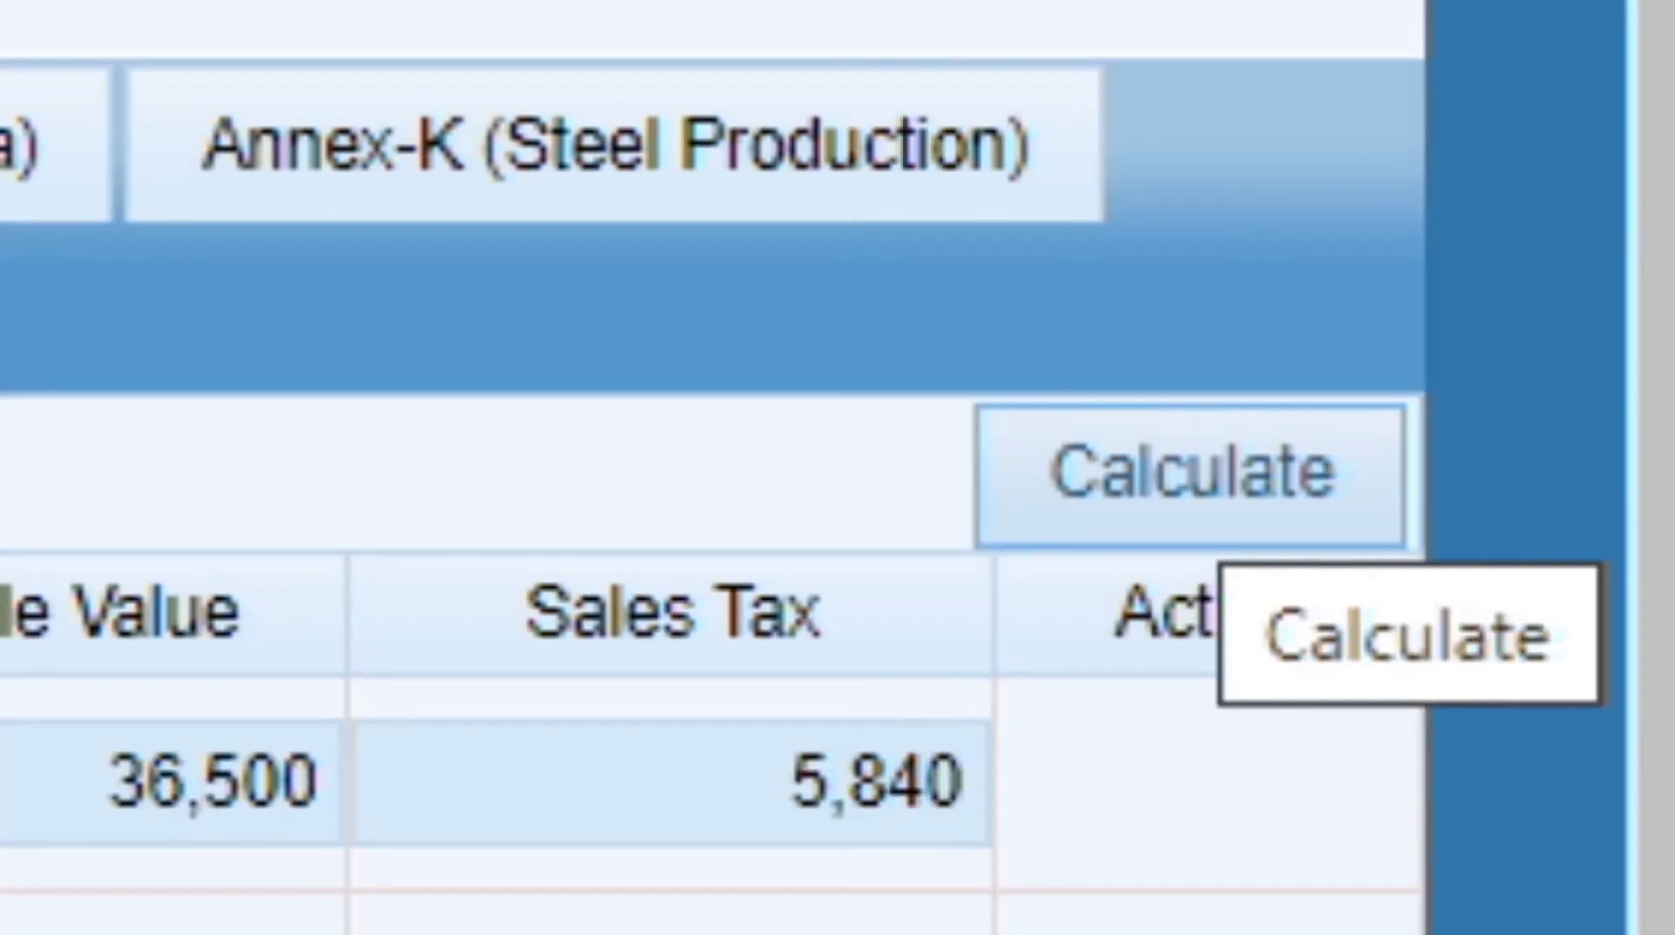
left_click(1190, 471)
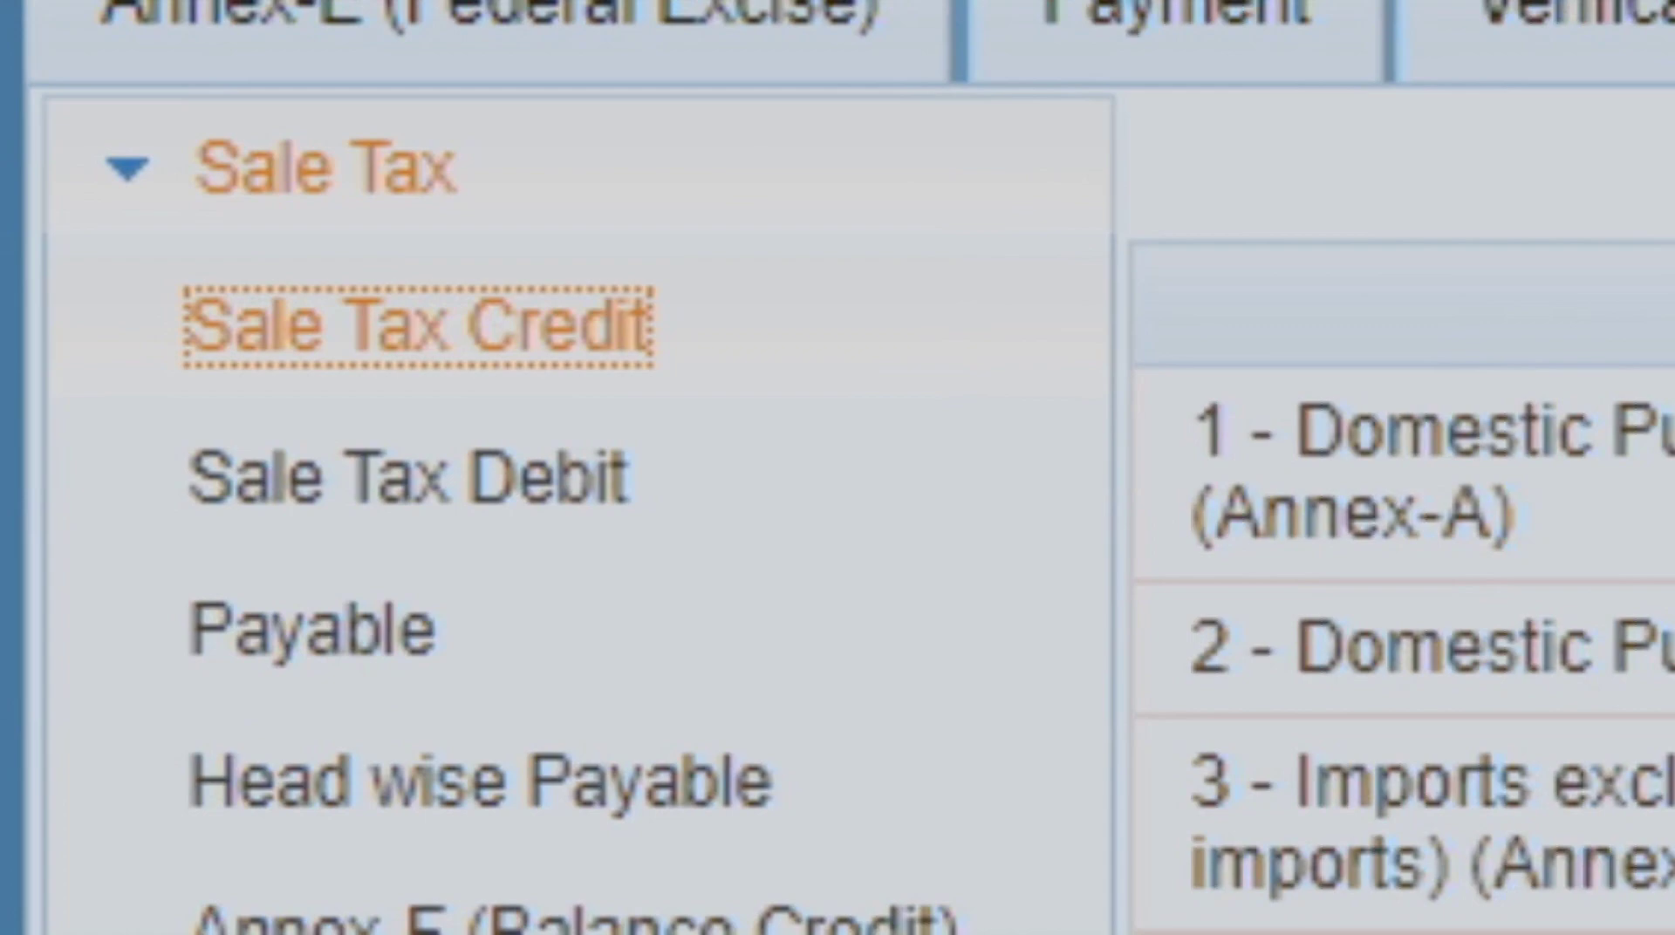
left_click(621, 475)
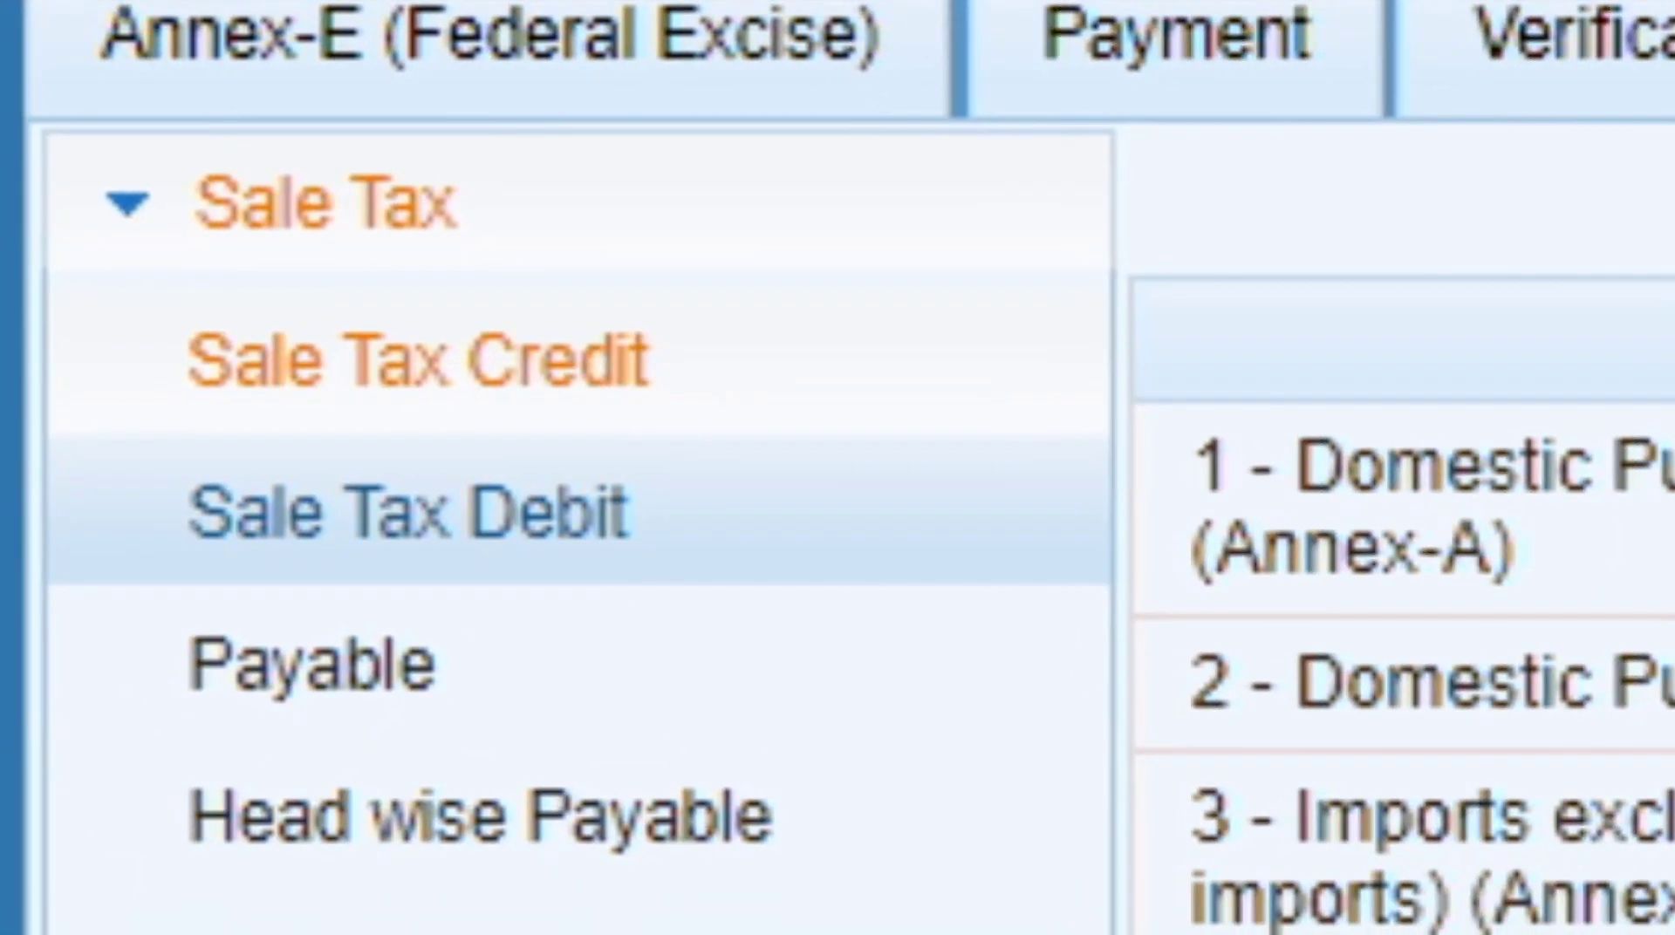
Calculate Sale Tax Debit, showing 292,203 tax on 5,844,056 value.
left_click(409, 513)
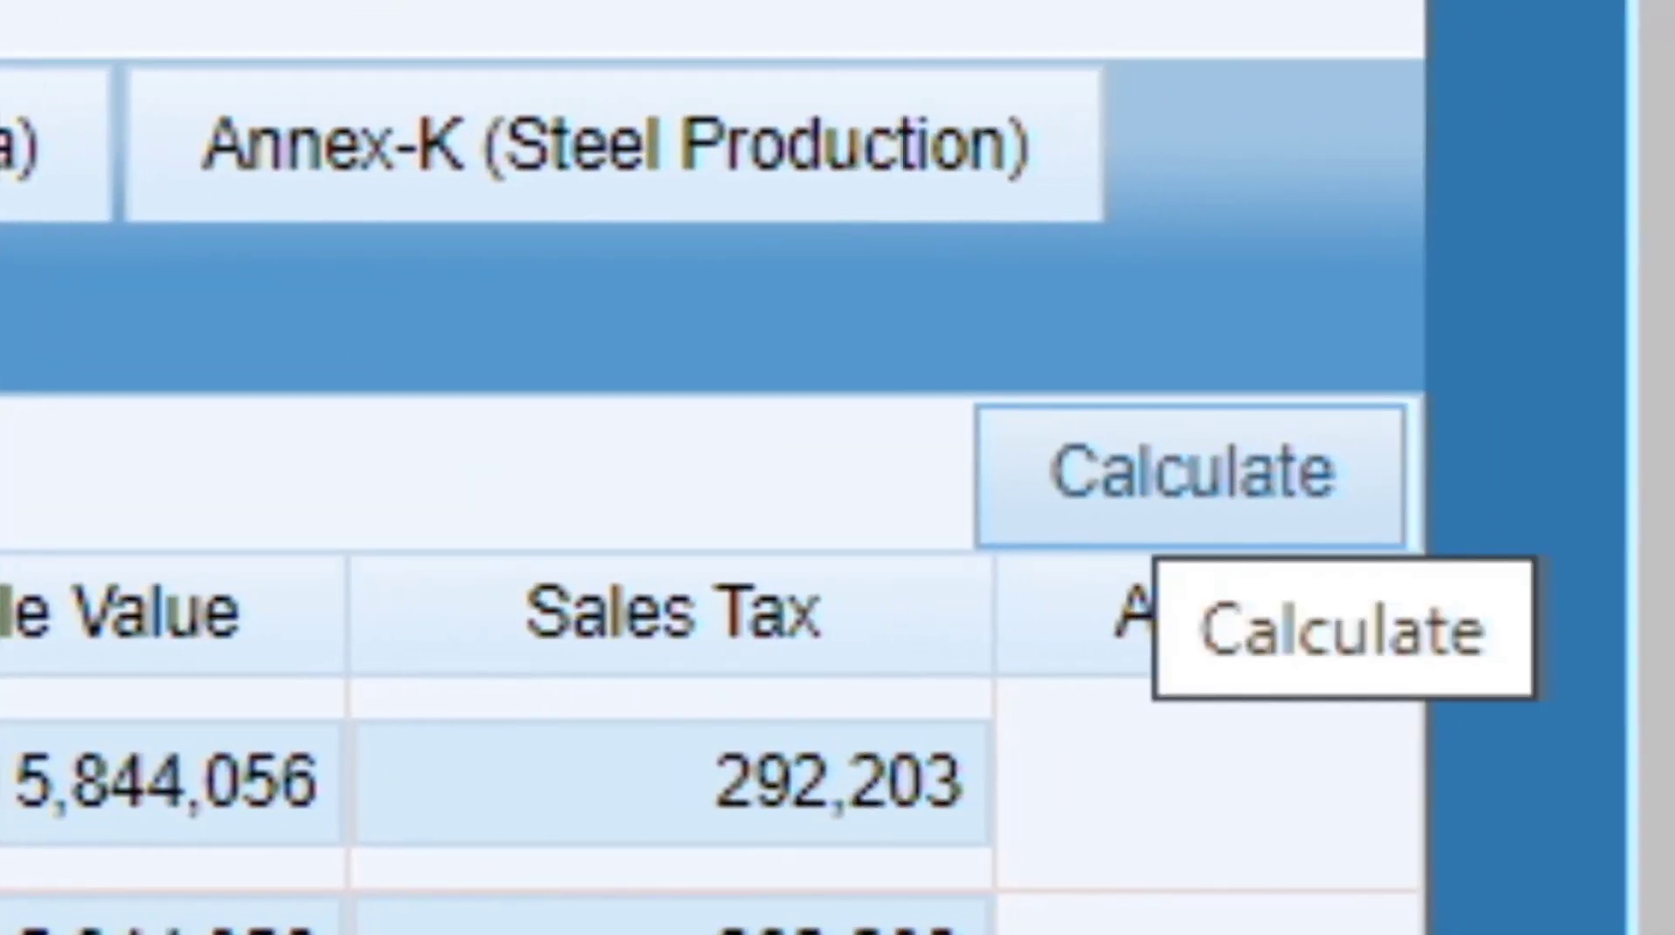
left_click(1152, 533)
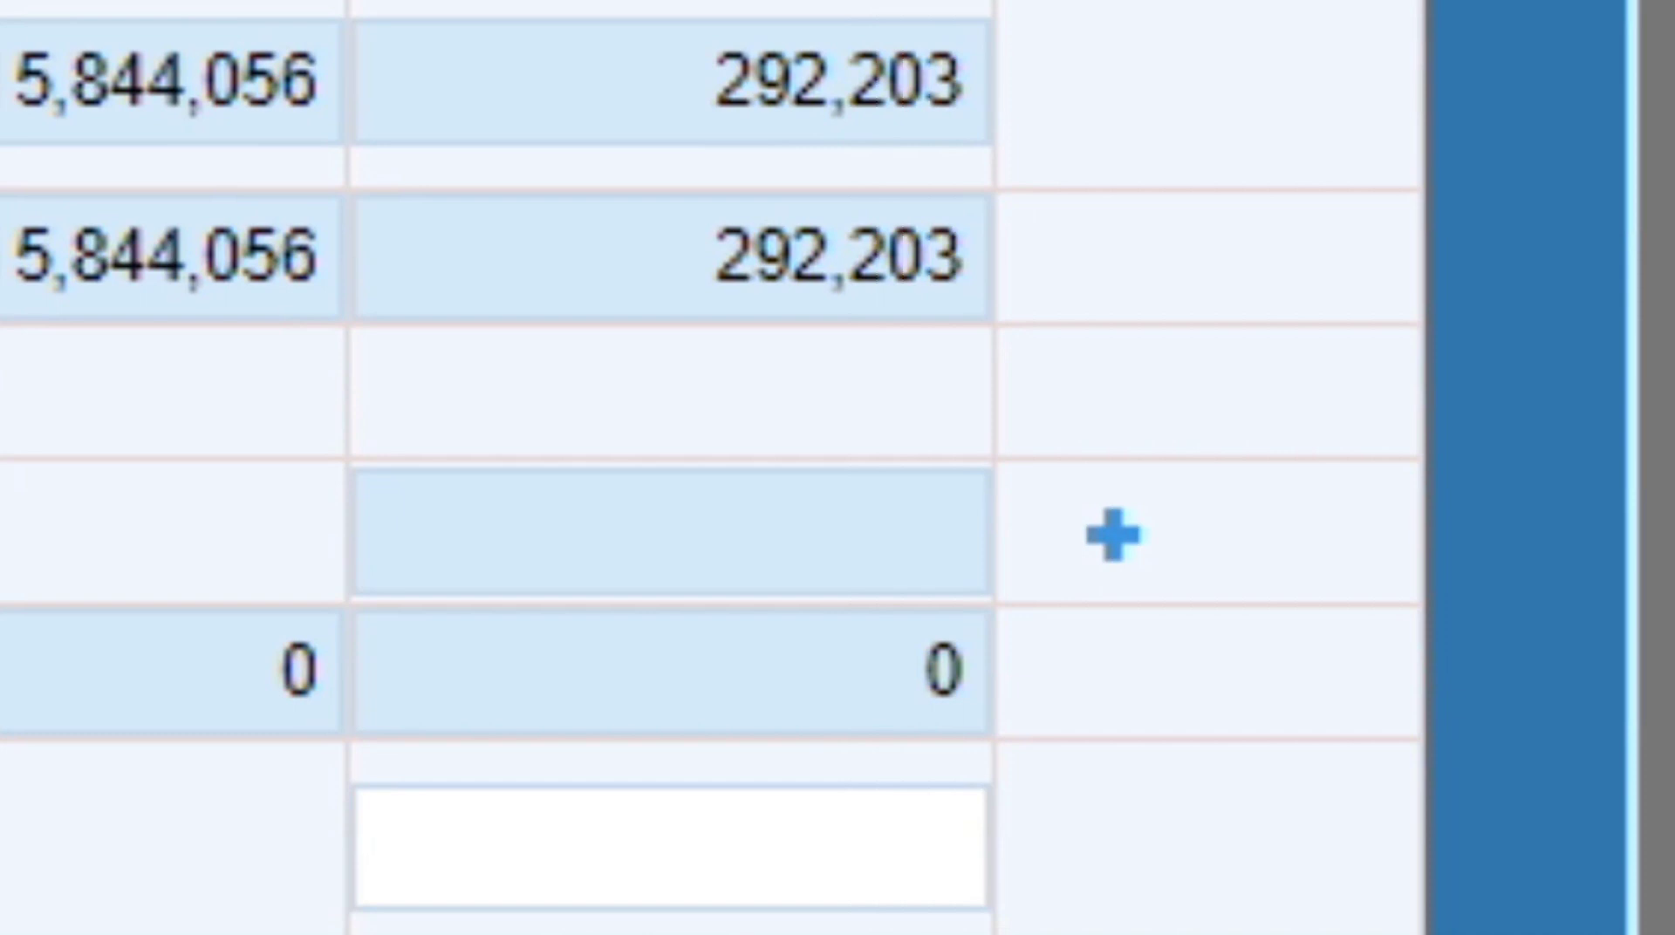
left_click_drag(1658, 467, 1658, 751)
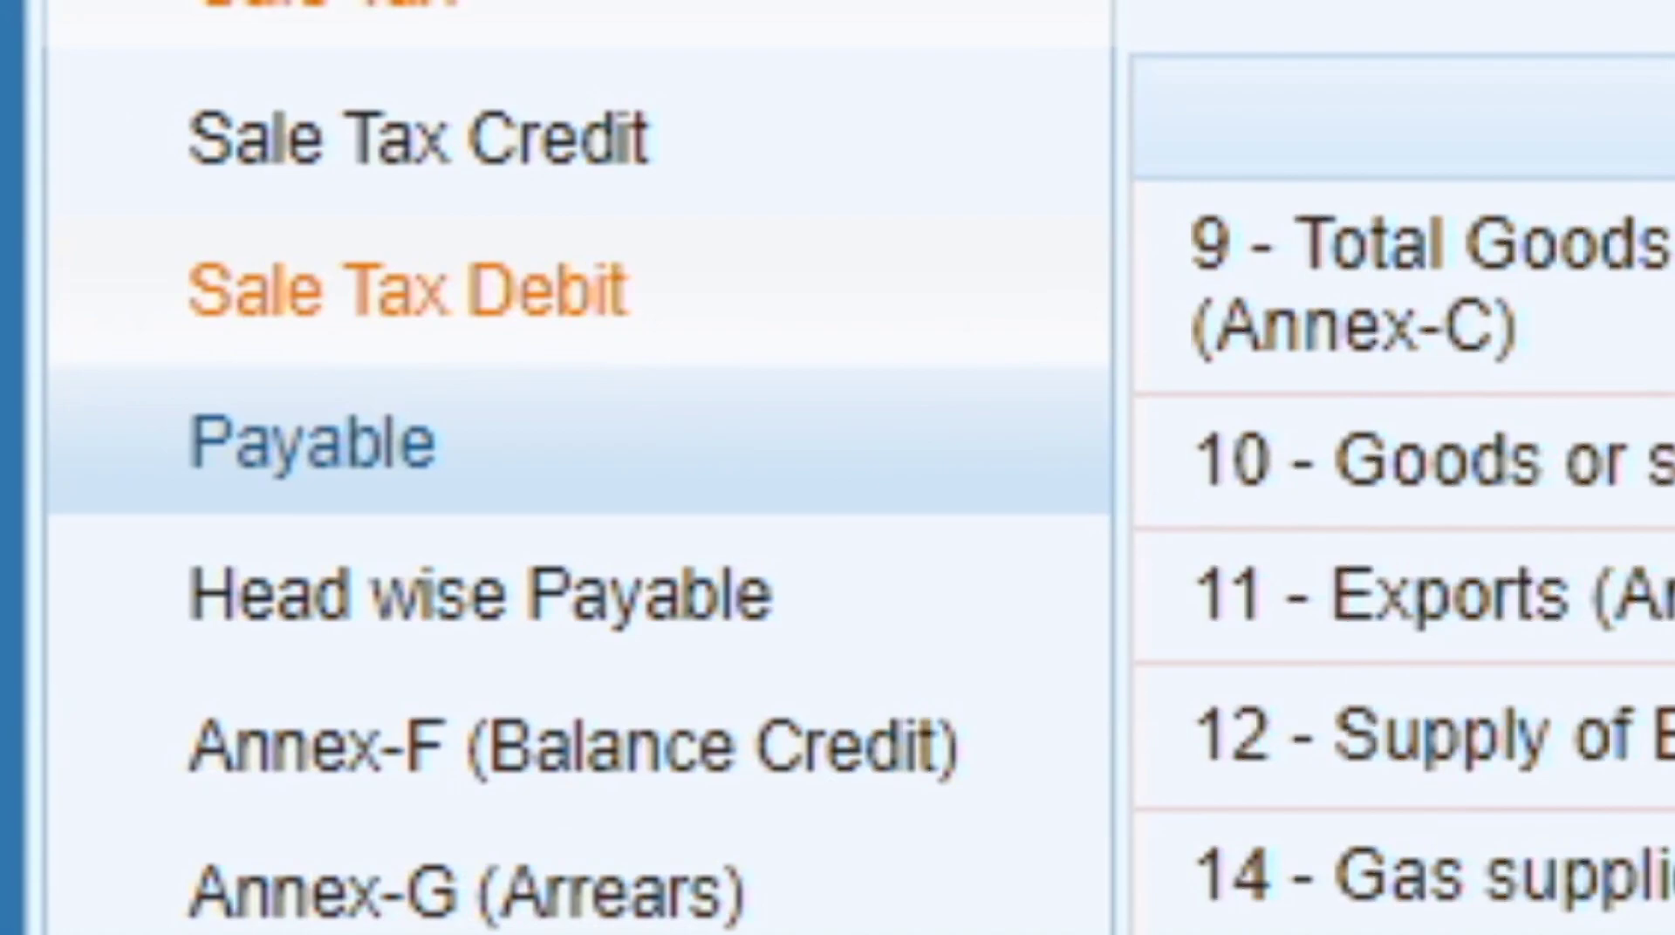
Review Payable and Head wise Payable (heads B02341–B03085), then go to Annex-F Balance Credit.
left_click(312, 443)
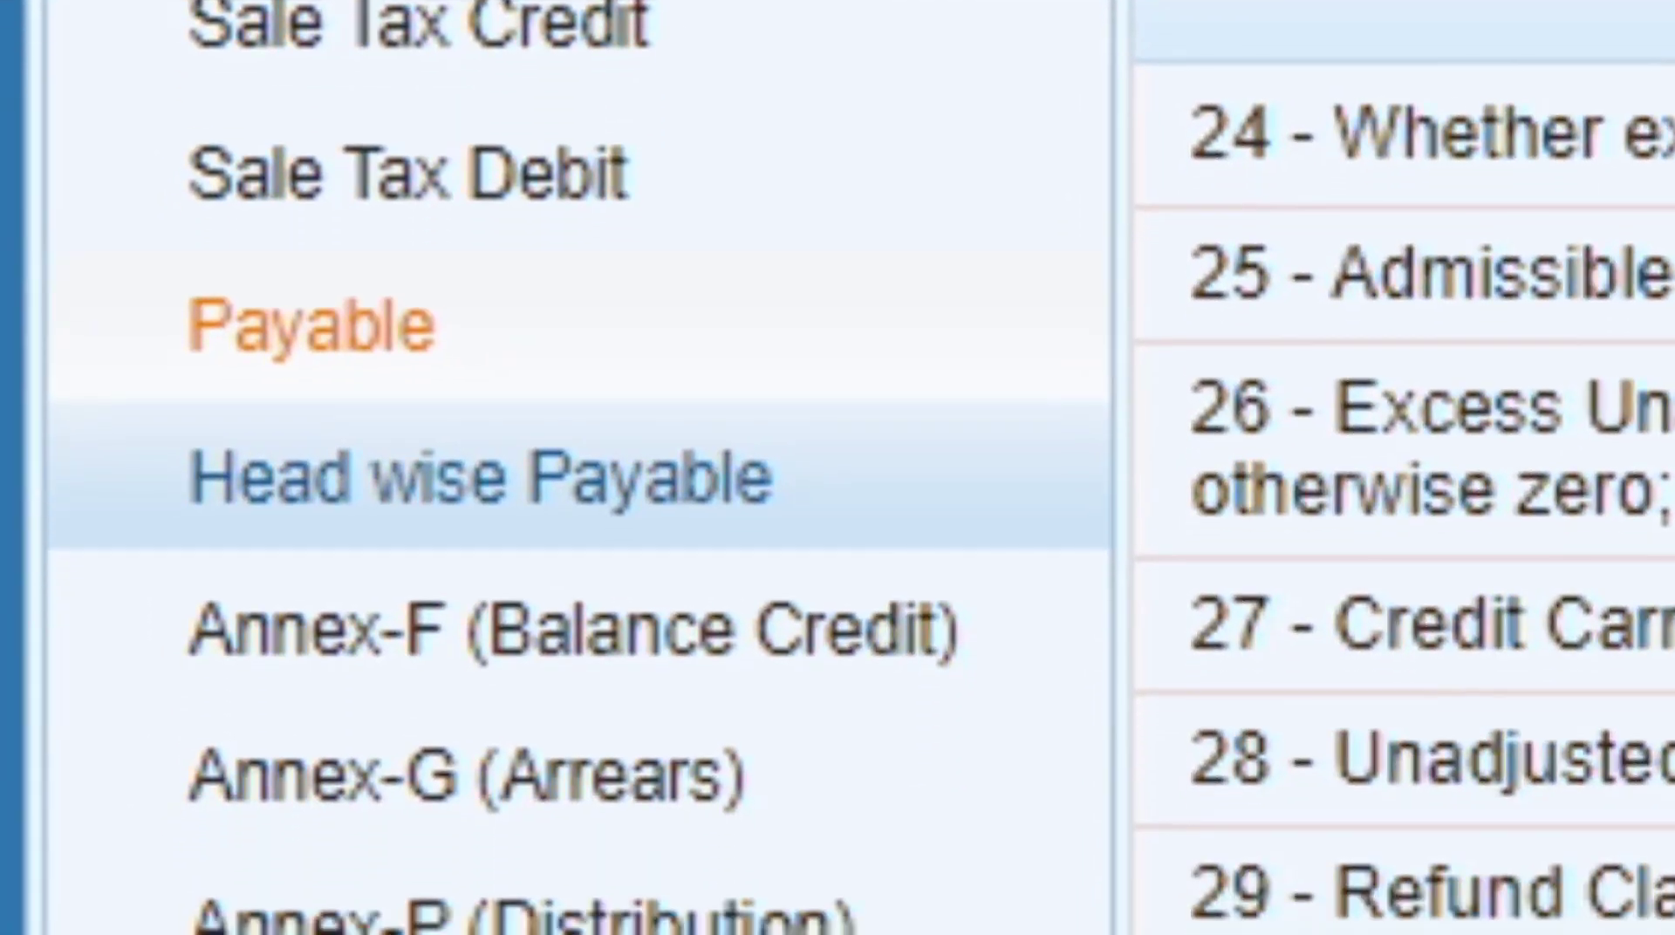
left_click(480, 478)
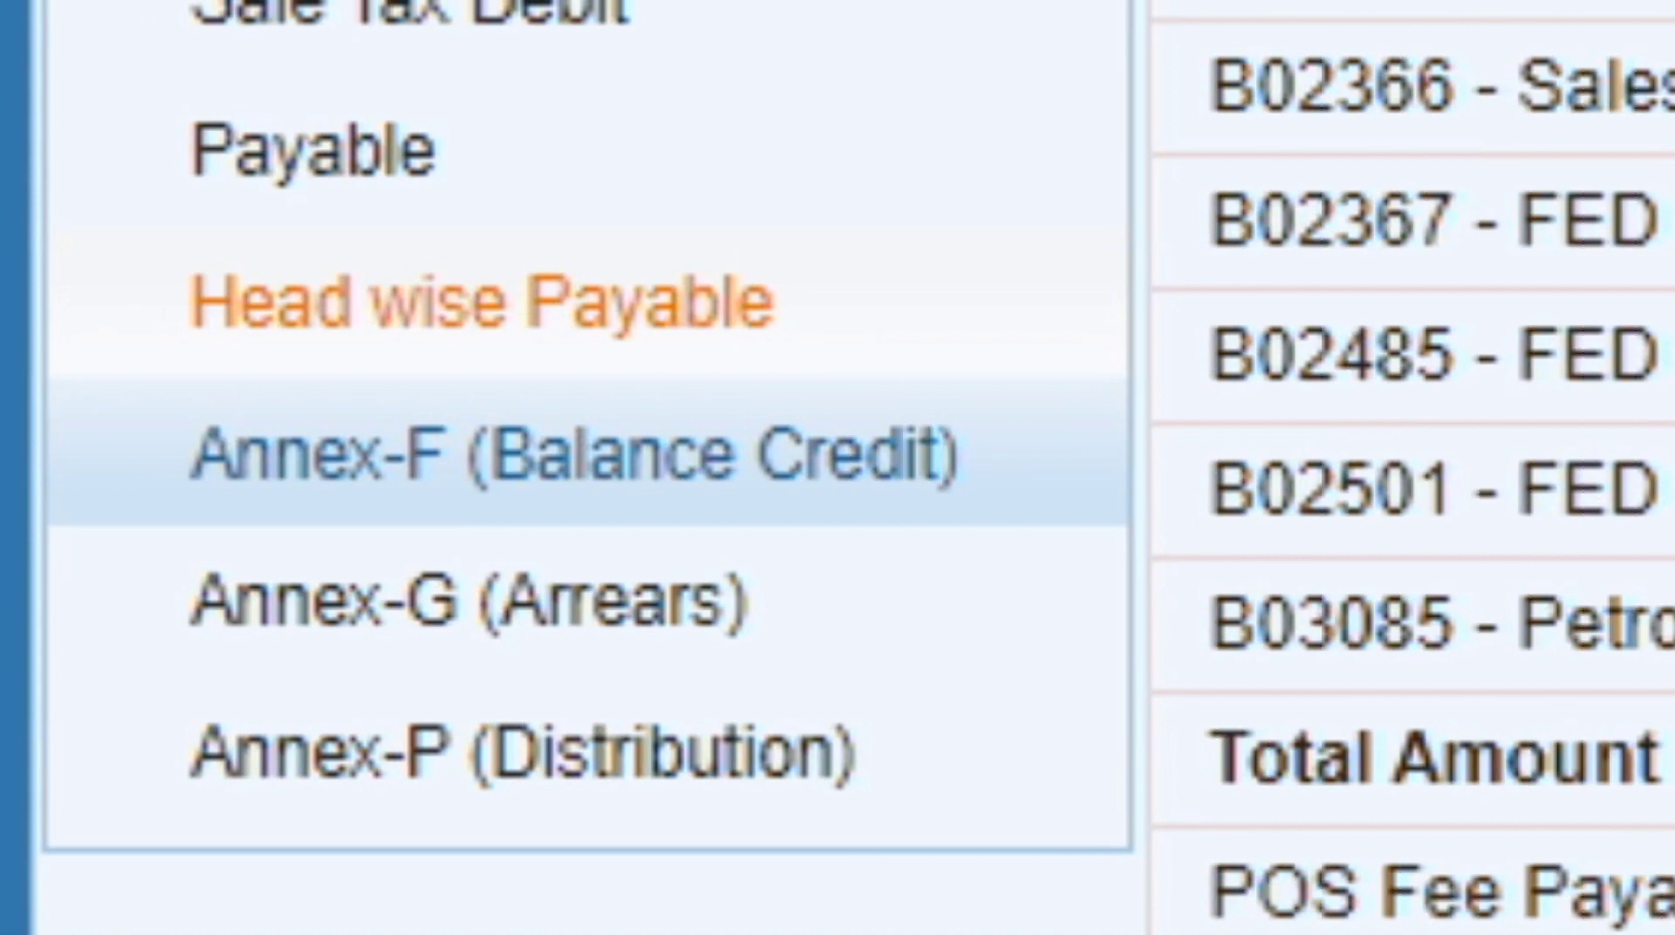
left_click(574, 455)
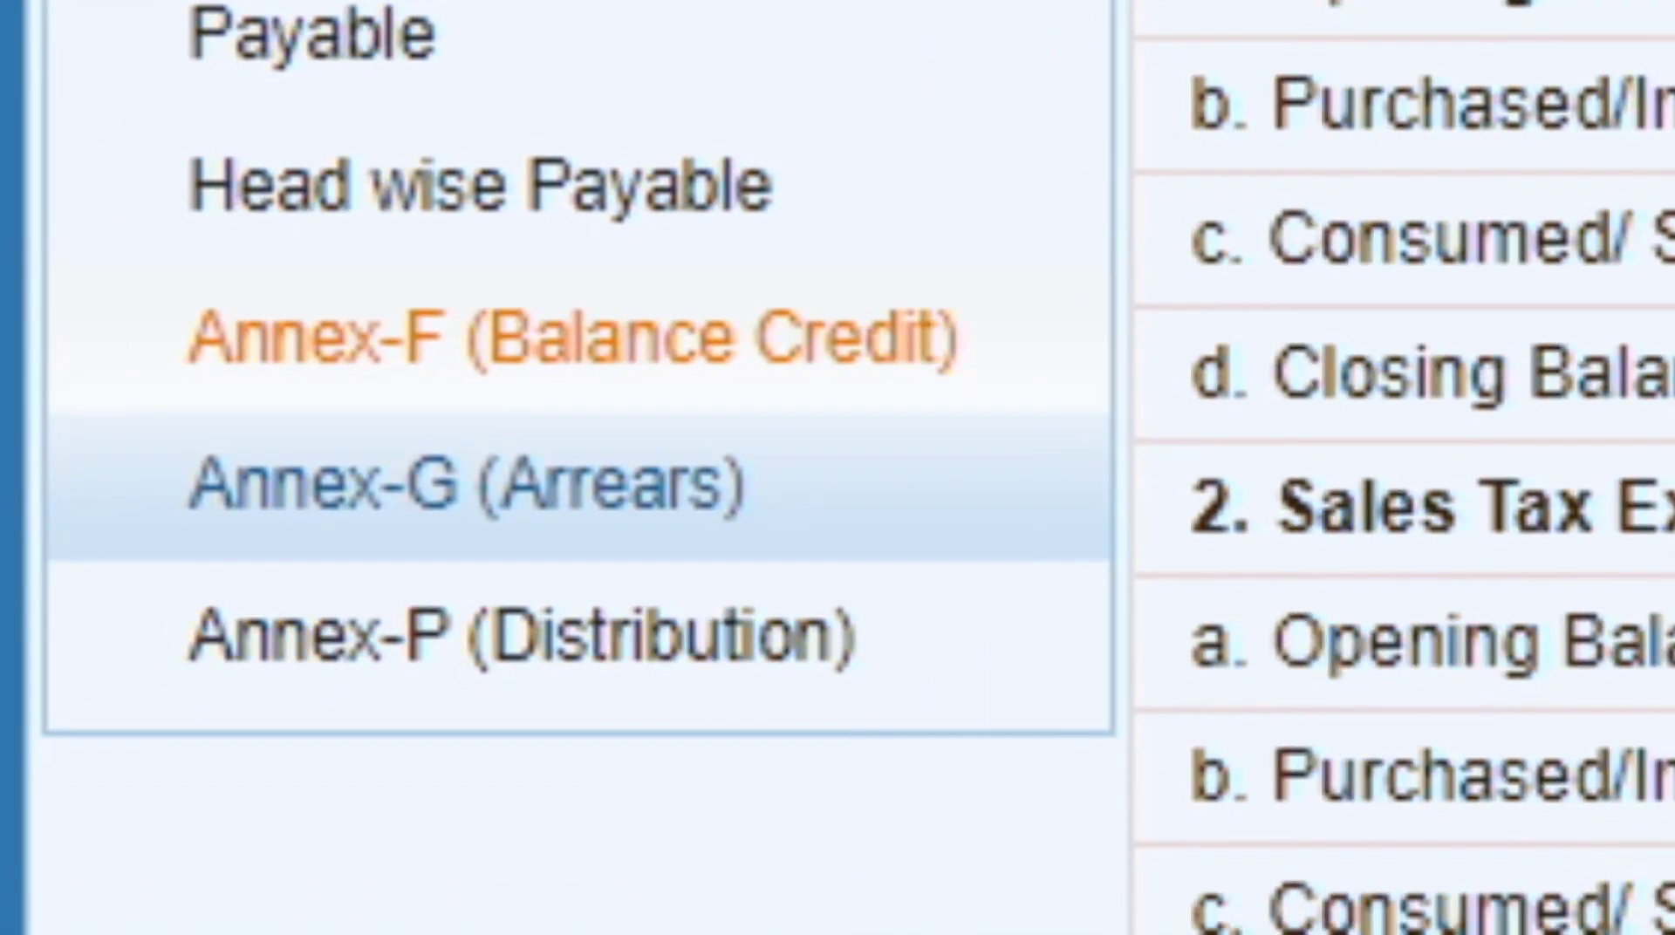
left_click(449, 515)
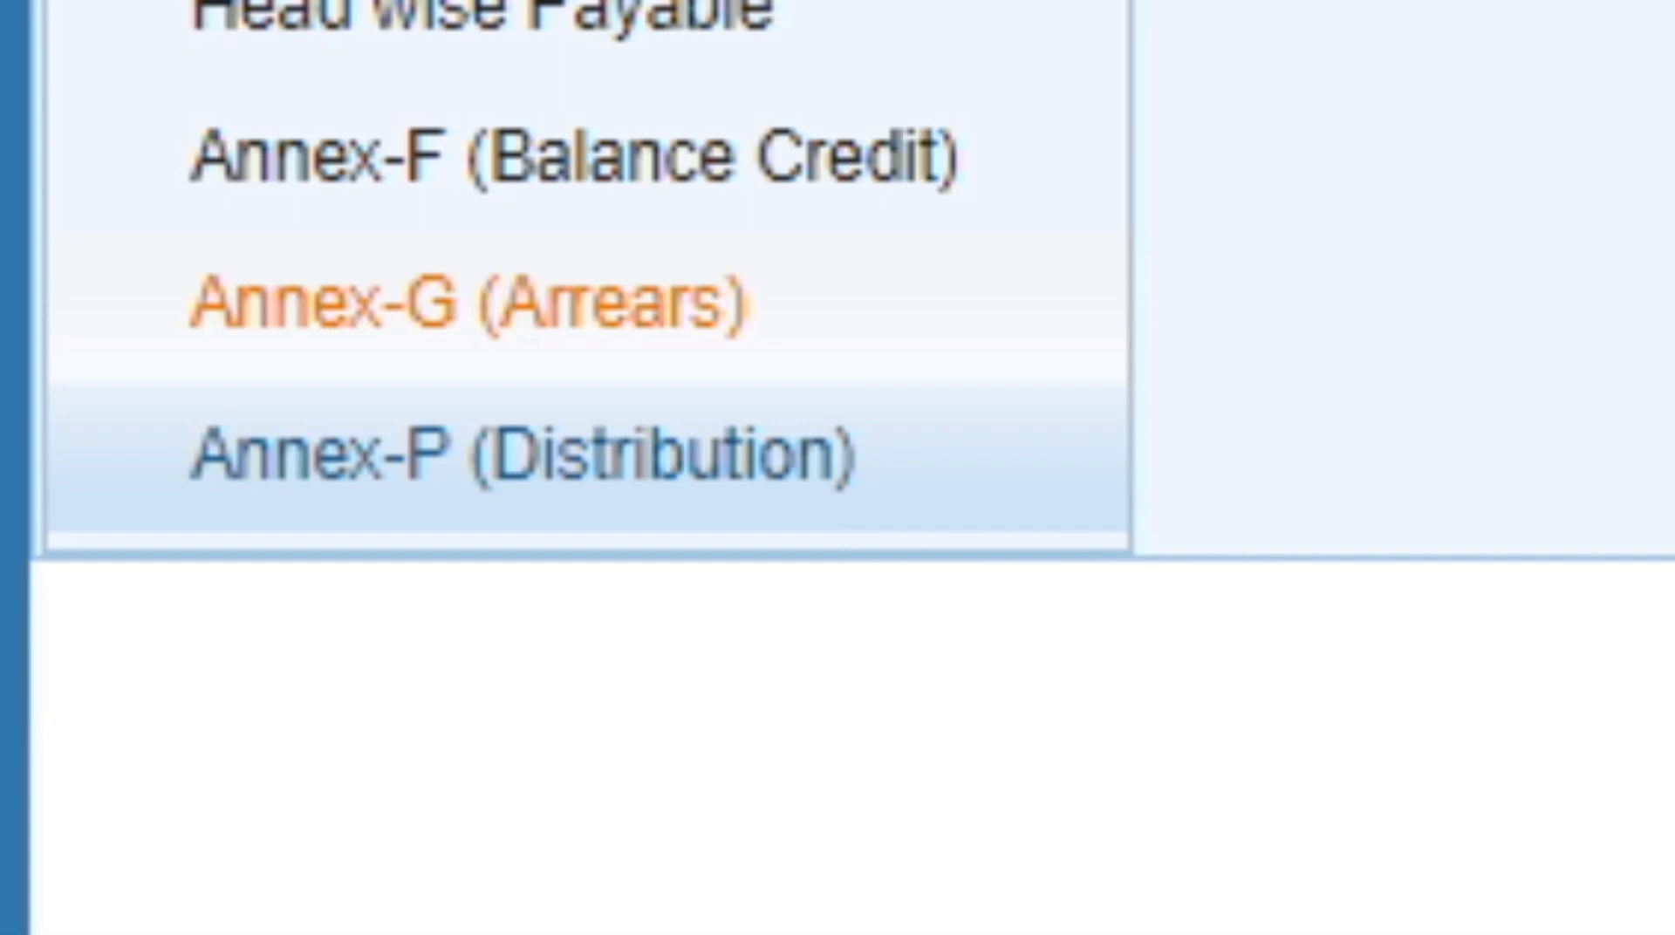
left_click(523, 456)
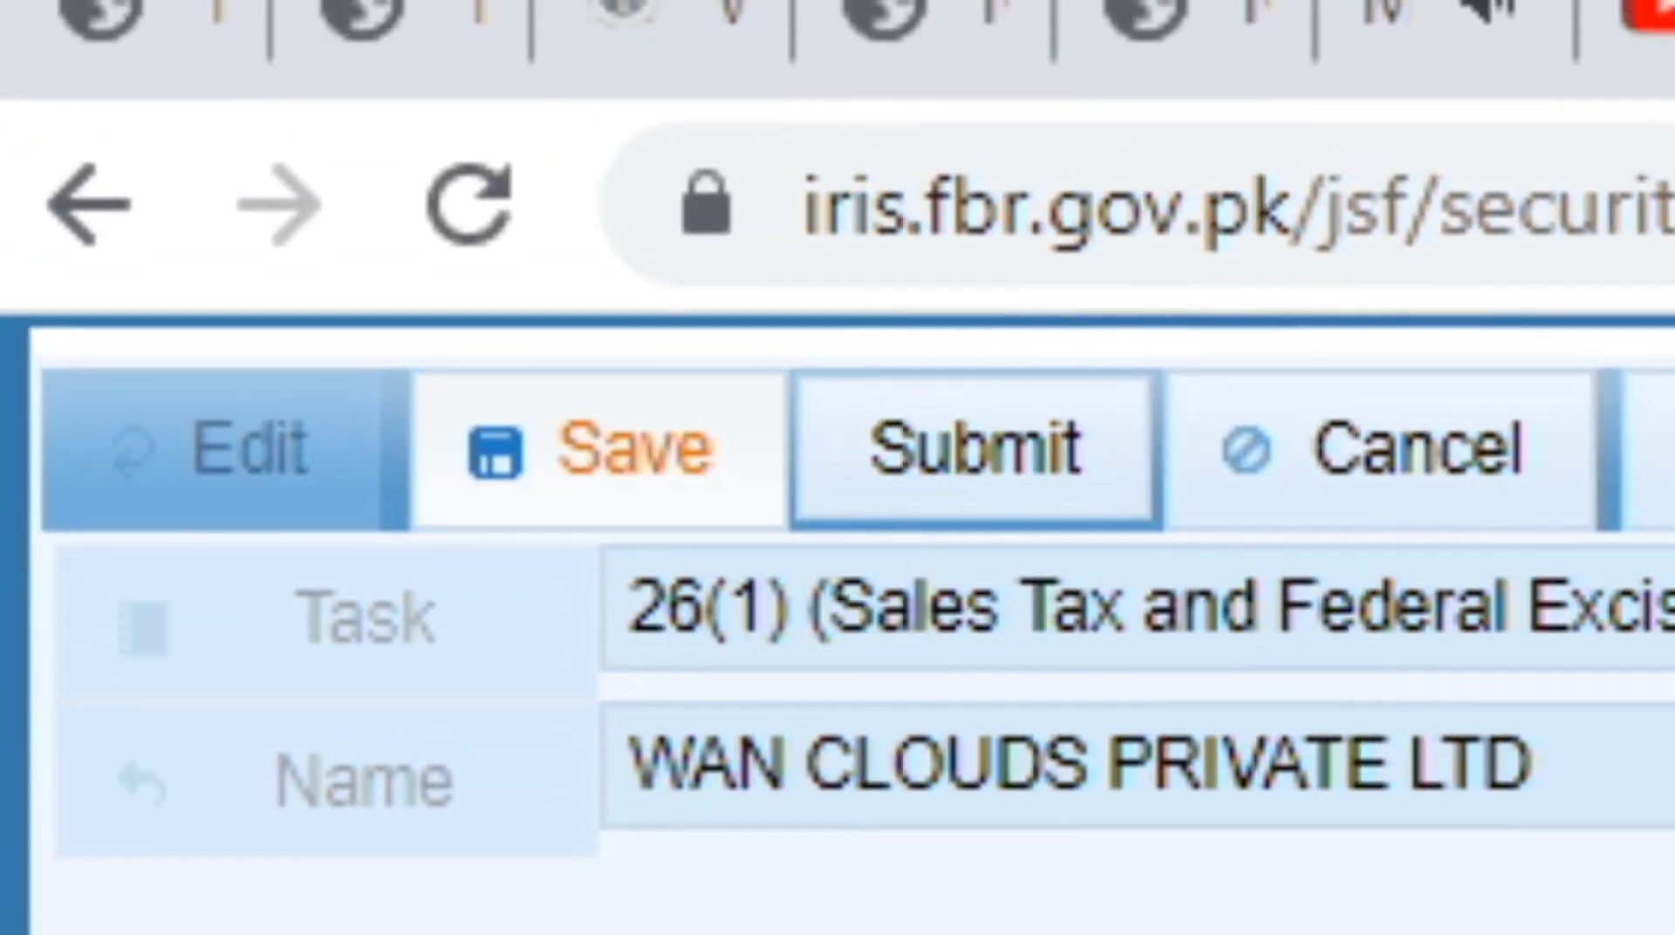
left_click(601, 451)
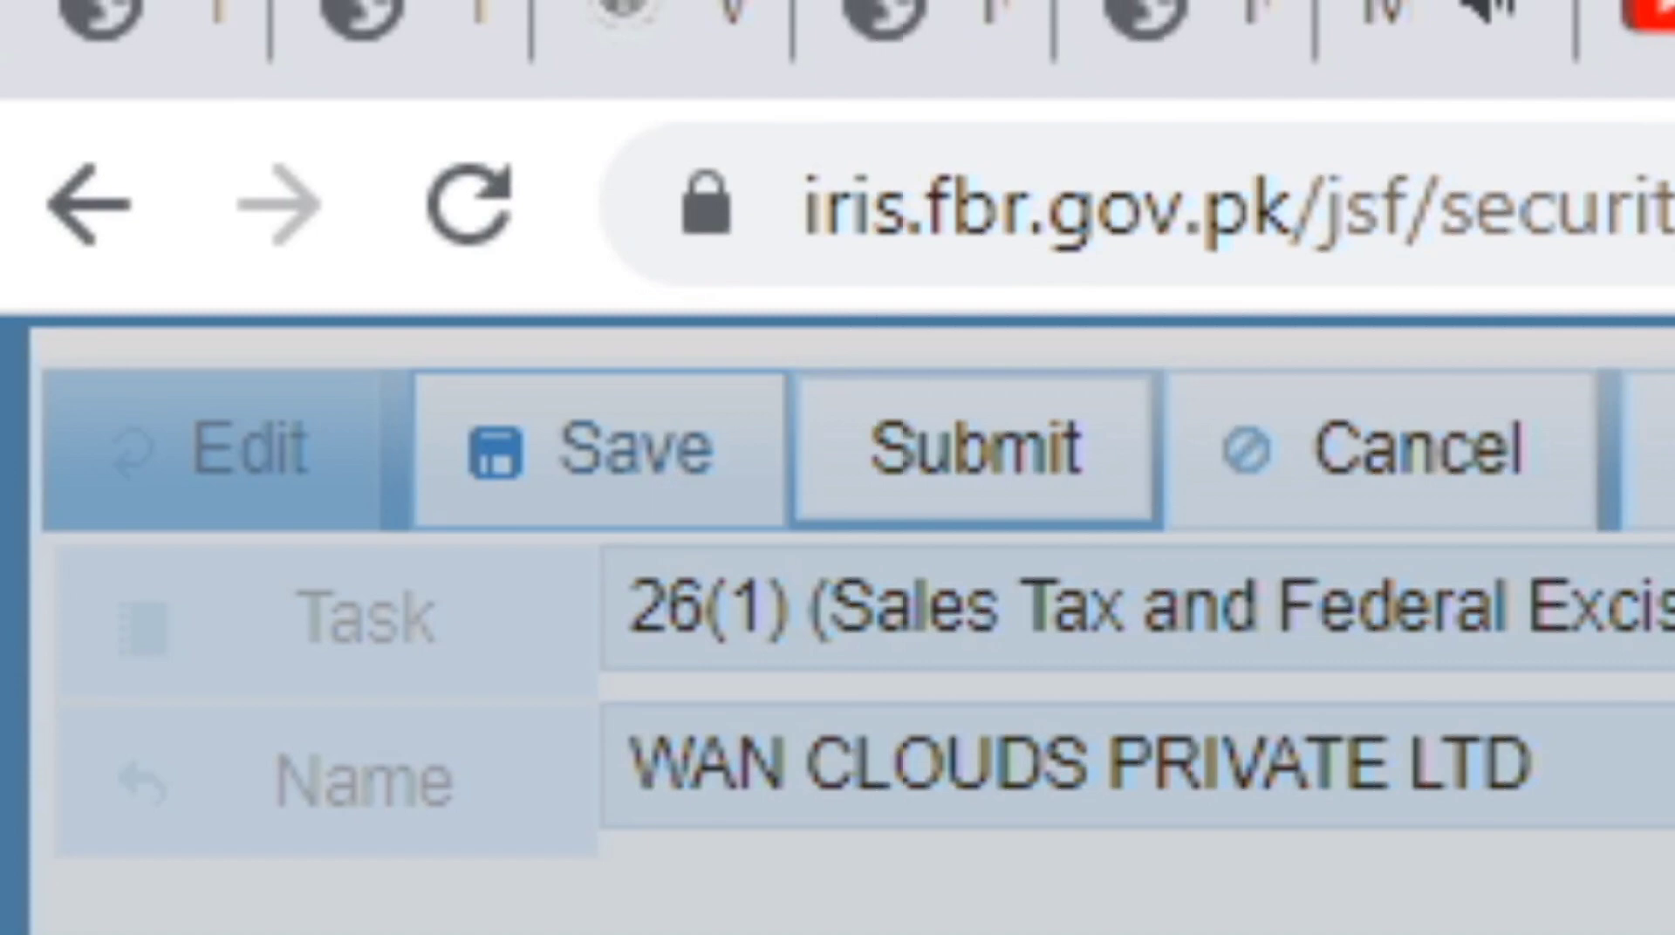